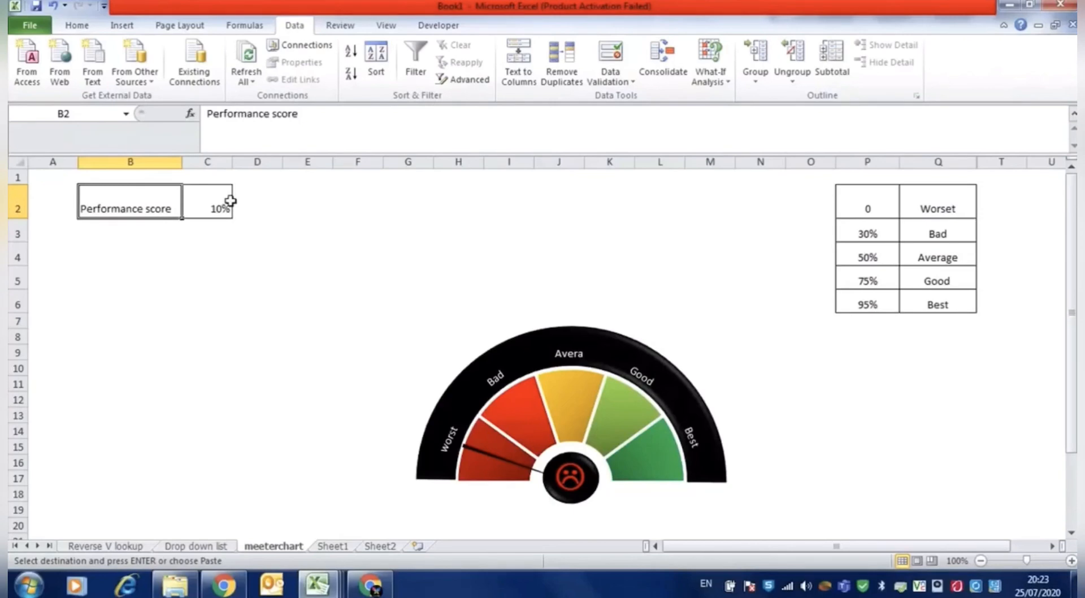
# Set the performance score in cell C2 to 45% to test the gauge.
pyautogui.doubleClick(209, 202)
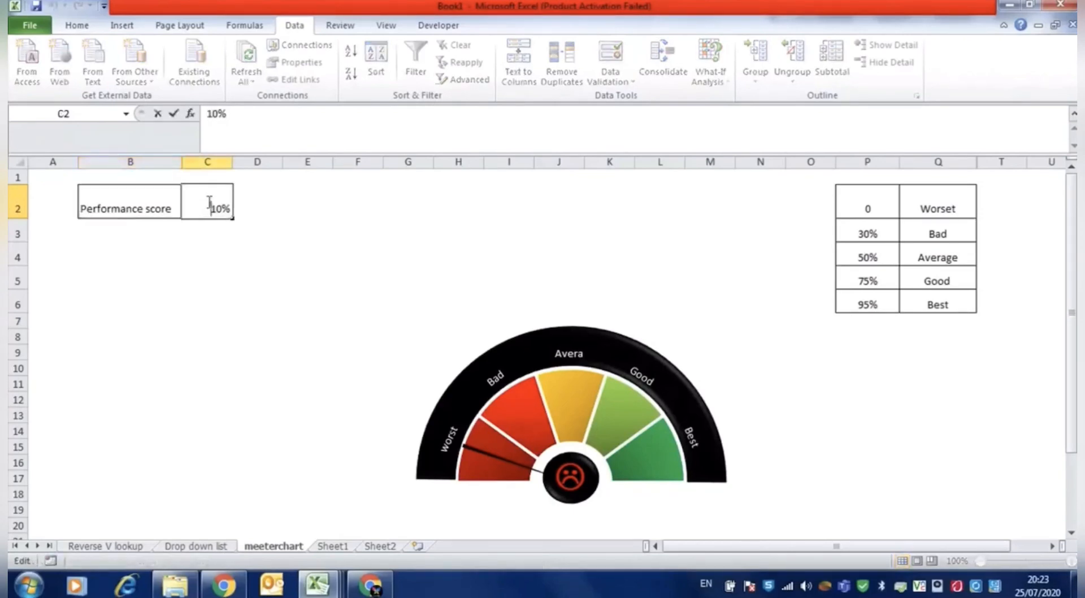
pyautogui.press('Delete')
pyautogui.press('Delete')
pyautogui.write('45')
pyautogui.press('Return')
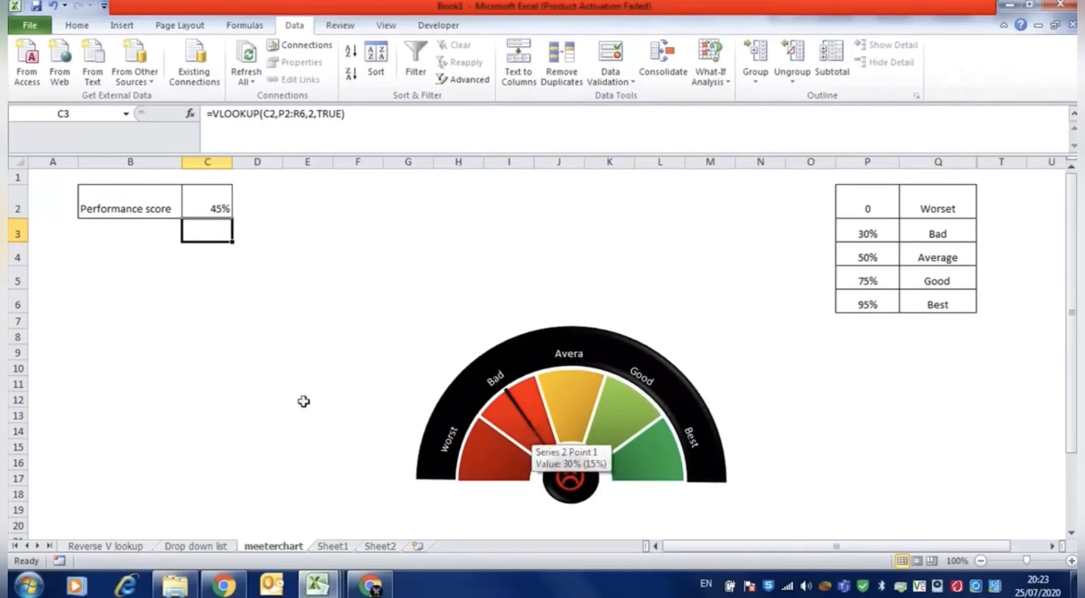
# Change the performance score in cell C2 to 50% to test the gauge's middle band.
pyautogui.click(199, 206)
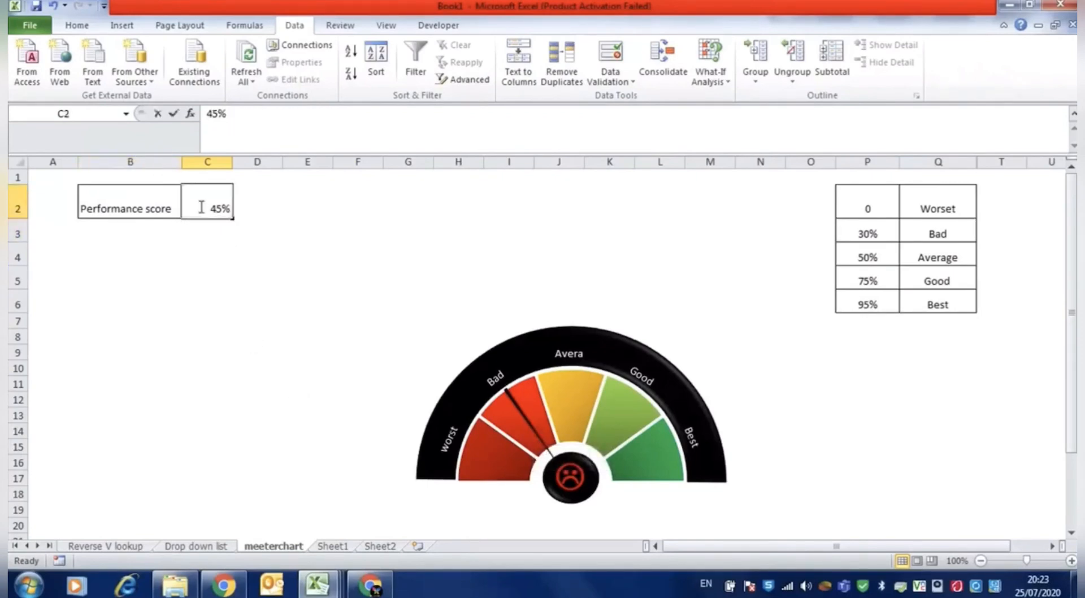
pyautogui.doubleClick(215, 207)
pyautogui.moveTo(210, 207); pyautogui.dragTo(222, 207)
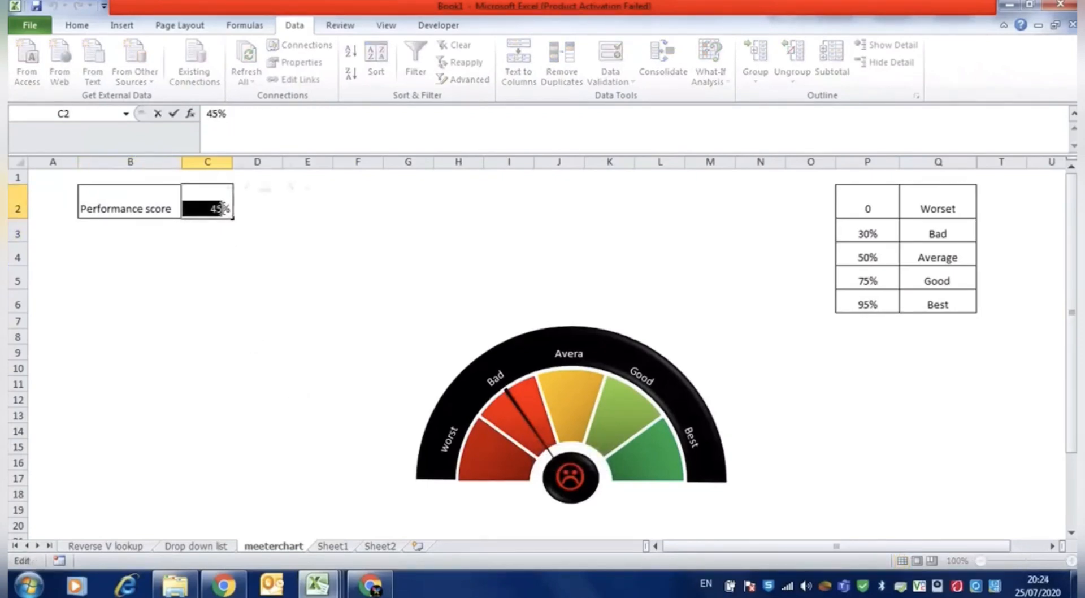
pyautogui.write('50')
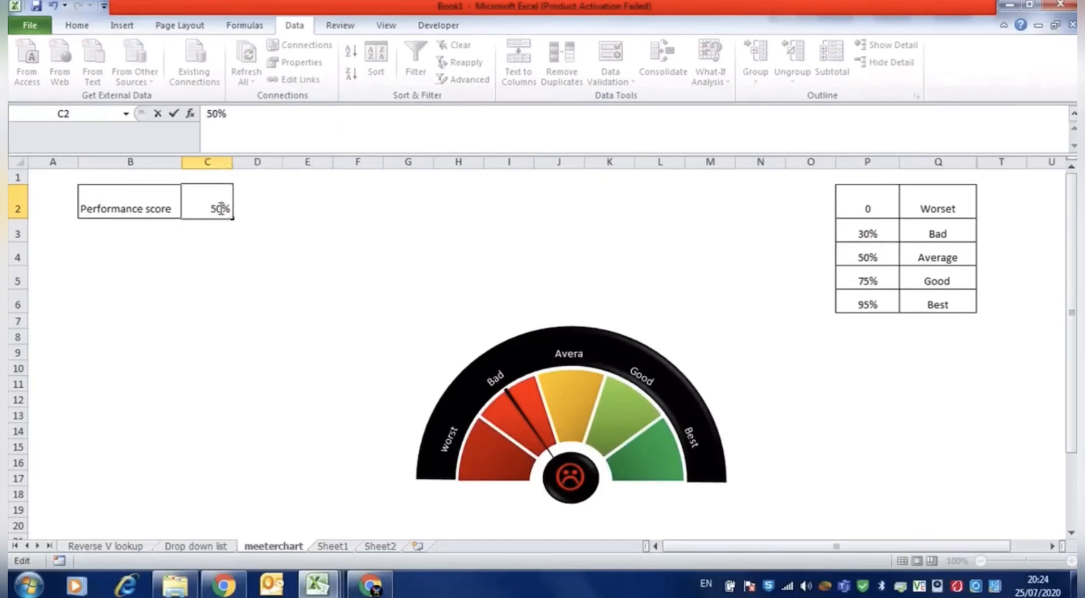
pyautogui.press('Return')
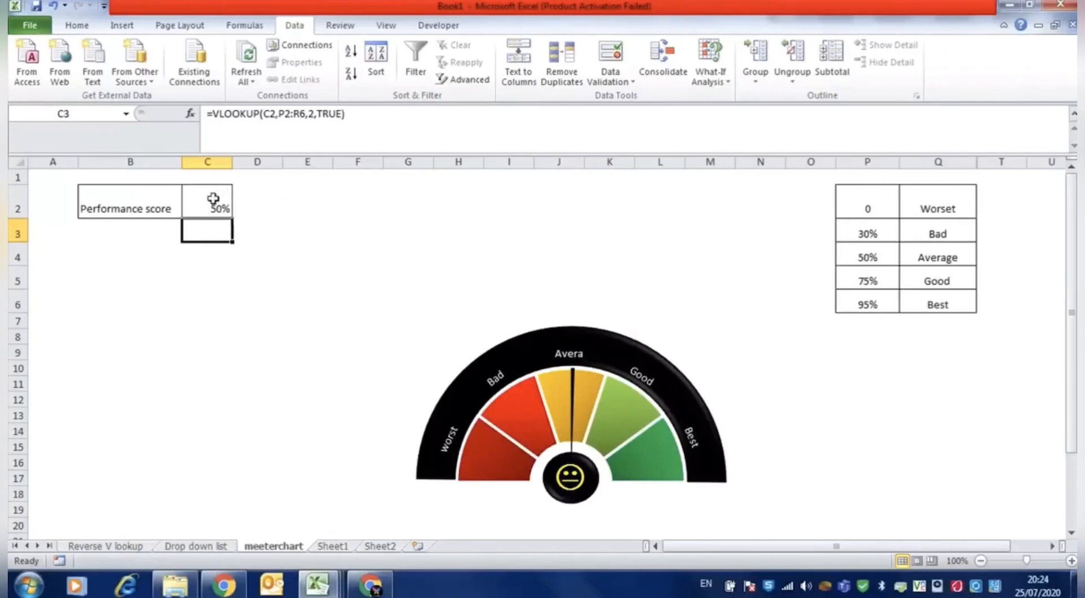
# Change the performance score in cell C2 to 75% to test the gauge's Good band.
pyautogui.click(202, 215)
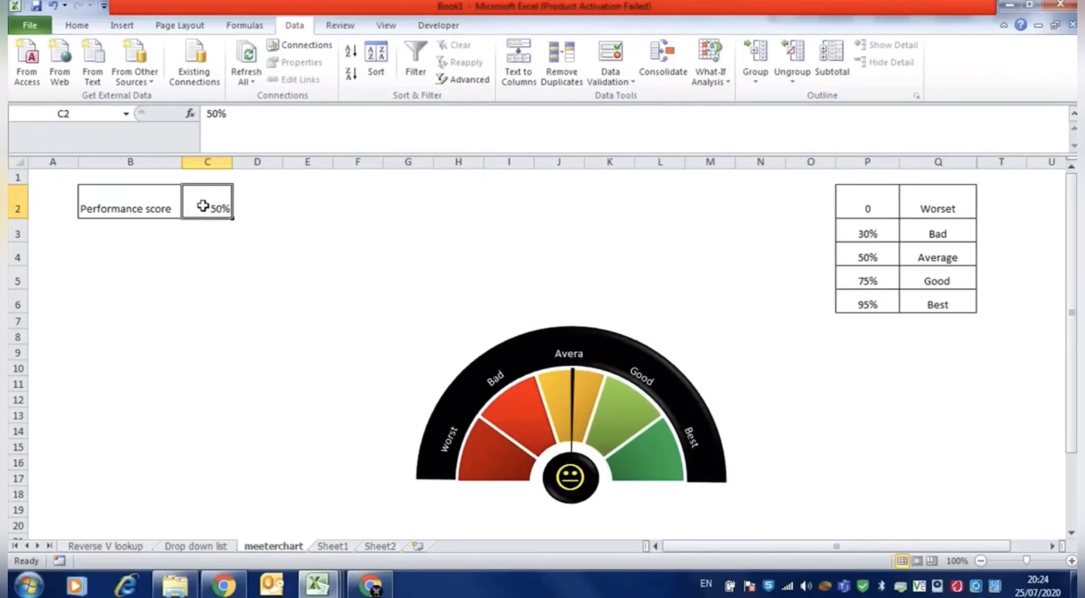
pyautogui.write('75')
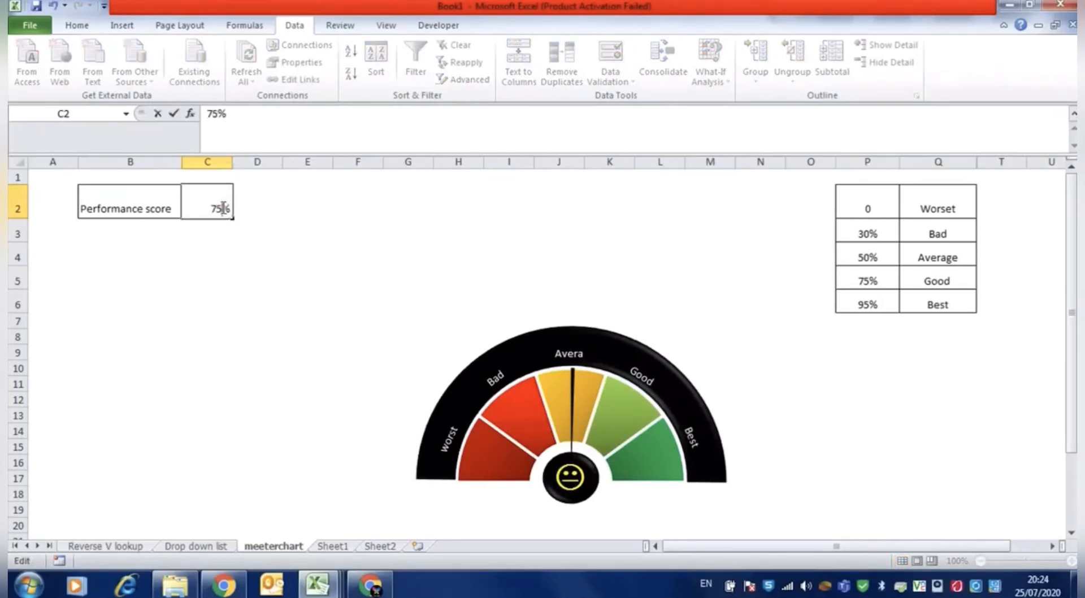
pyautogui.press('Return')
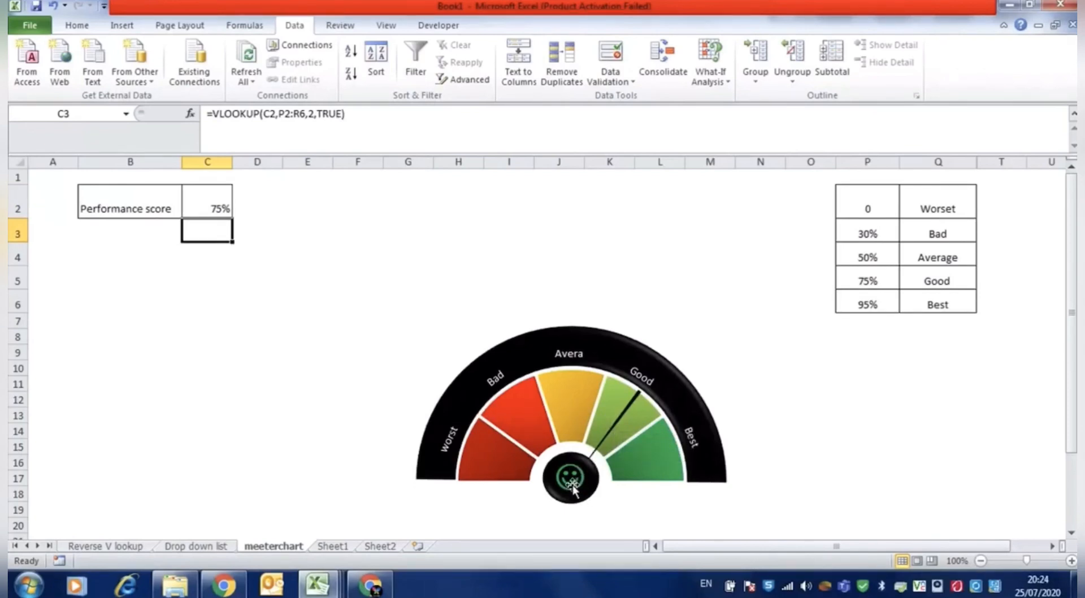
# Change the performance score in cell C2 to 95% to move the gauge needle to the Best band.
pyautogui.doubleClick(207, 207)
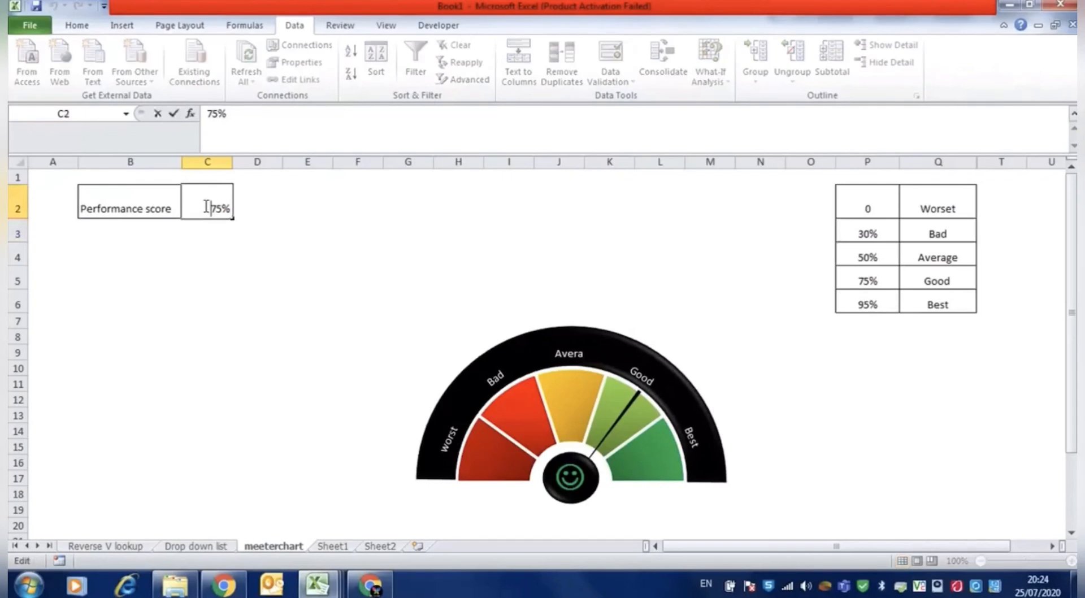
pyautogui.moveTo(210, 208); pyautogui.dragTo(219, 209)
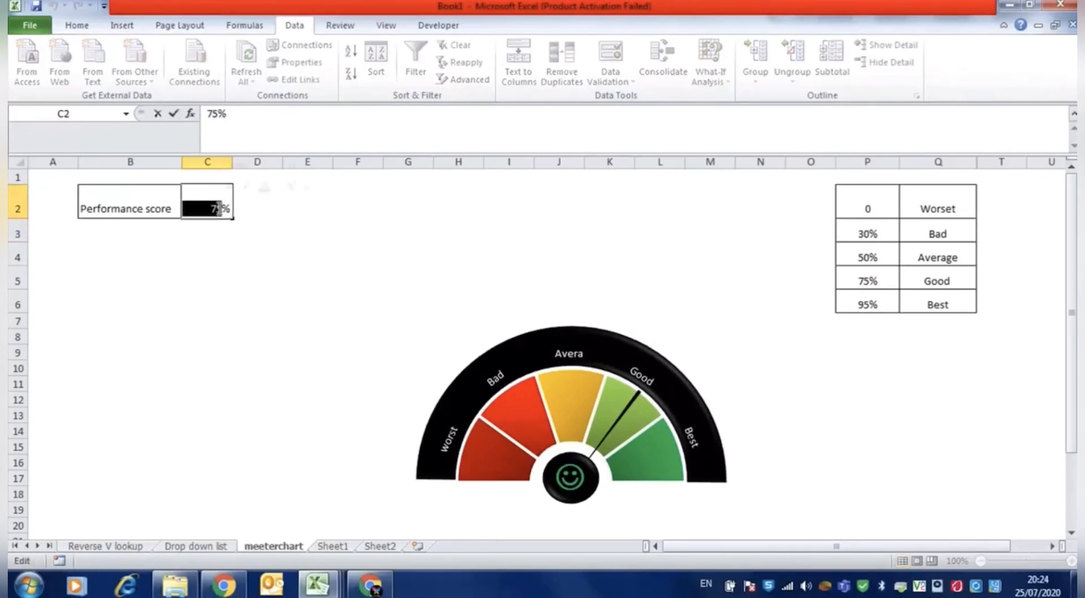
pyautogui.write('95')
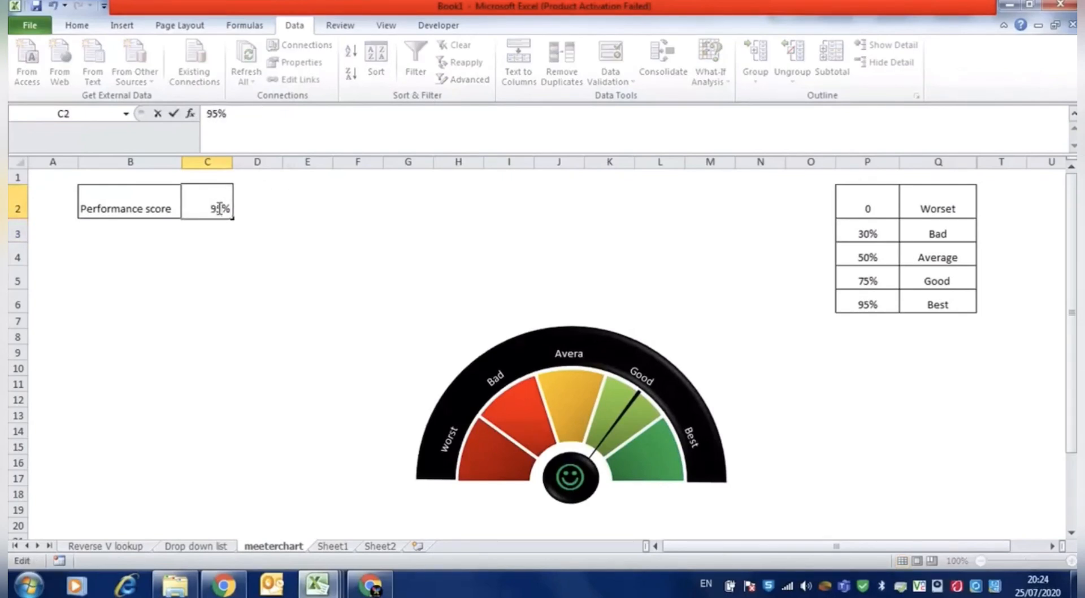
pyautogui.press('Return')
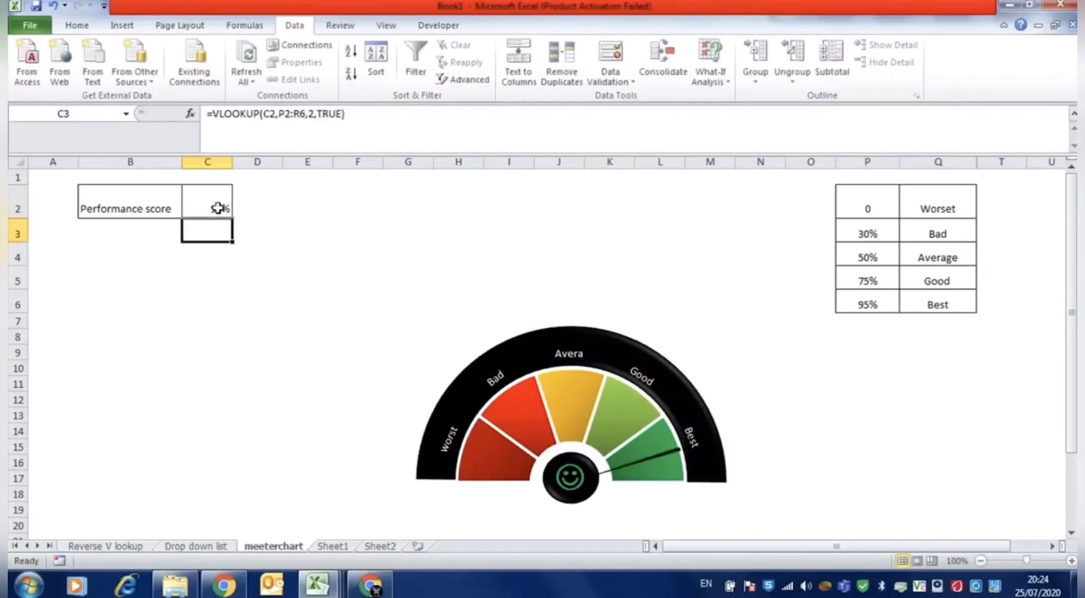
pyautogui.moveTo(677, 456)
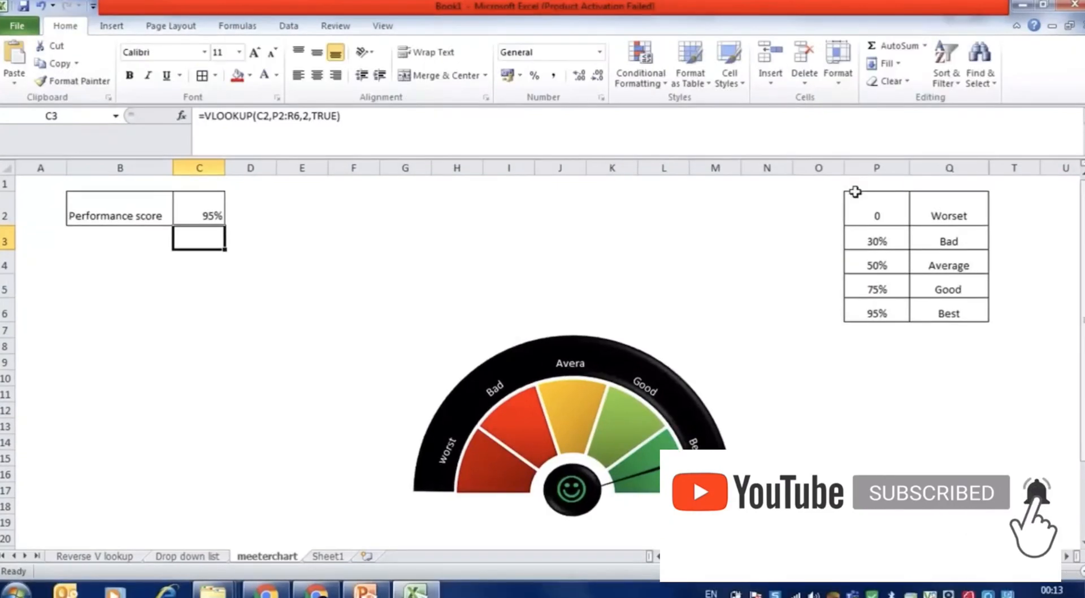
# Copy the rating table in P2:Q6 of the meeterchart sheet into a new worksheet, starting at cell R2.
pyautogui.moveTo(853, 192); pyautogui.dragTo(937, 301)
pyautogui.hotkey('ctrl', 'c')
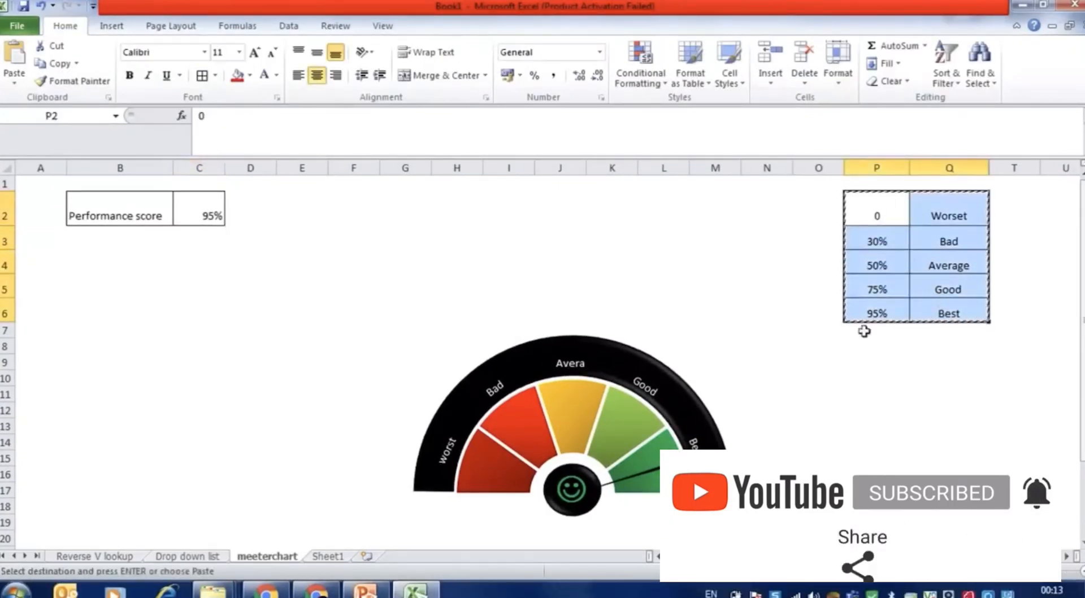
pyautogui.click(366, 555)
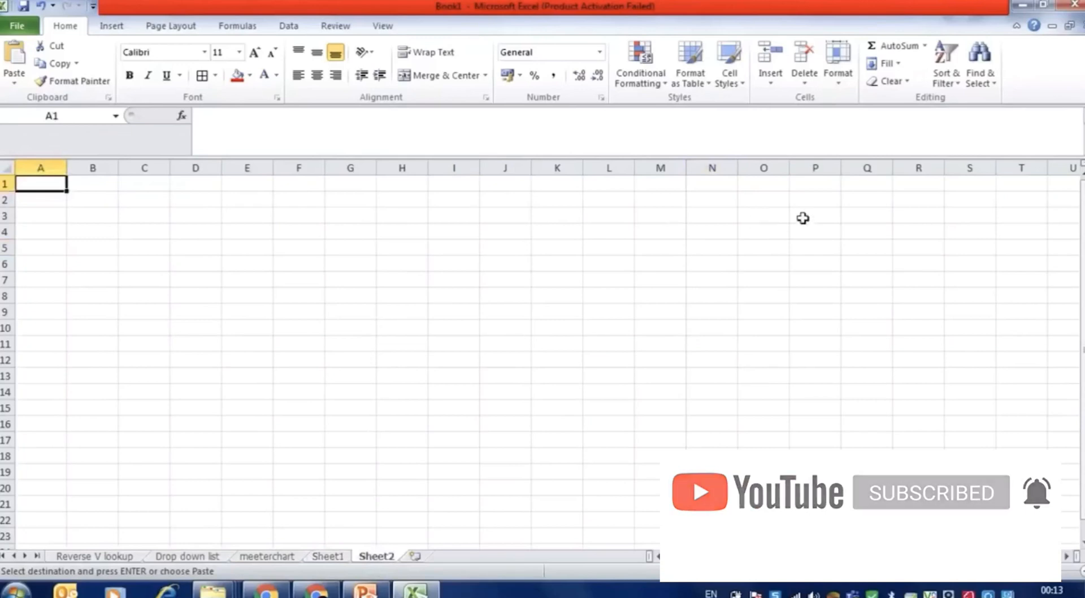
pyautogui.click(924, 195)
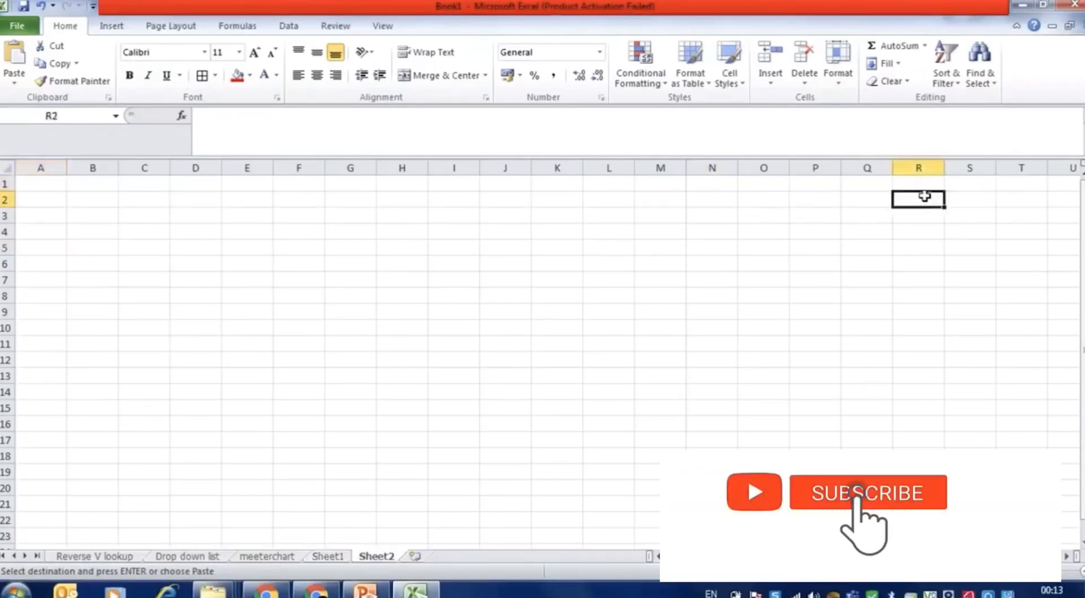
pyautogui.hotkey('ctrl', 'v')
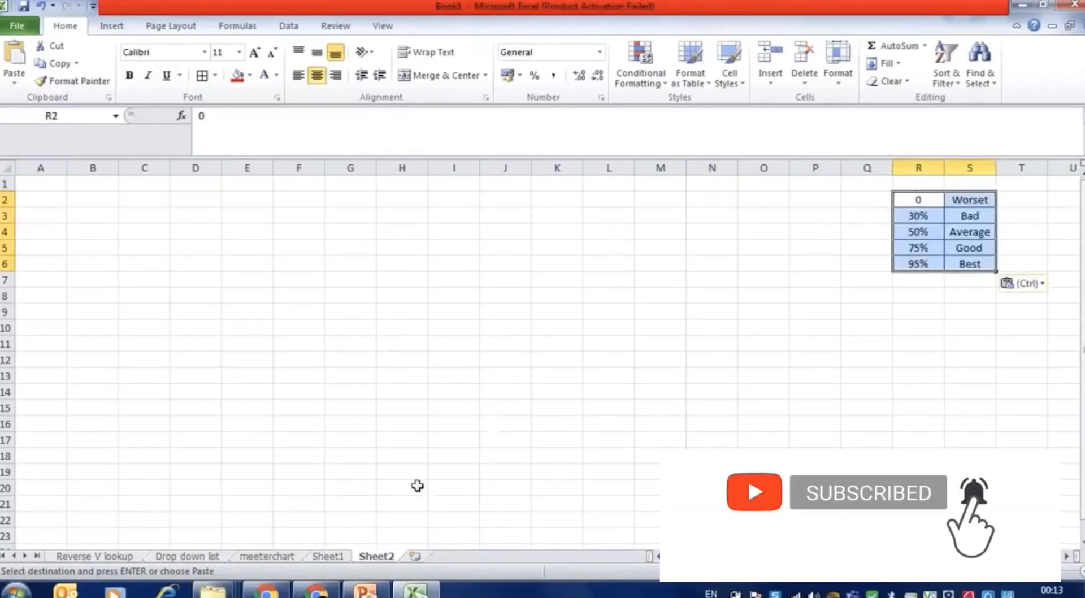
# Copy the Performance score label and value from B2:C2 of the meeterchart sheet to cell B2 of Sheet2.
pyautogui.click(281, 557)
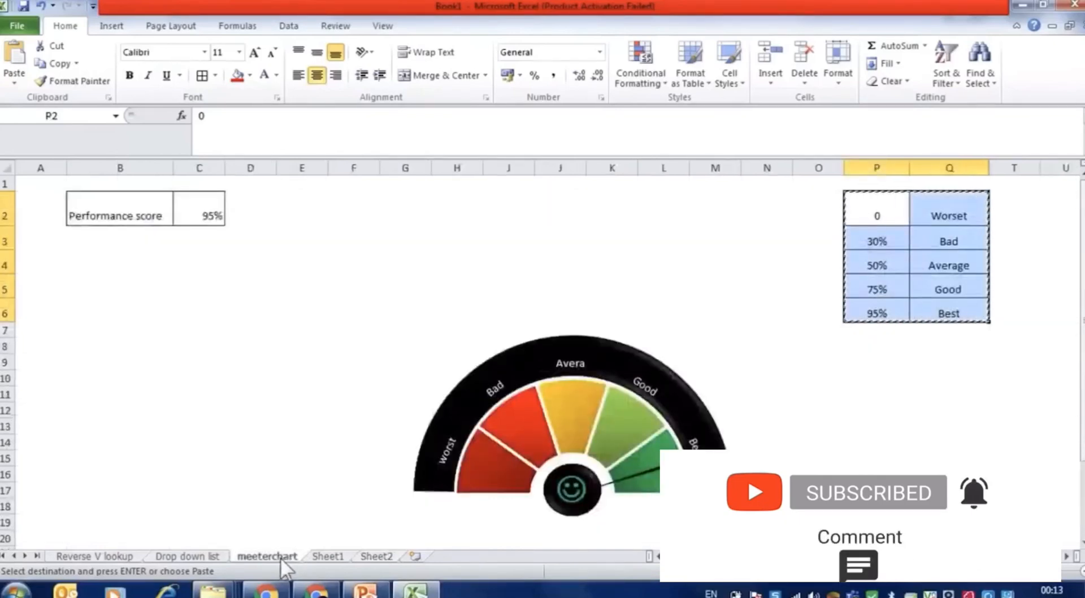
pyautogui.moveTo(113, 203); pyautogui.dragTo(209, 211)
pyautogui.hotkey('ctrl', 'c')
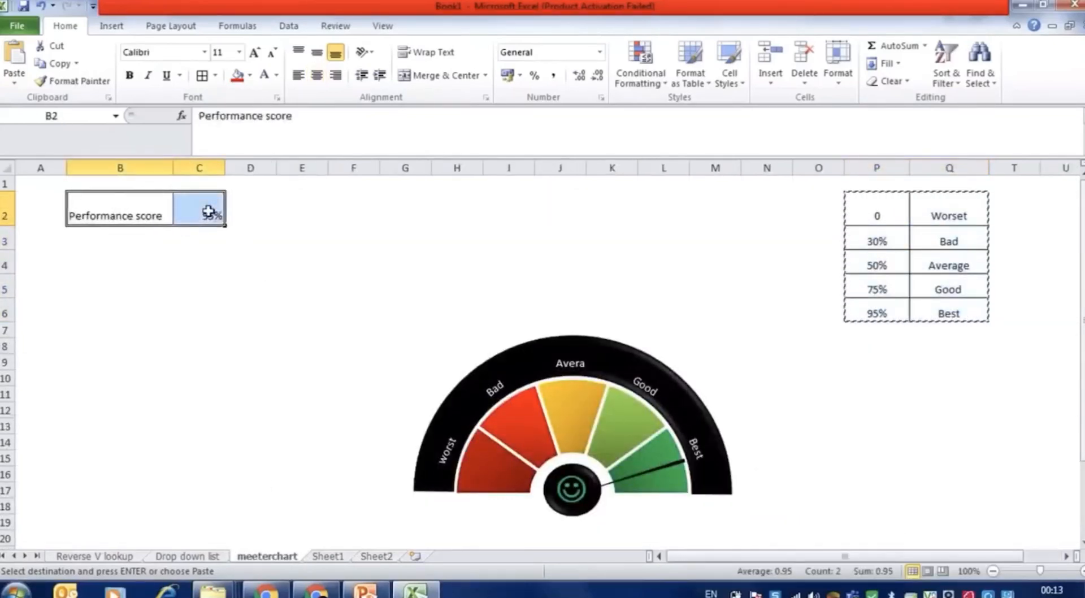
pyautogui.click(378, 556)
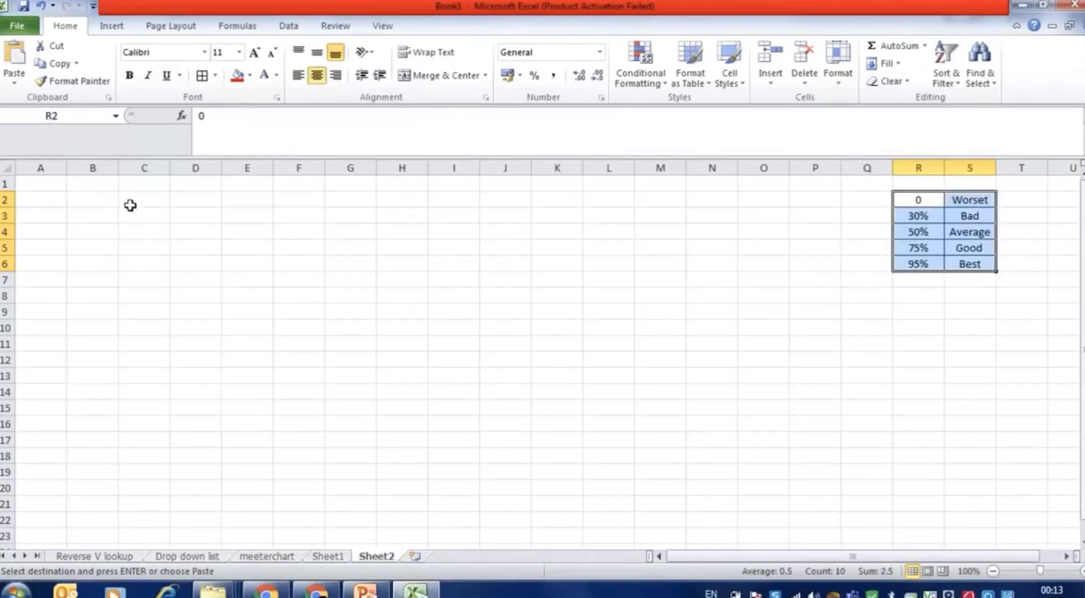
pyautogui.click(92, 202)
pyautogui.hotkey('ctrl', 'v')
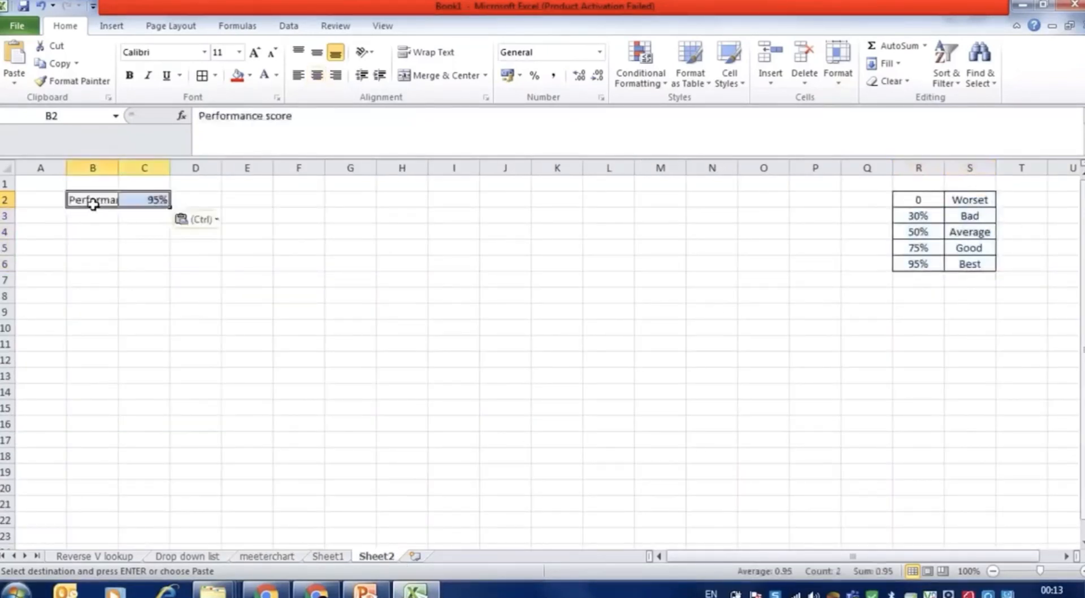
# Hide the gridlines on Sheet2.
pyautogui.click(354, 246)
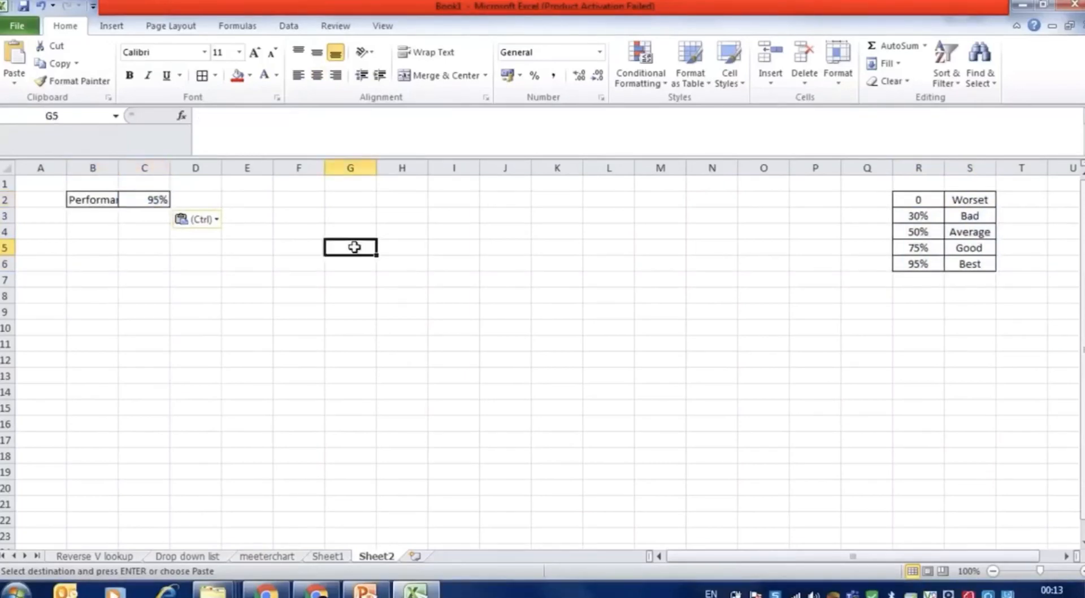
pyautogui.click(383, 26)
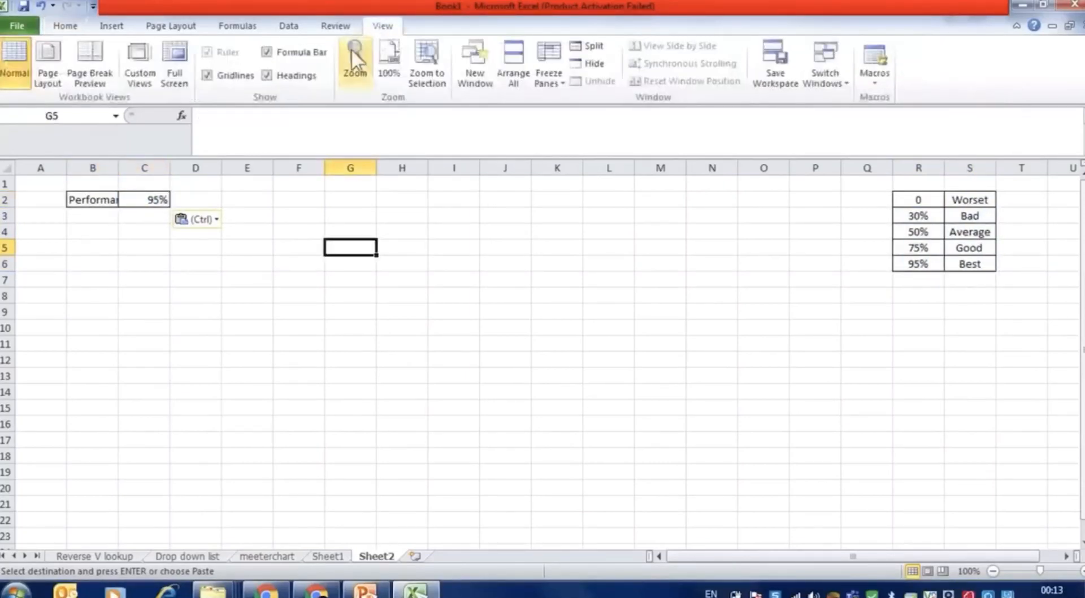
pyautogui.click(215, 79)
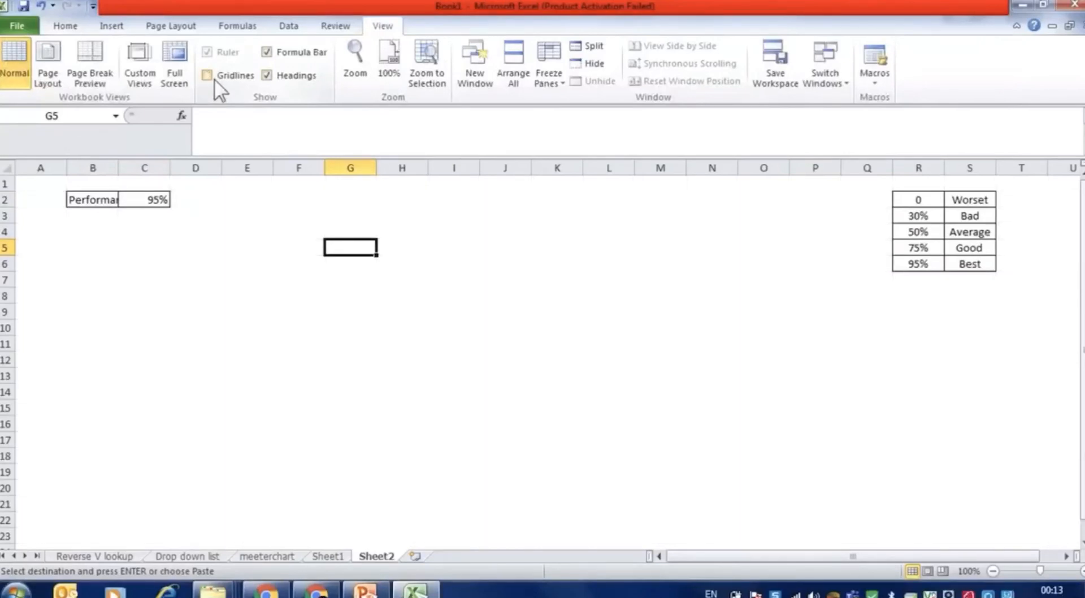
# Insert an empty doughnut chart on Sheet2 from the blank cell I5.
pyautogui.click(461, 253)
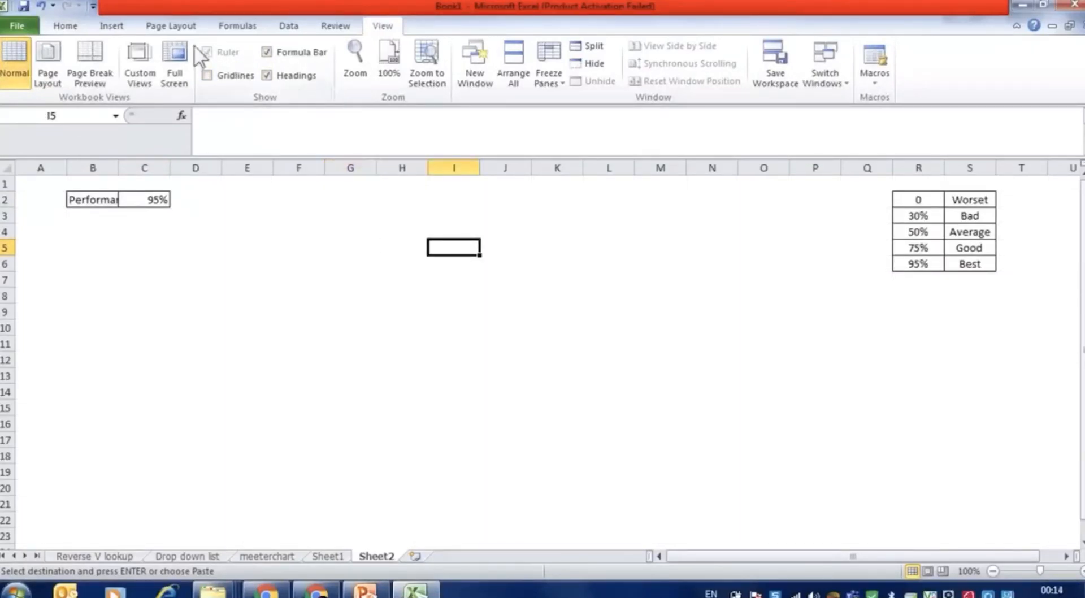
pyautogui.click(111, 26)
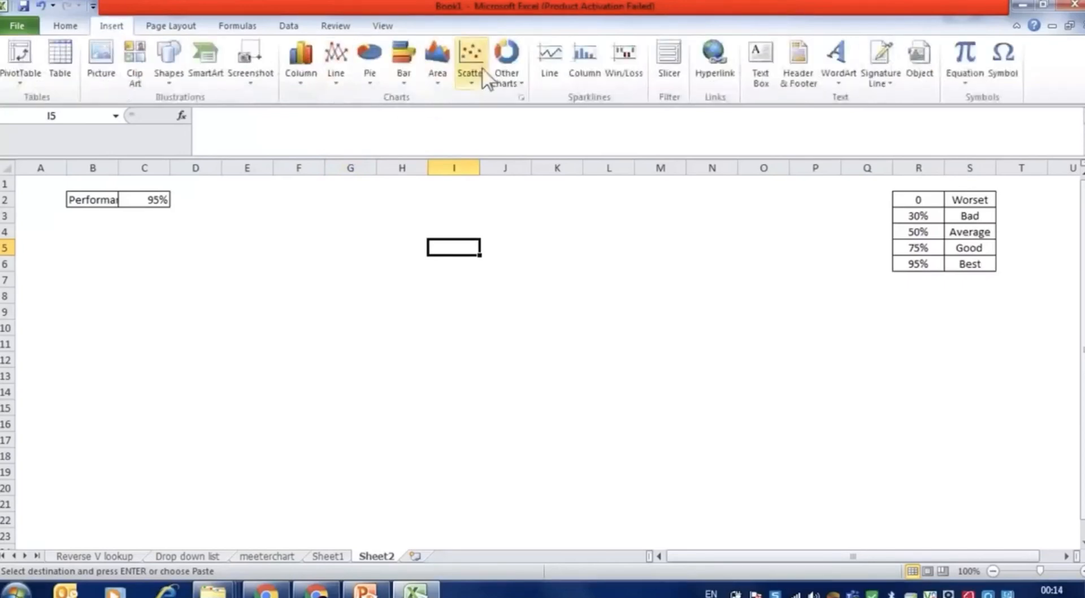
pyautogui.click(520, 82)
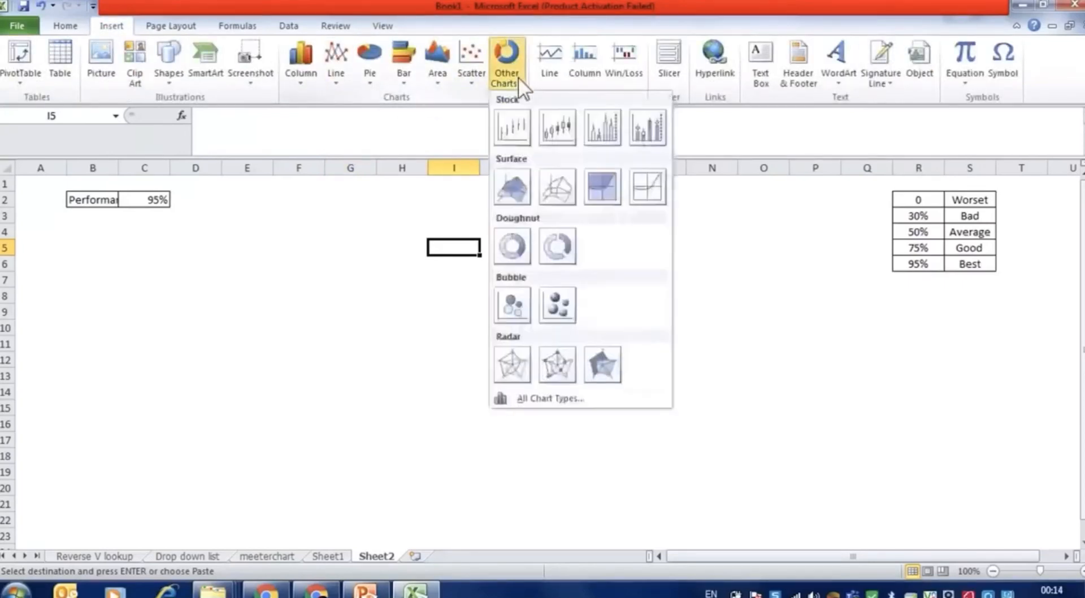
pyautogui.click(509, 247)
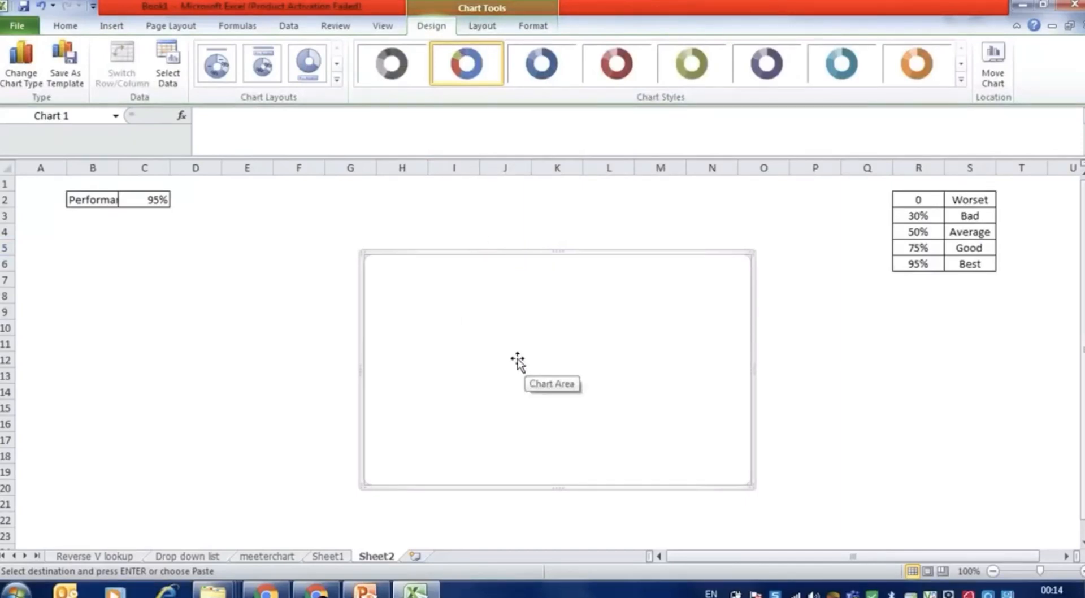
# Add an unnamed data series with the values {1,1,1,1,1,5} to the empty doughnut chart.
pyautogui.rightClick(524, 269)
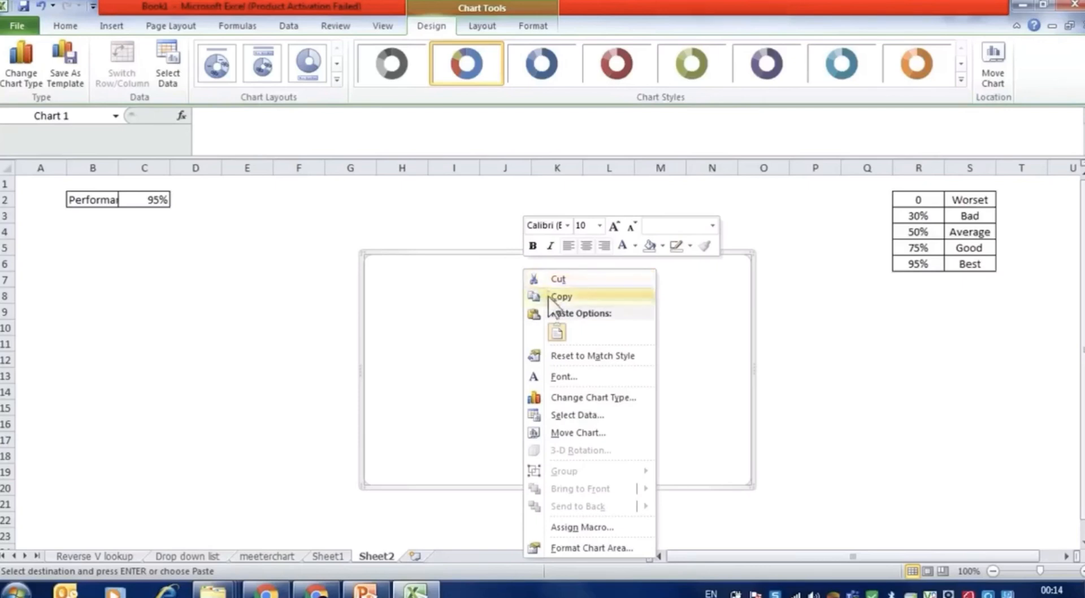
pyautogui.click(563, 416)
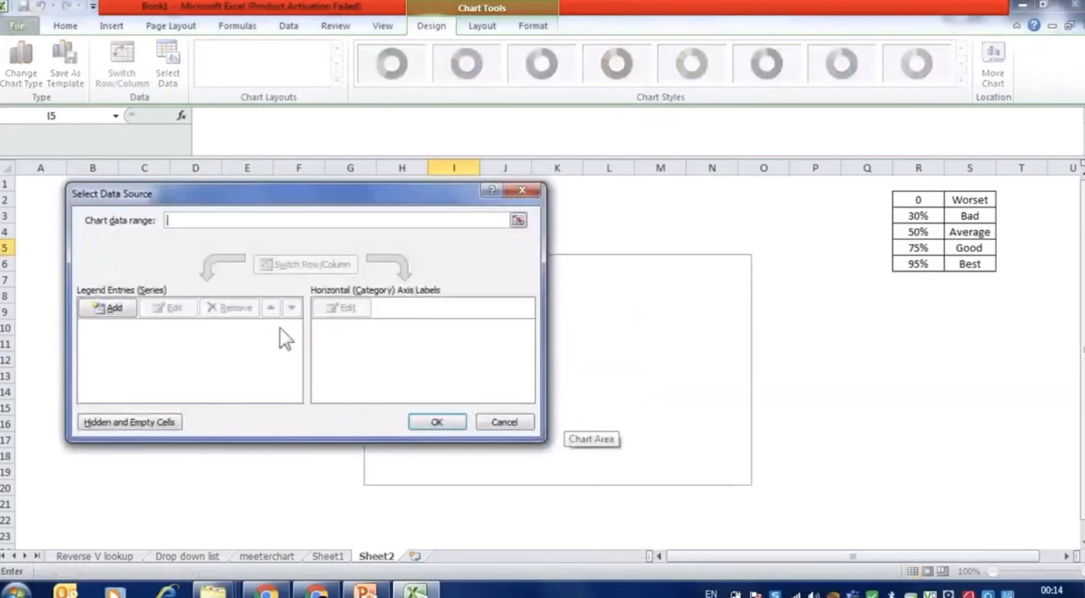
pyautogui.click(109, 308)
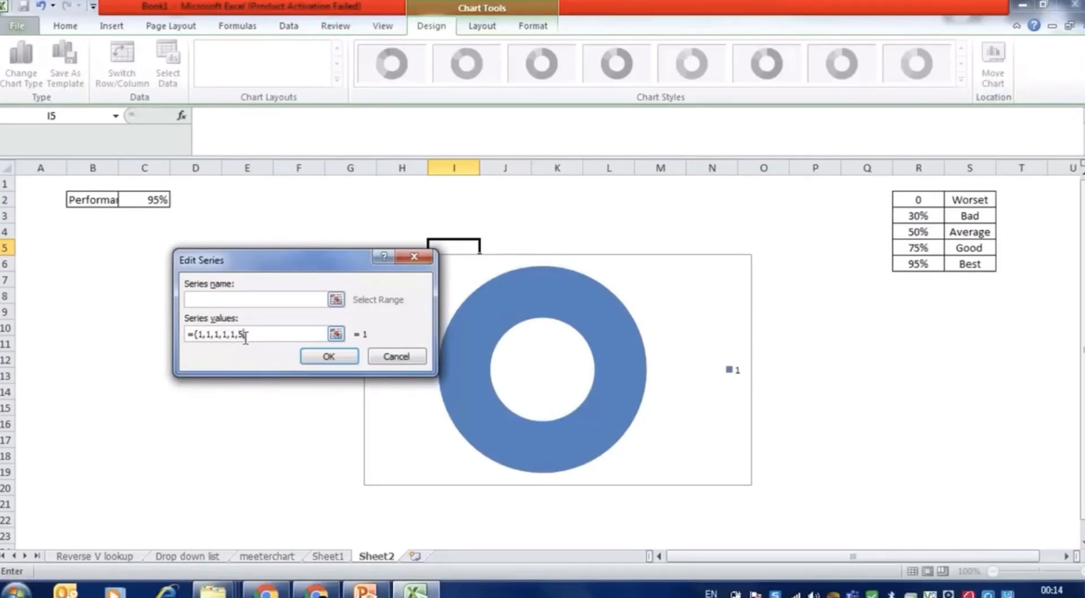
pyautogui.click(337, 354)
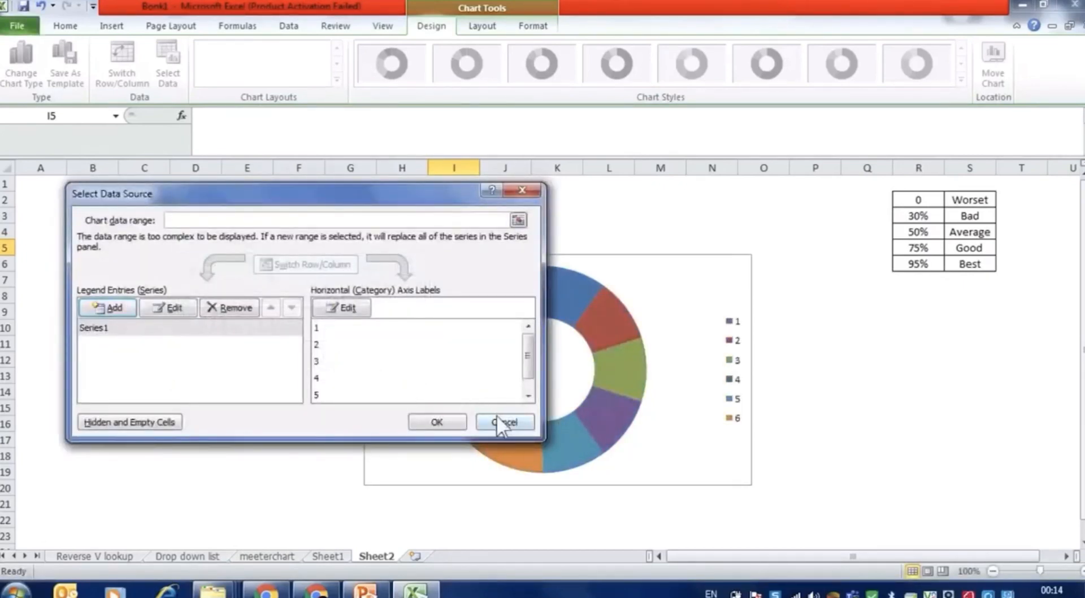
pyautogui.click(448, 419)
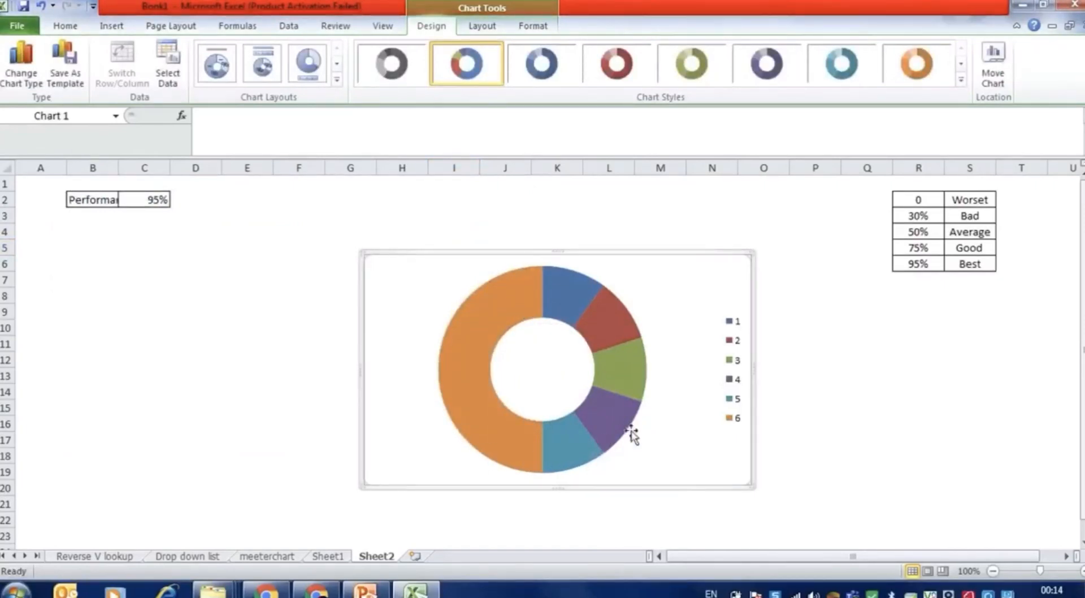
# Set the doughnut series' angle of first slice to 270 and its hole size to 35%.
pyautogui.click(531, 301)
pyautogui.rightClick(531, 298)
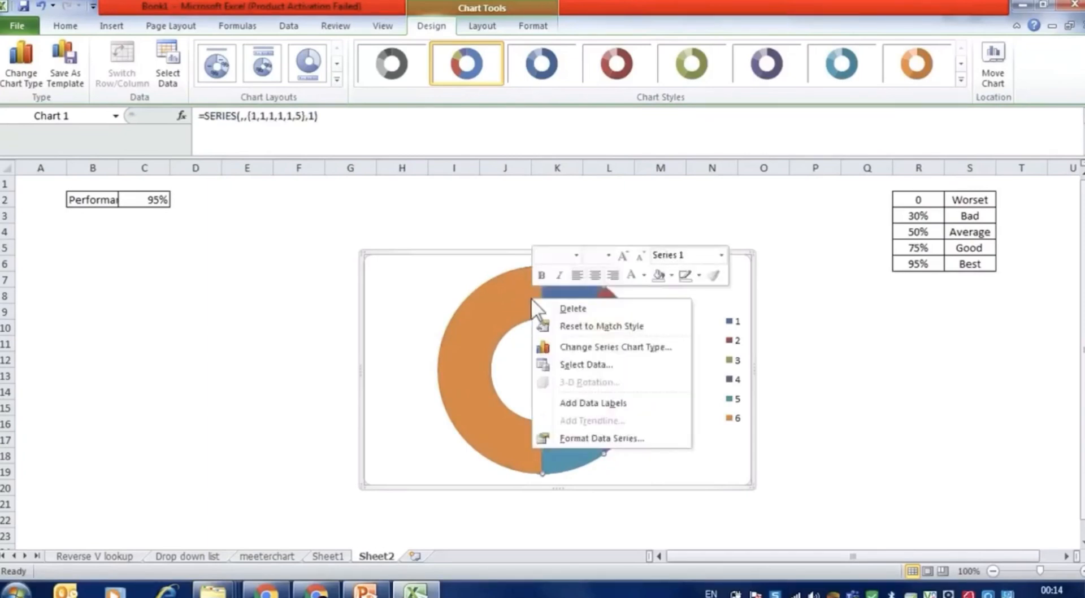
pyautogui.click(585, 432)
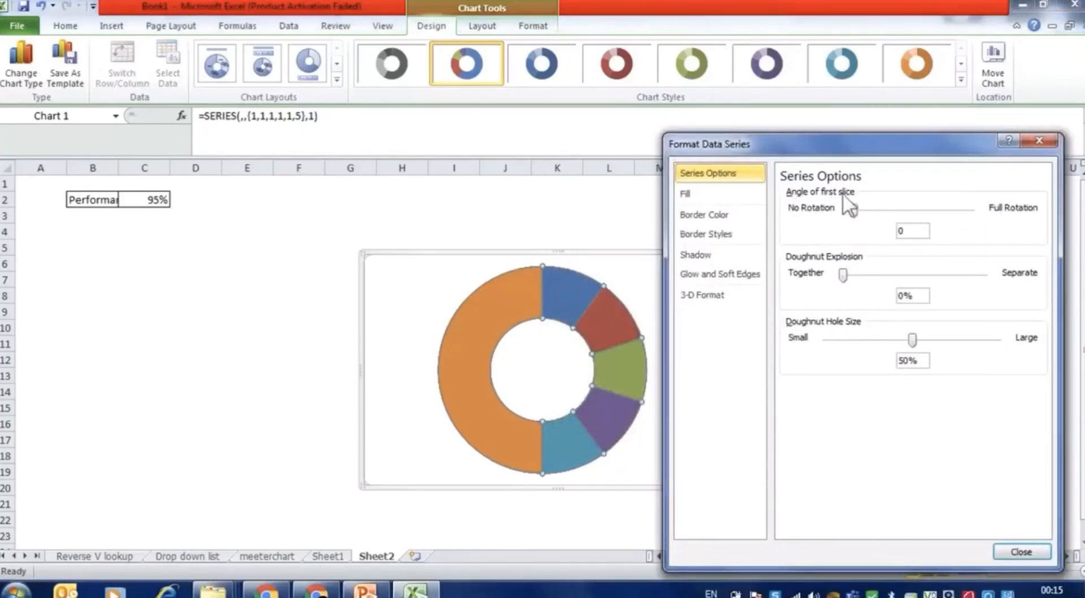
pyautogui.doubleClick(913, 231)
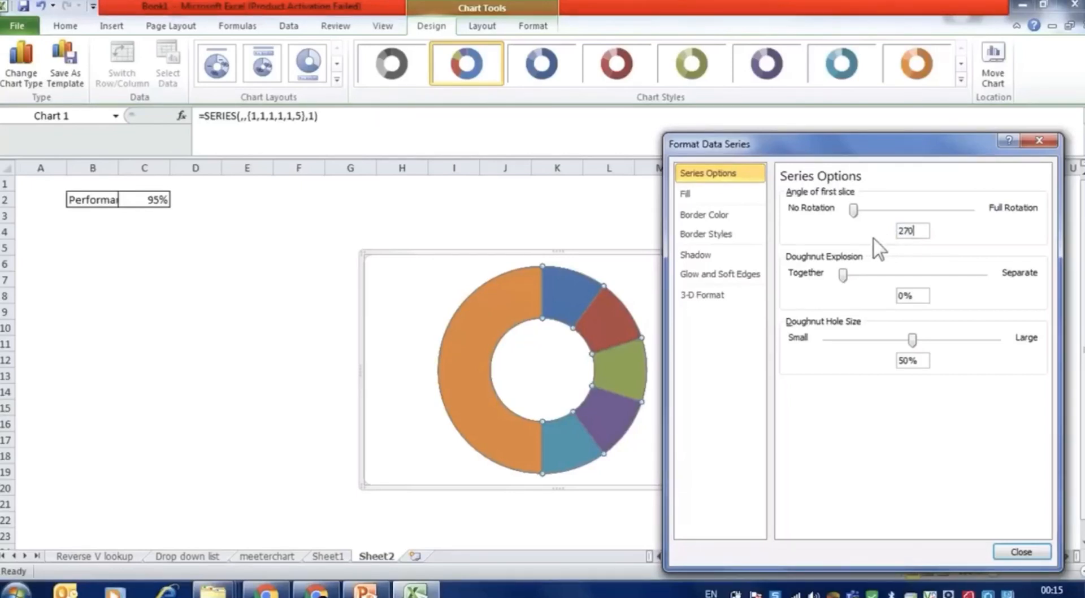
pyautogui.click(906, 362)
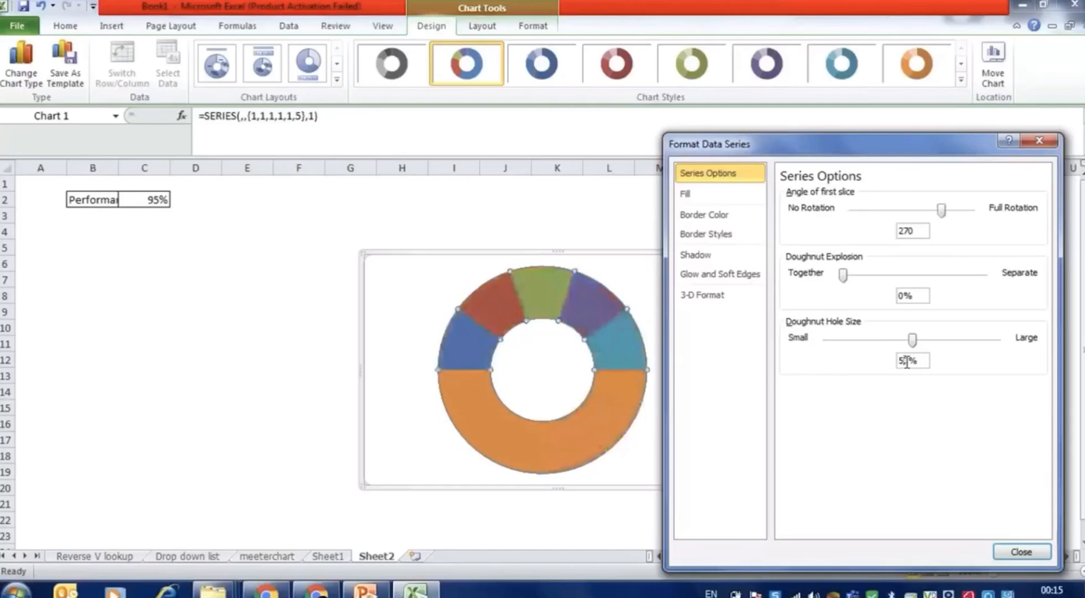
pyautogui.moveTo(907, 362); pyautogui.dragTo(899, 364)
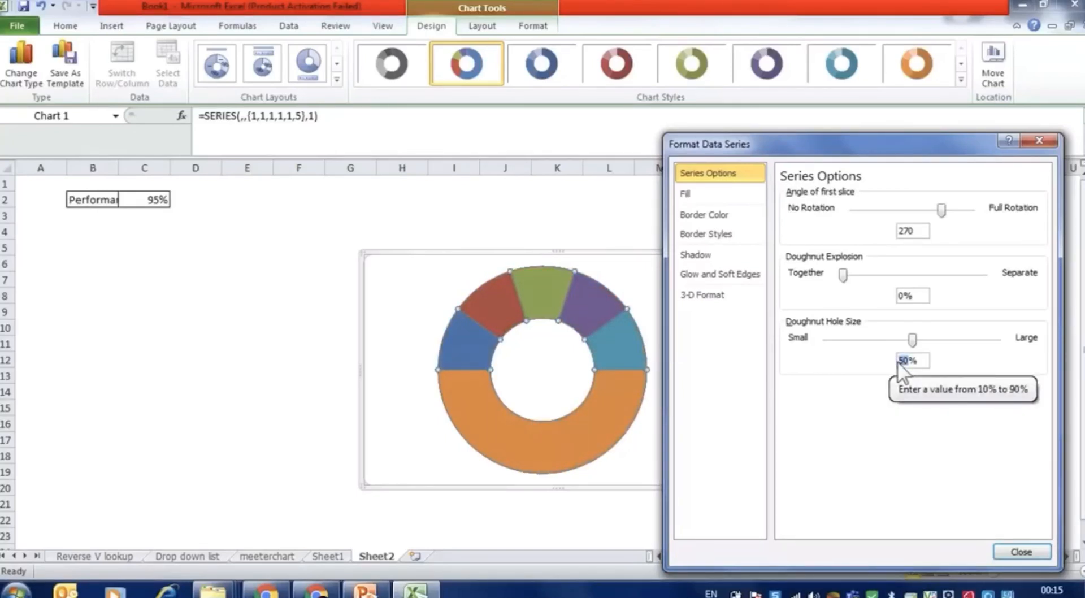
pyautogui.write('35')
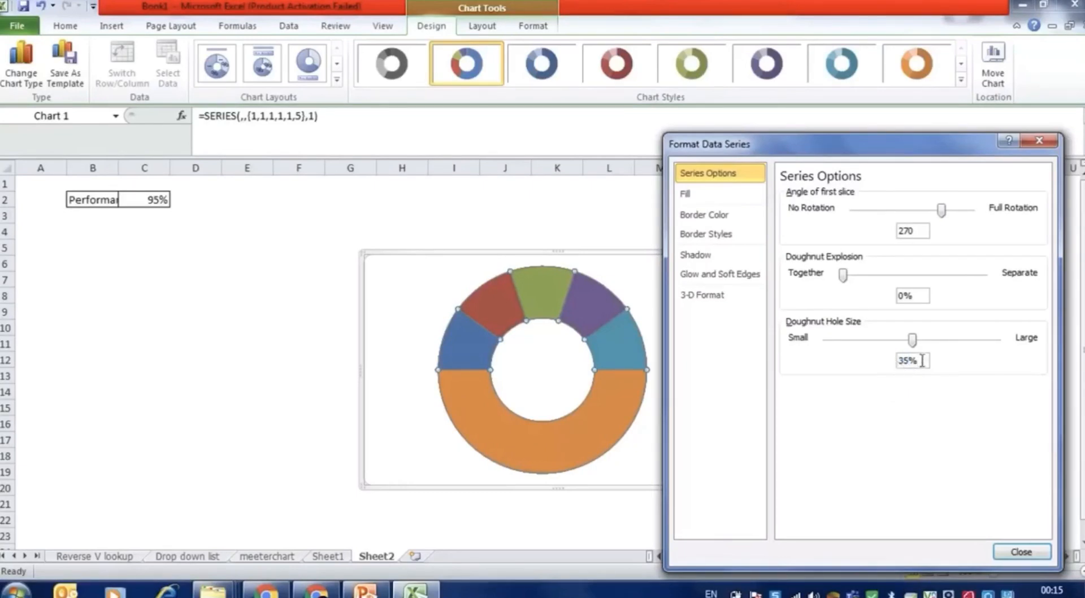
pyautogui.click(1024, 546)
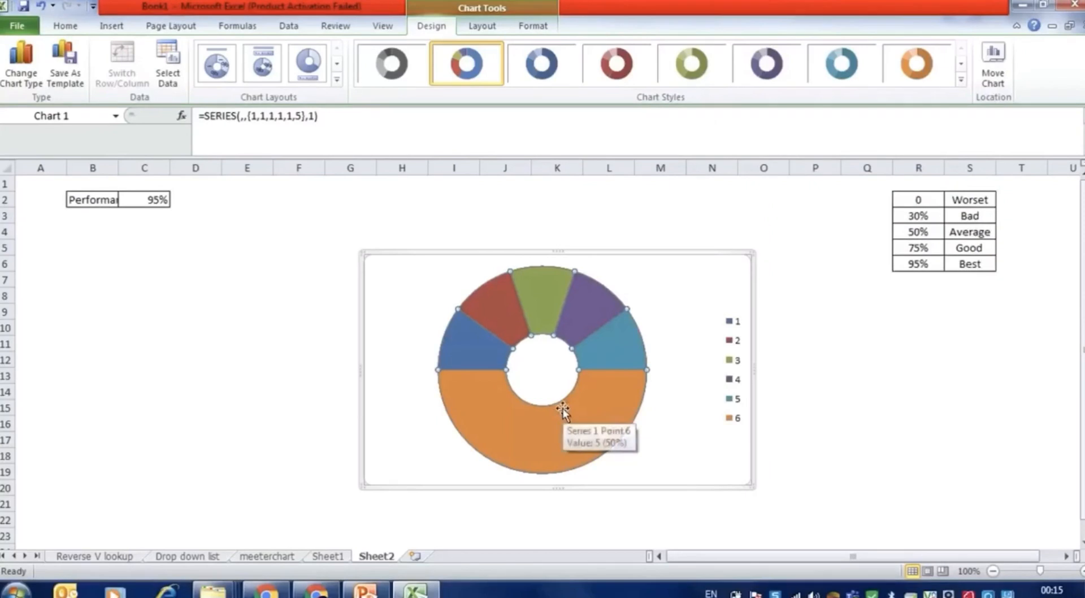
# Remove the fill from the large lower half slice of the doughnut.
pyautogui.click(580, 418)
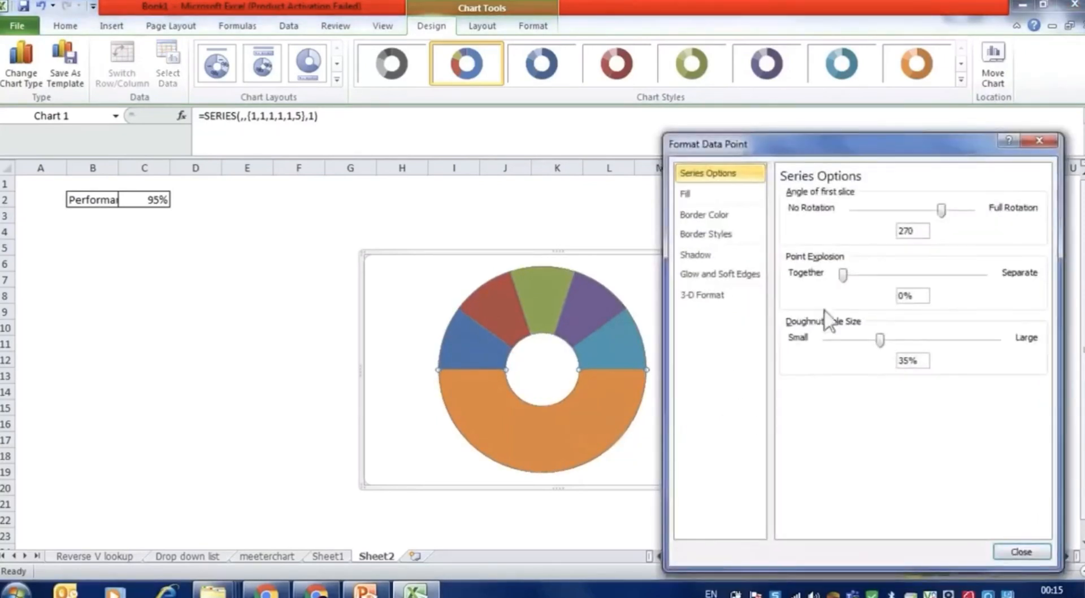
pyautogui.click(720, 195)
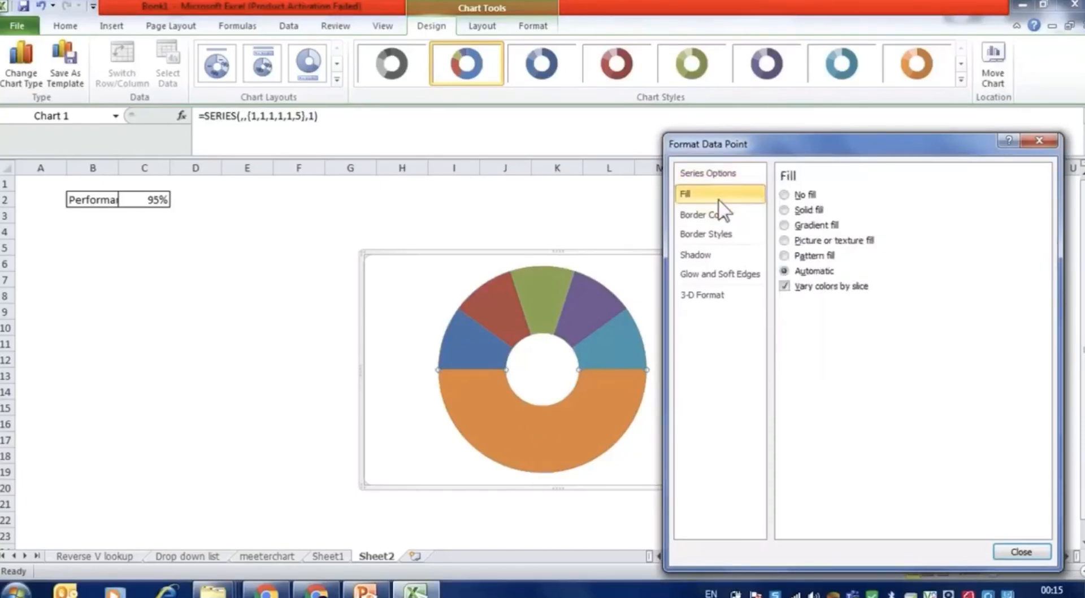
pyautogui.click(785, 195)
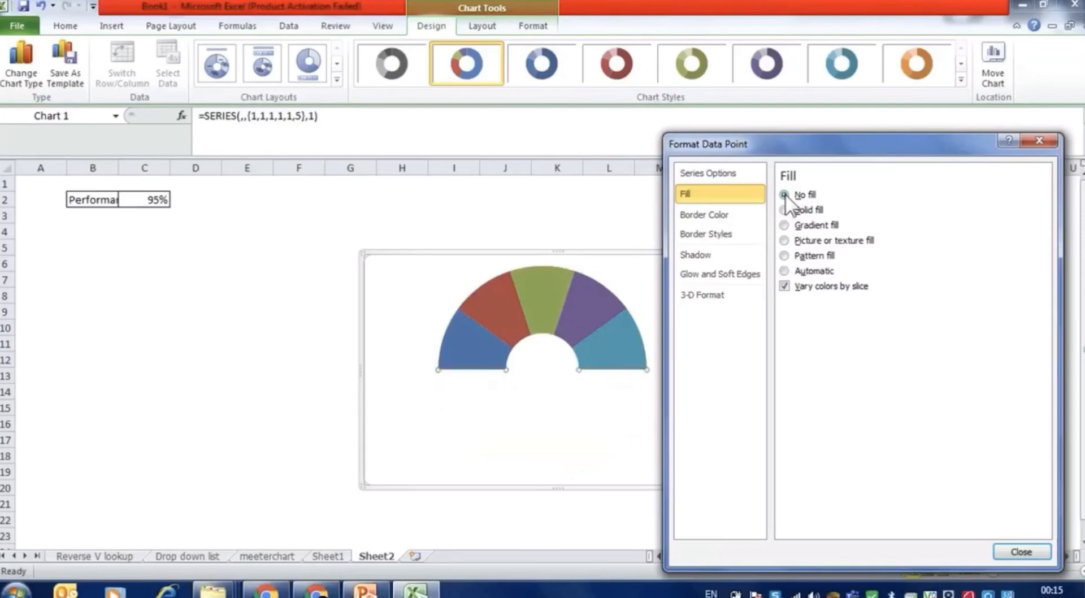
# Give the whole doughnut series a white 3 pt outline and close the series formatting dialog.
pyautogui.click(480, 334)
pyautogui.click(481, 334)
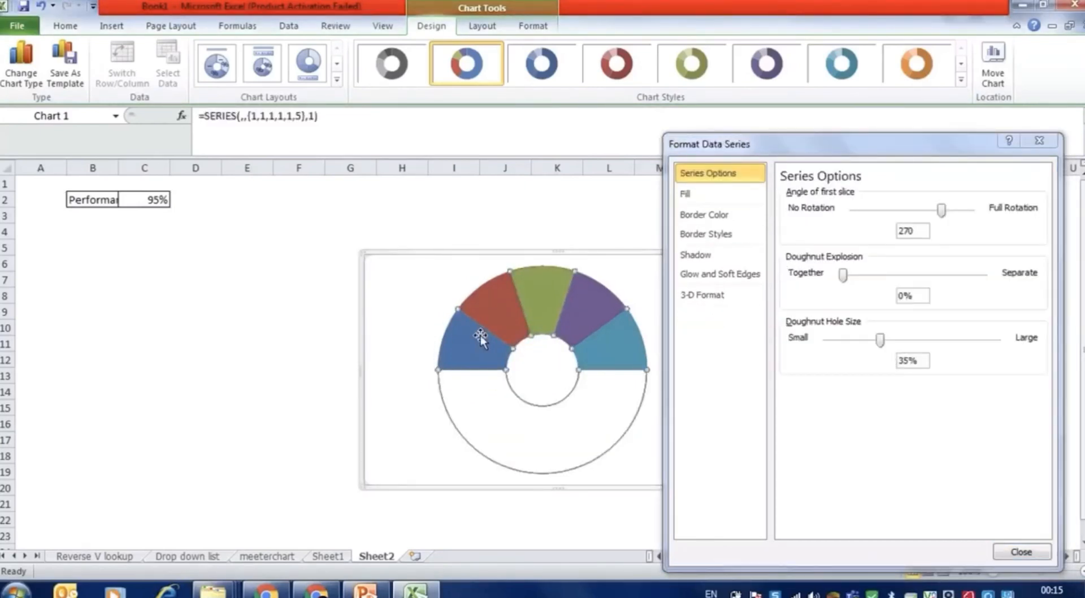
pyautogui.click(531, 28)
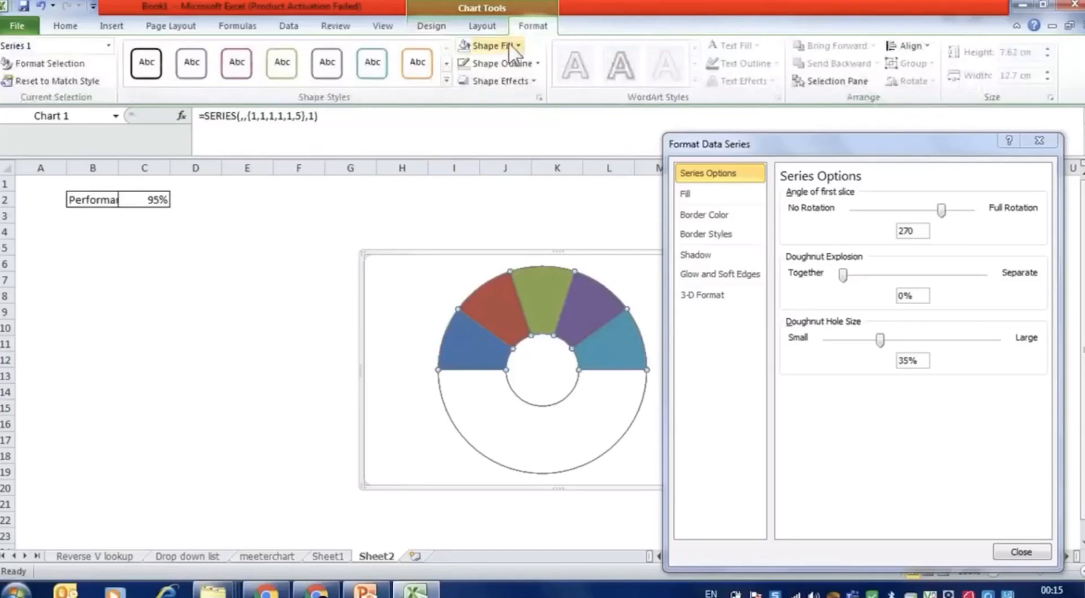
pyautogui.click(509, 62)
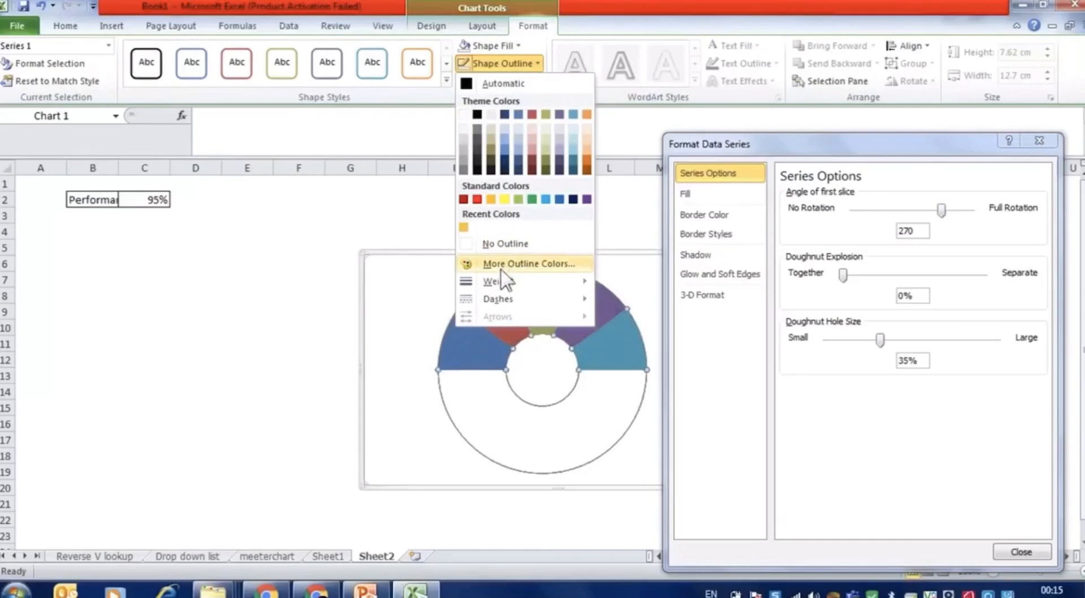
pyautogui.moveTo(500, 281)
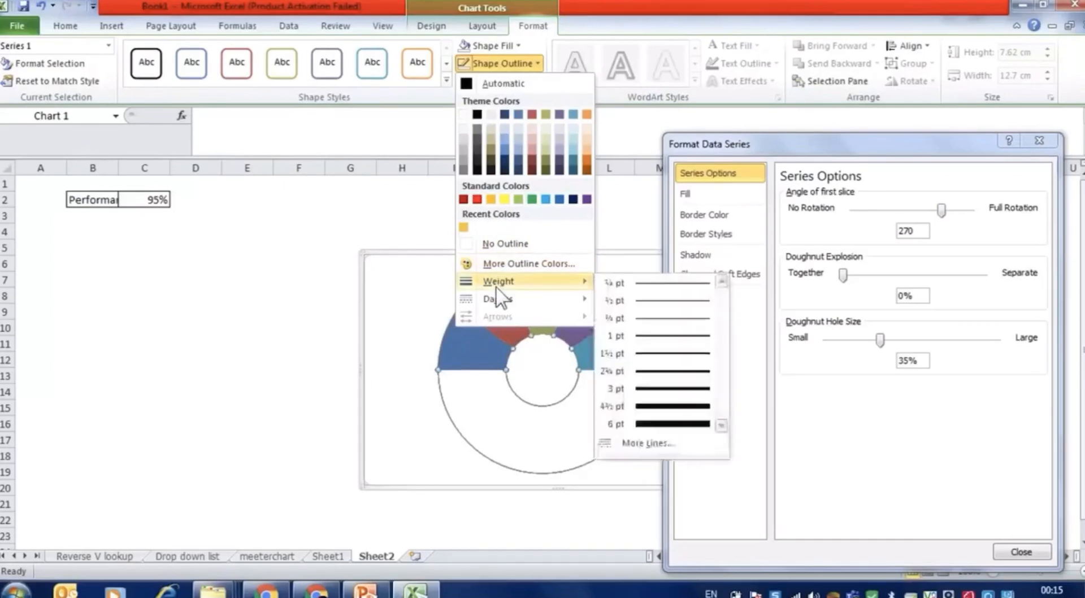
pyautogui.click(649, 390)
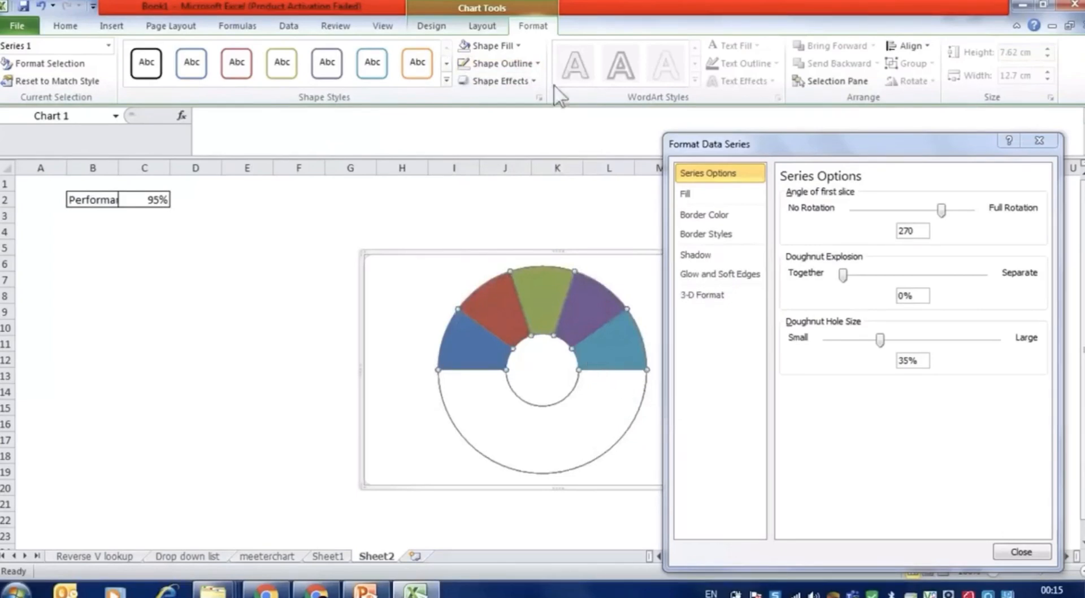
pyautogui.click(518, 63)
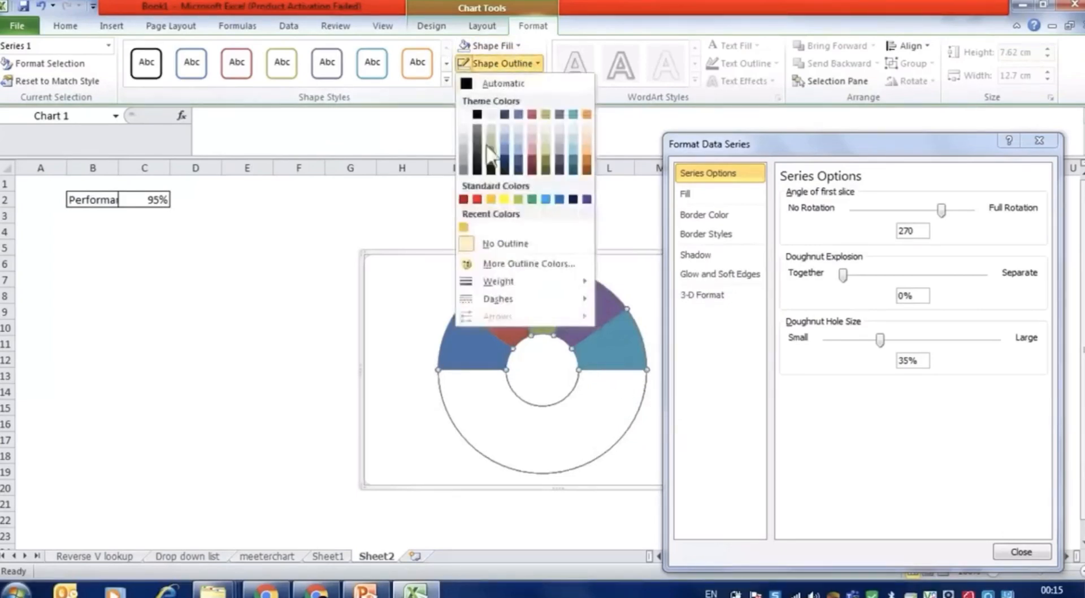
pyautogui.click(465, 114)
pyautogui.click(1039, 141)
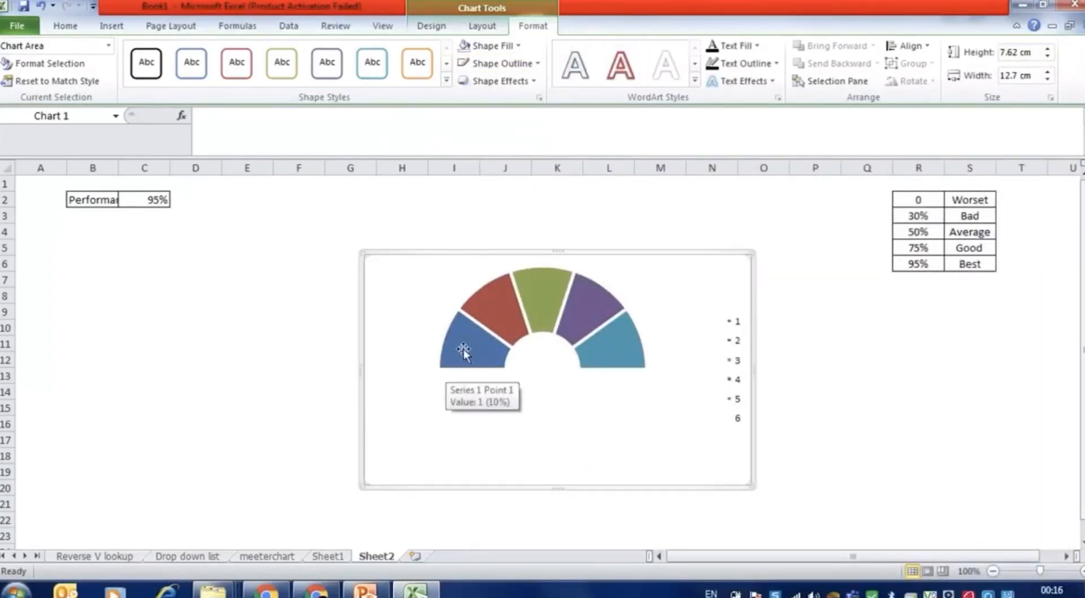
# Fill the first gauge slice with standard dark red and a Dark Variations gradient that darkens toward its right side.
pyautogui.click(467, 349)
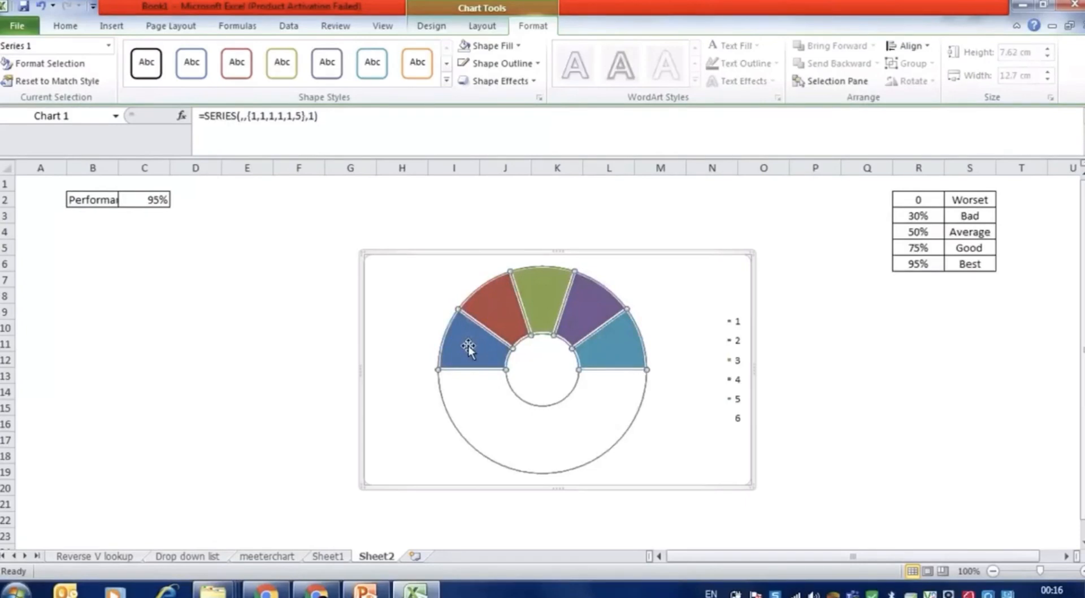
pyautogui.click(468, 345)
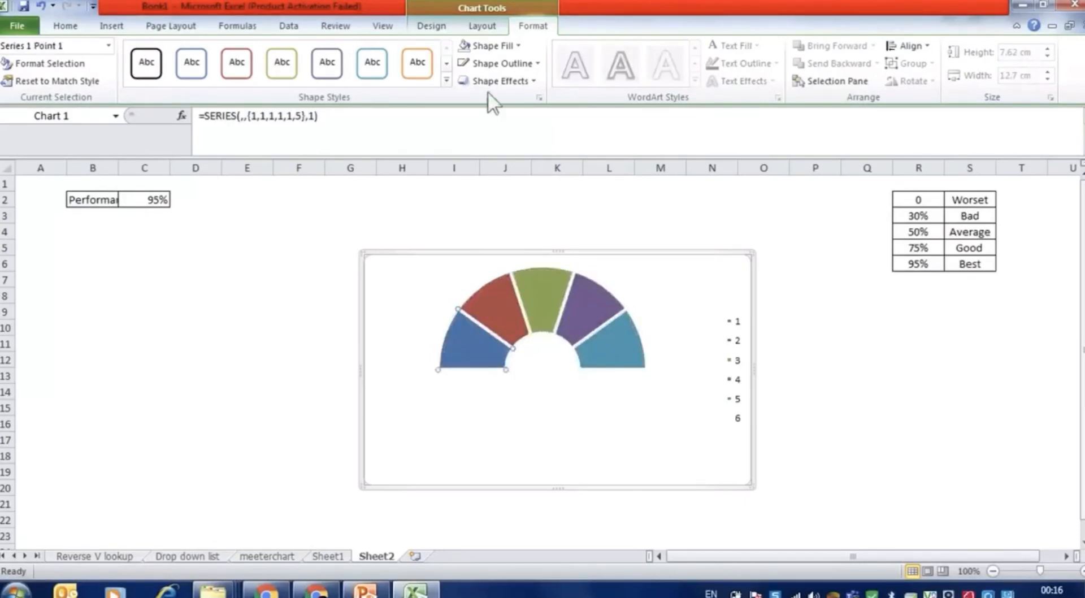
pyautogui.click(517, 46)
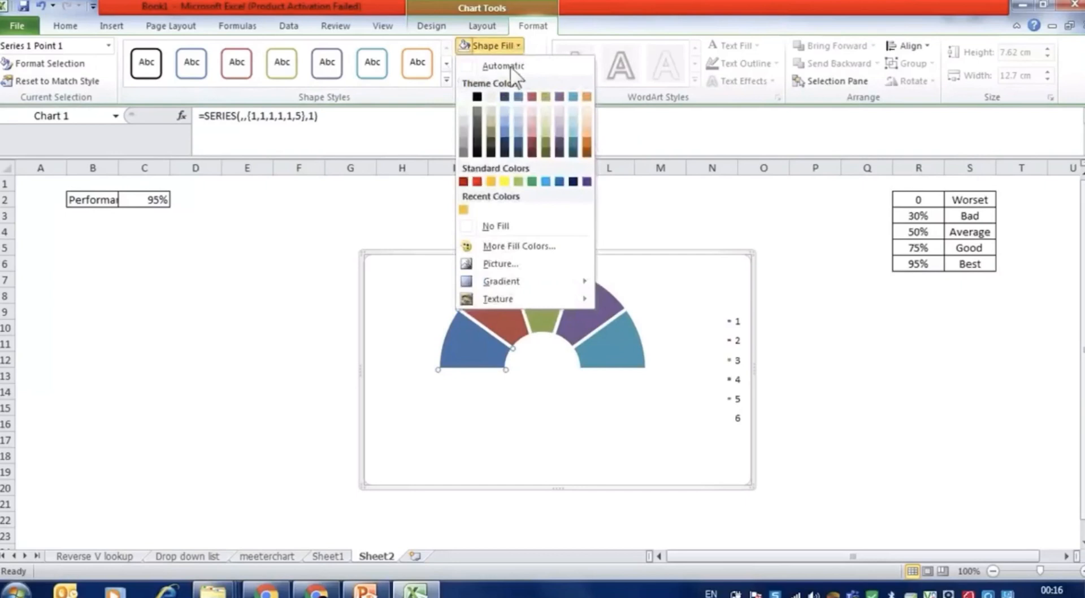
pyautogui.click(463, 181)
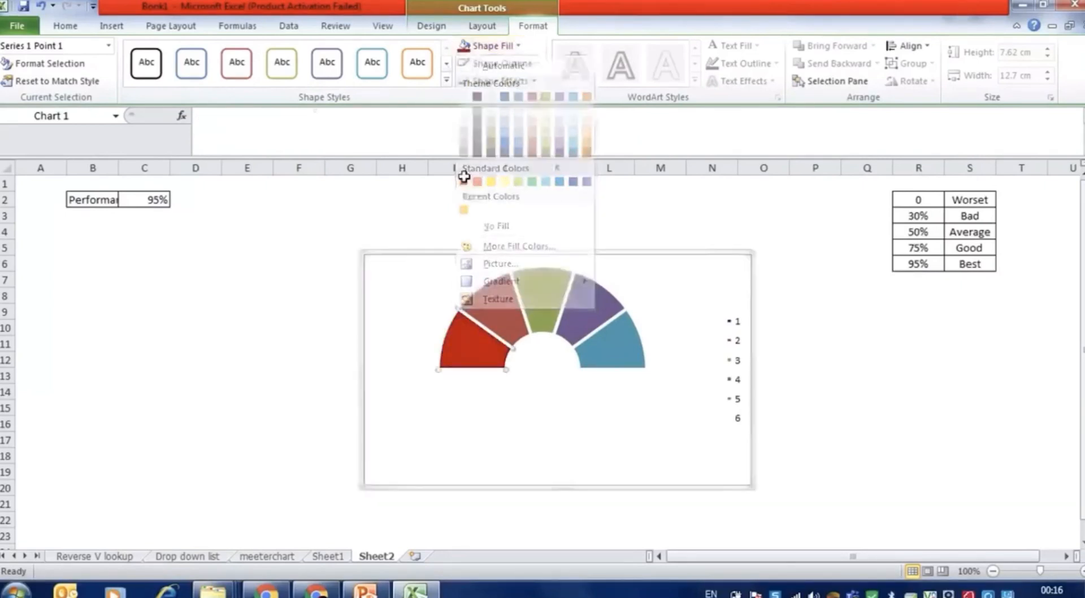
pyautogui.click(518, 45)
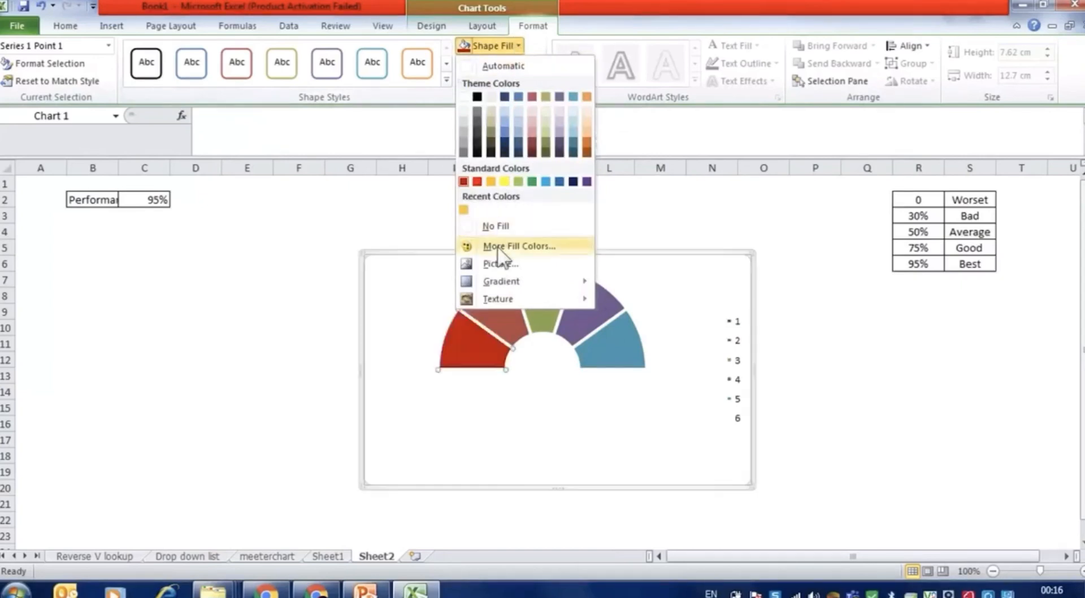
pyautogui.moveTo(504, 283)
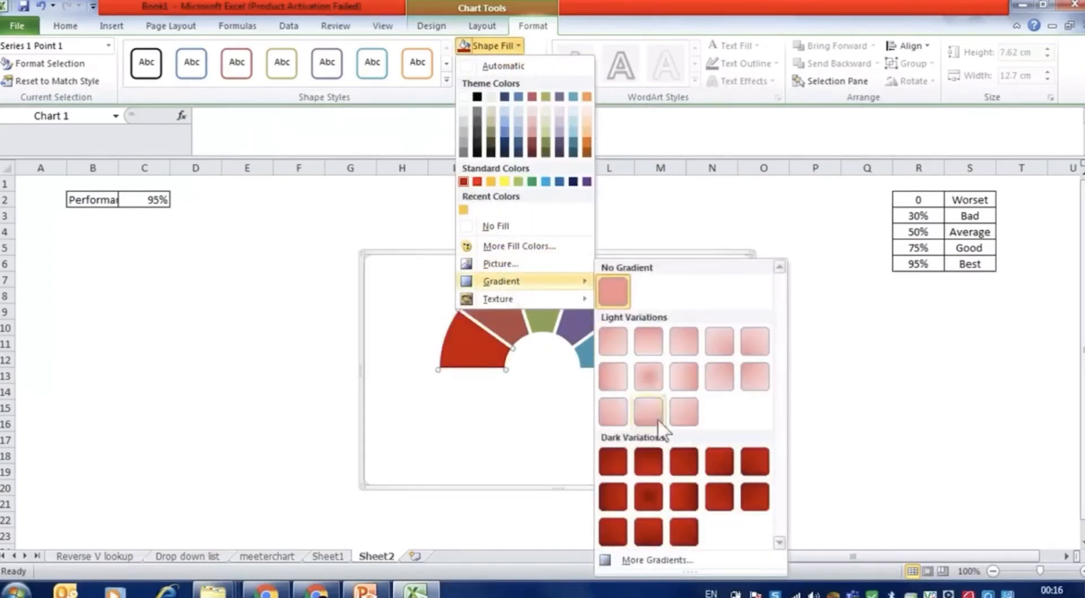
pyautogui.click(685, 498)
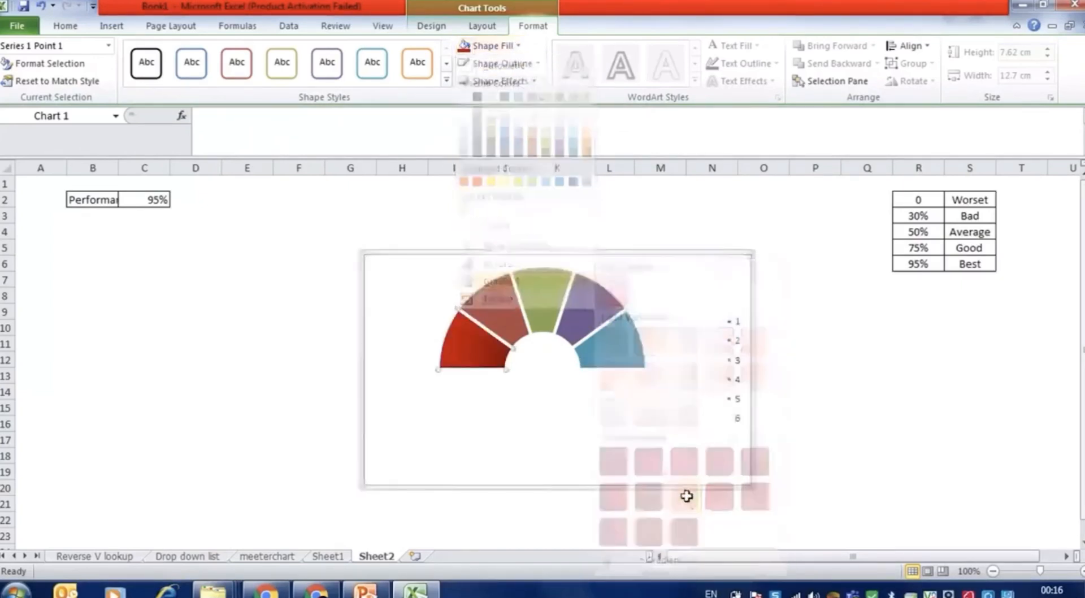
# Fill the second gauge slice with standard red and the last gradient of the Dark Variations.
pyautogui.click(518, 318)
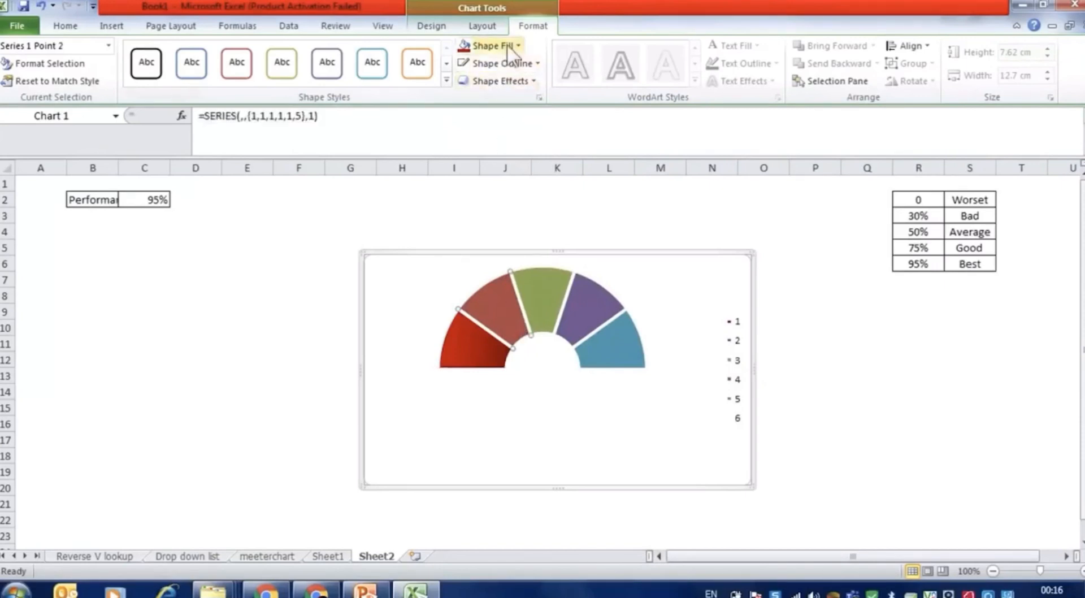
pyautogui.click(489, 45)
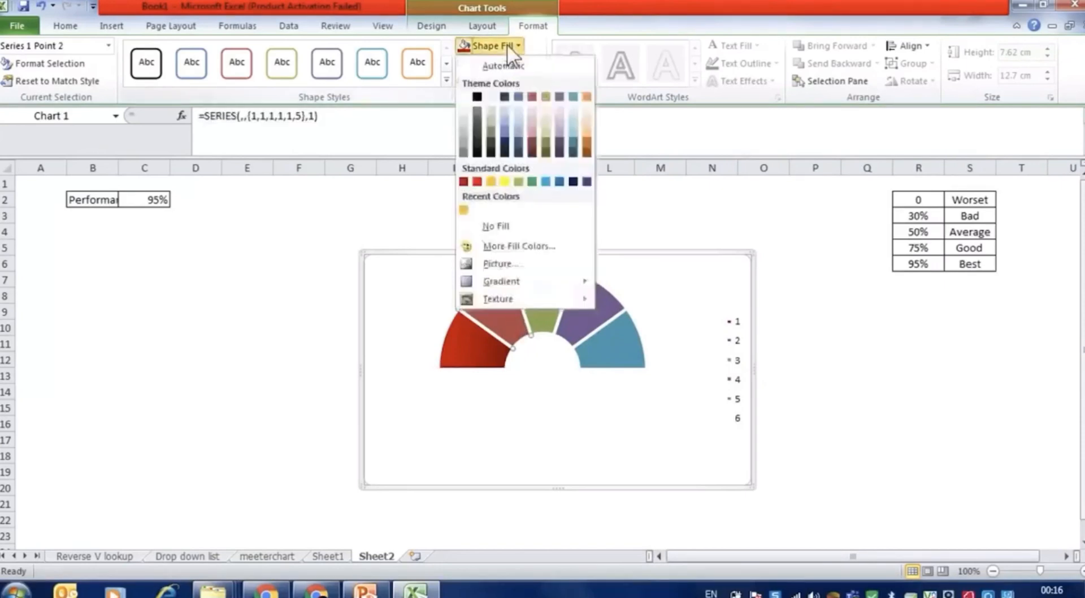
pyautogui.click(478, 182)
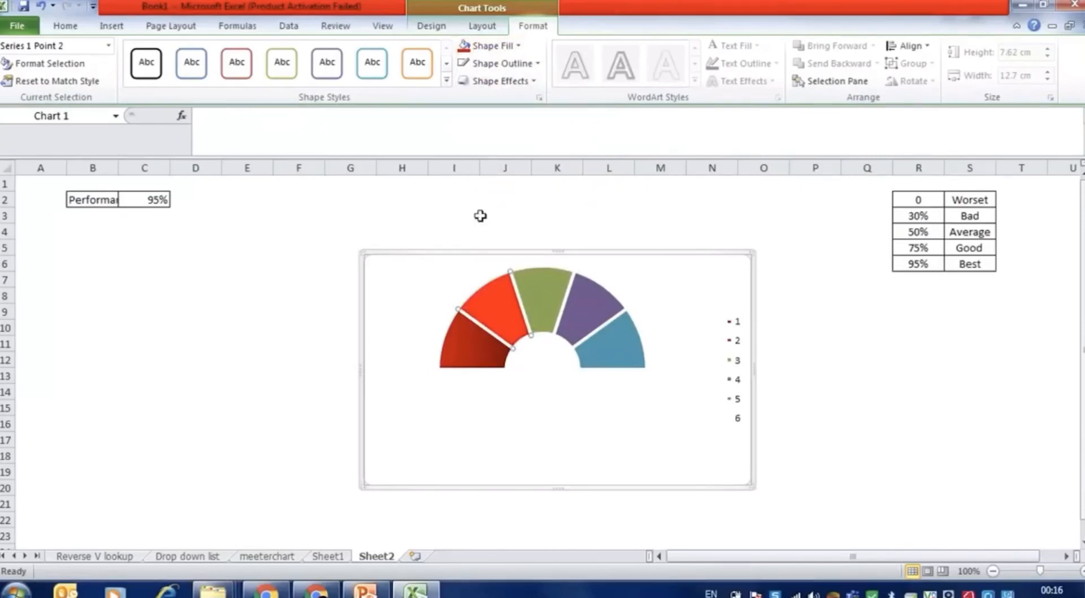
pyautogui.click(486, 47)
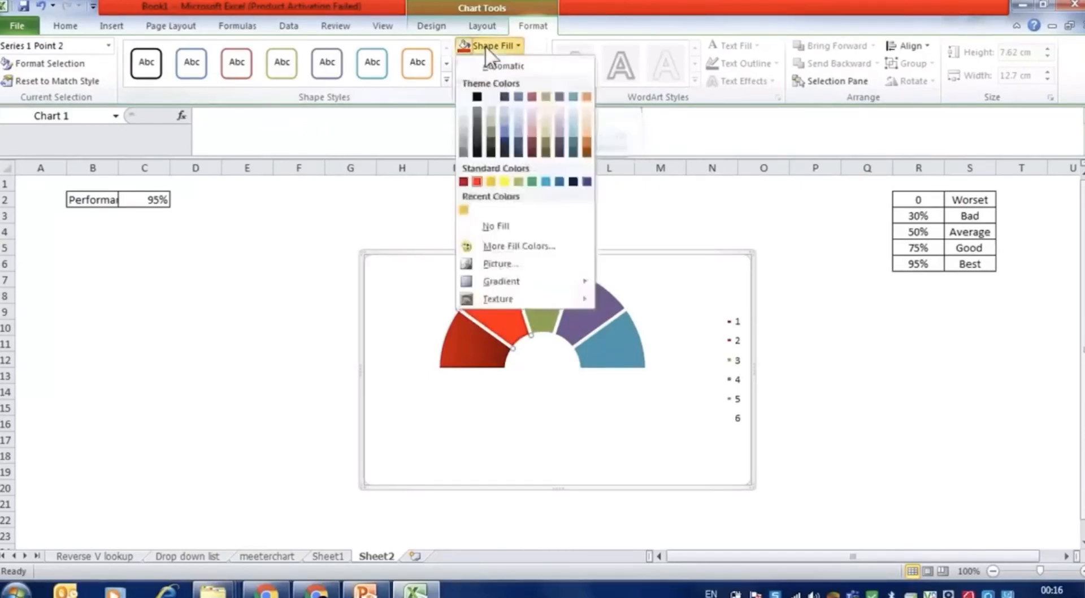
pyautogui.moveTo(493, 282)
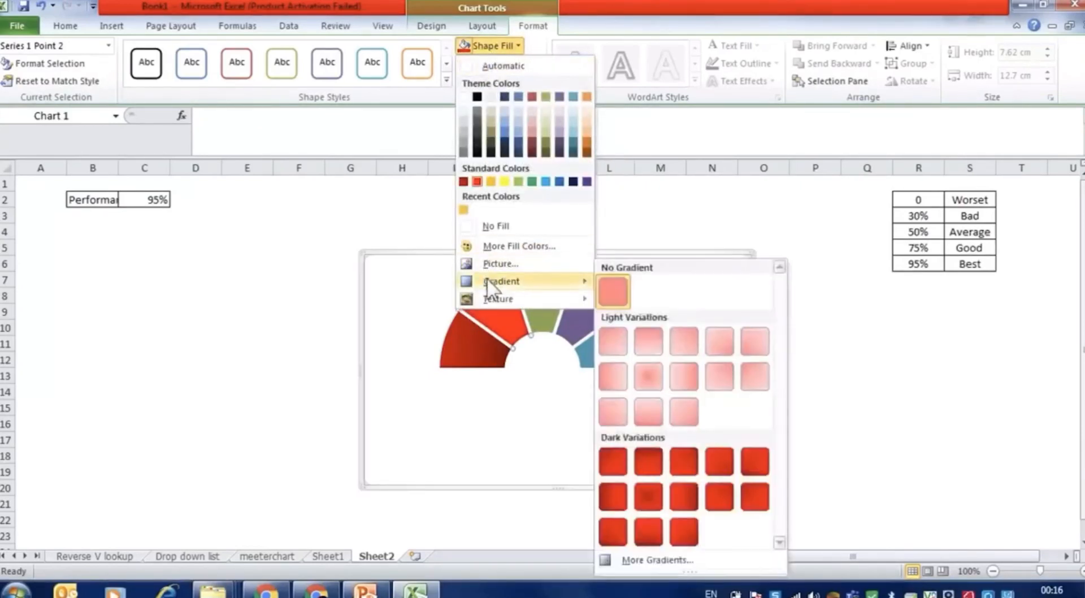
pyautogui.click(682, 539)
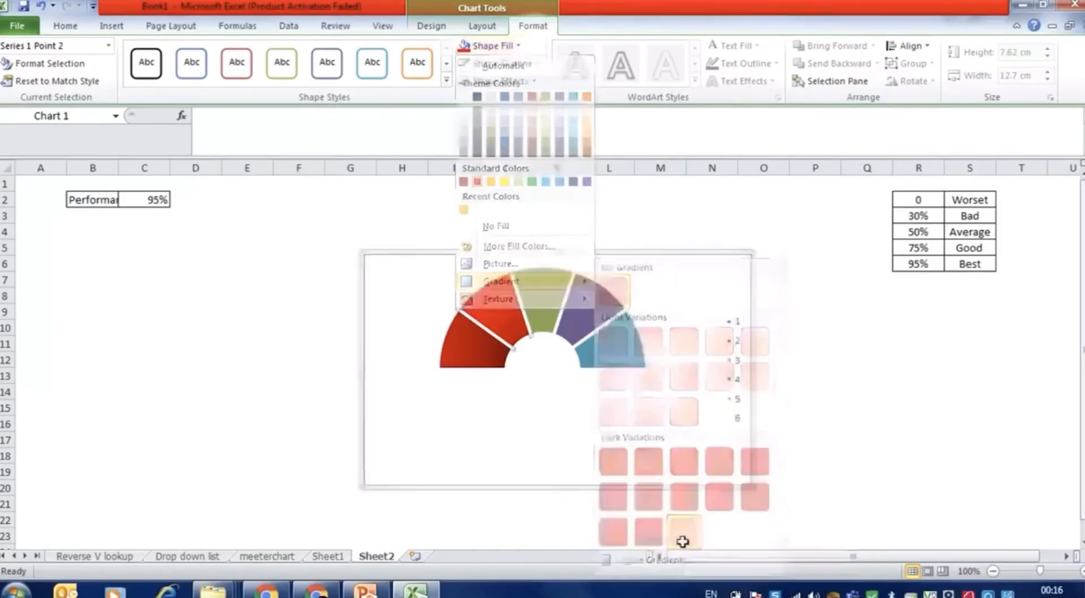
# Fill the third gauge slice with standard orange and the last gradient of the Dark Variations.
pyautogui.click(553, 302)
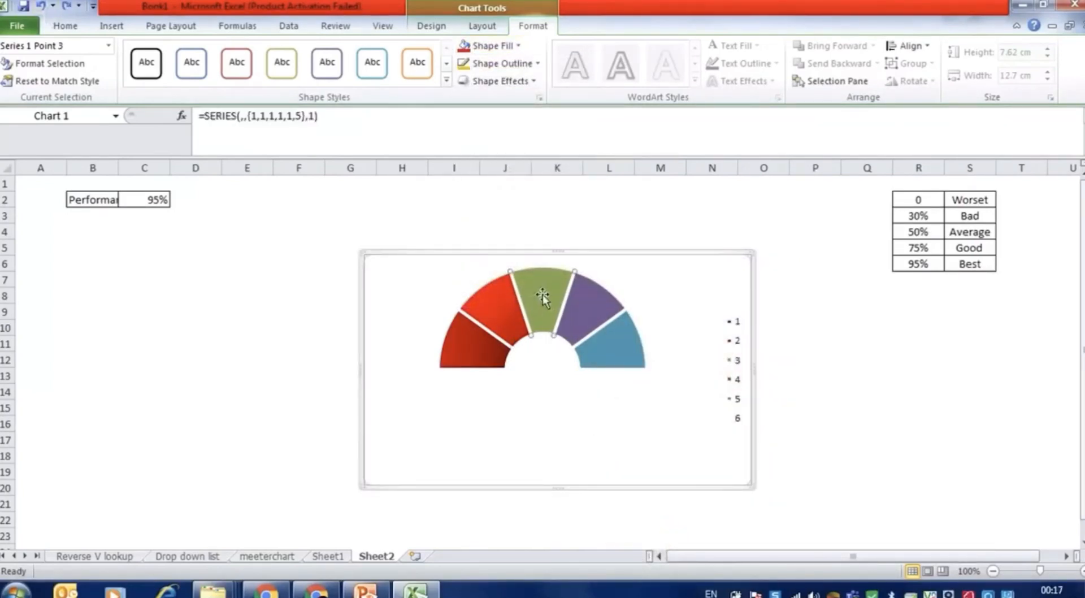
pyautogui.click(490, 52)
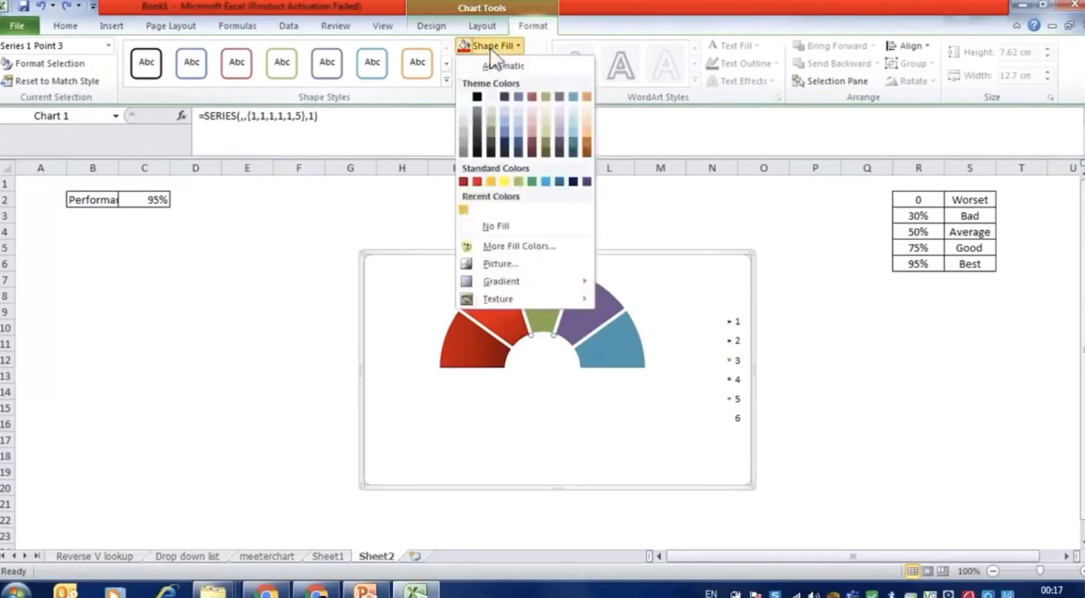
pyautogui.click(491, 181)
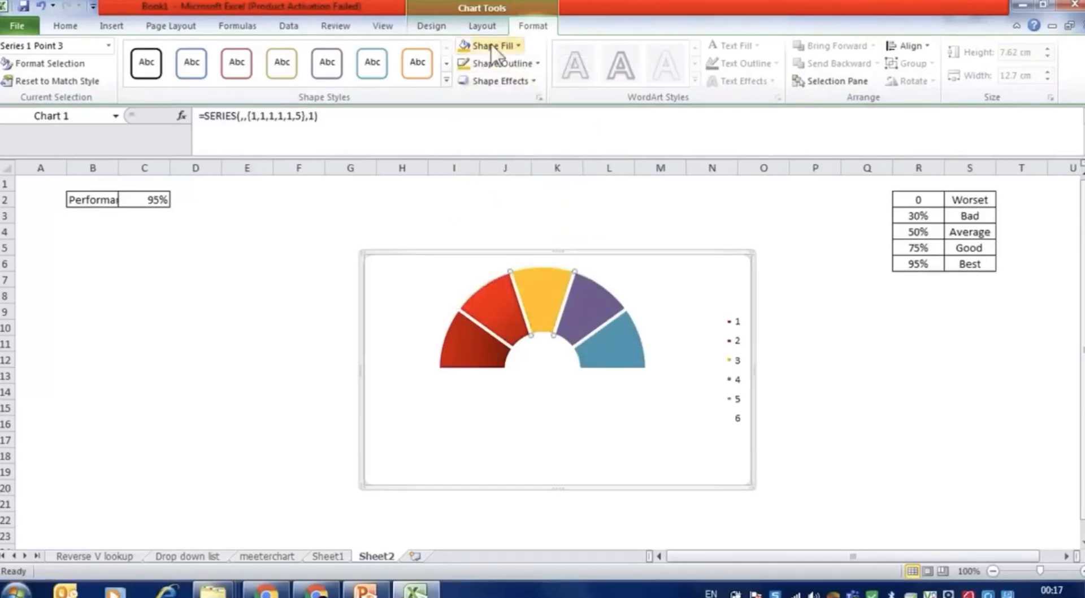
pyautogui.click(507, 51)
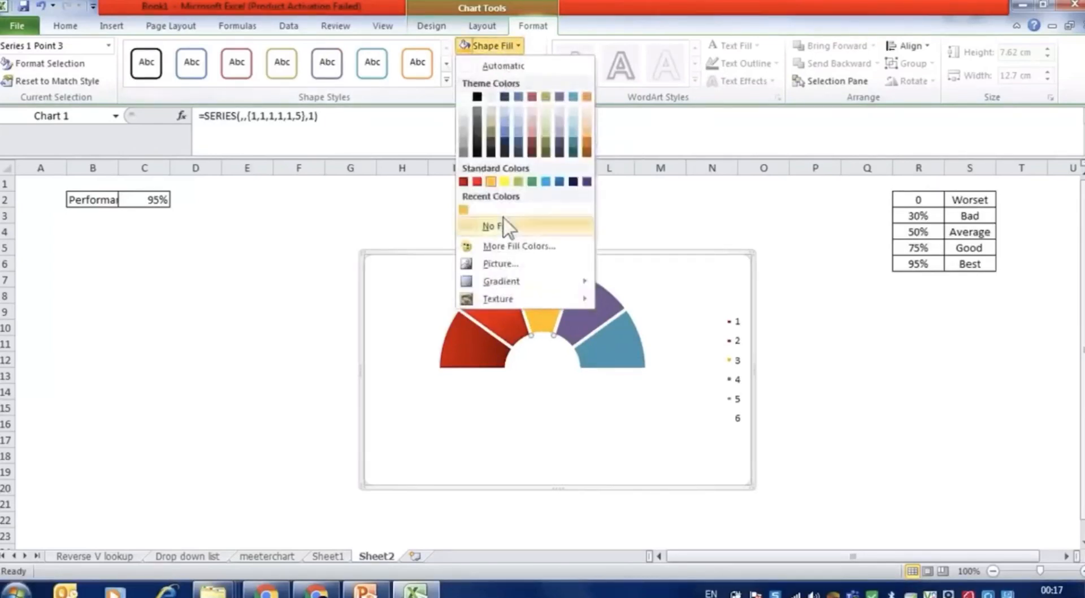
pyautogui.moveTo(494, 279)
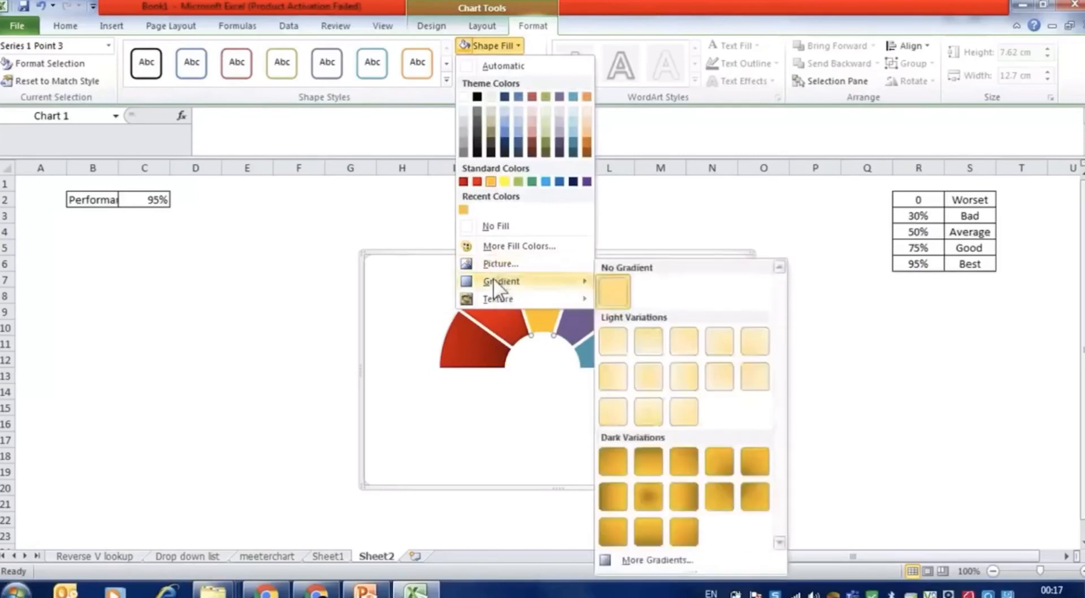
pyautogui.click(681, 530)
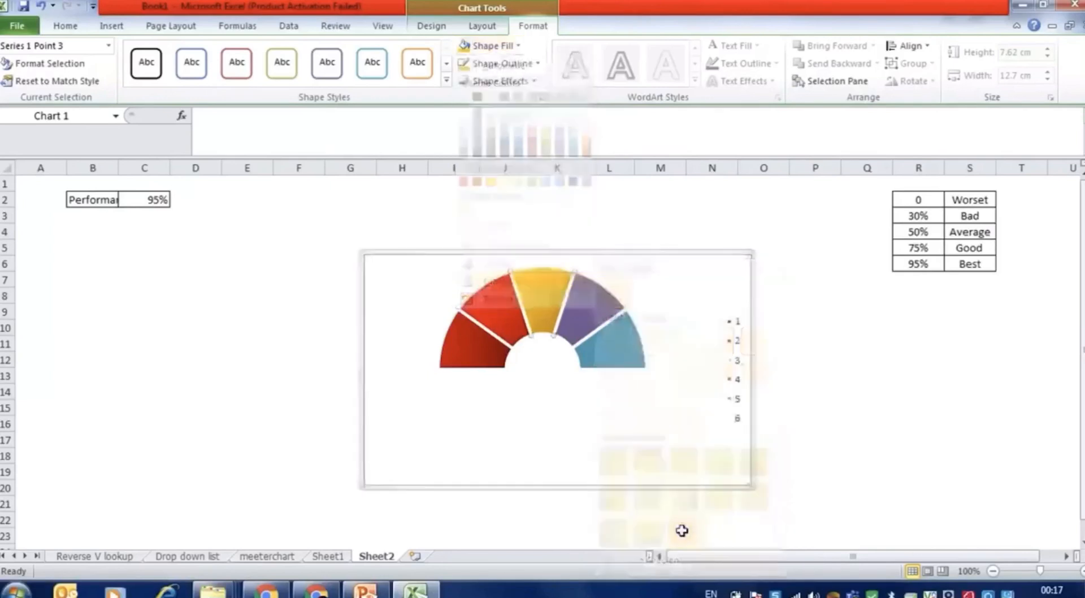
# Fill the fourth gauge slice with standard light green and the last gradient of the Dark Variations.
pyautogui.click(586, 317)
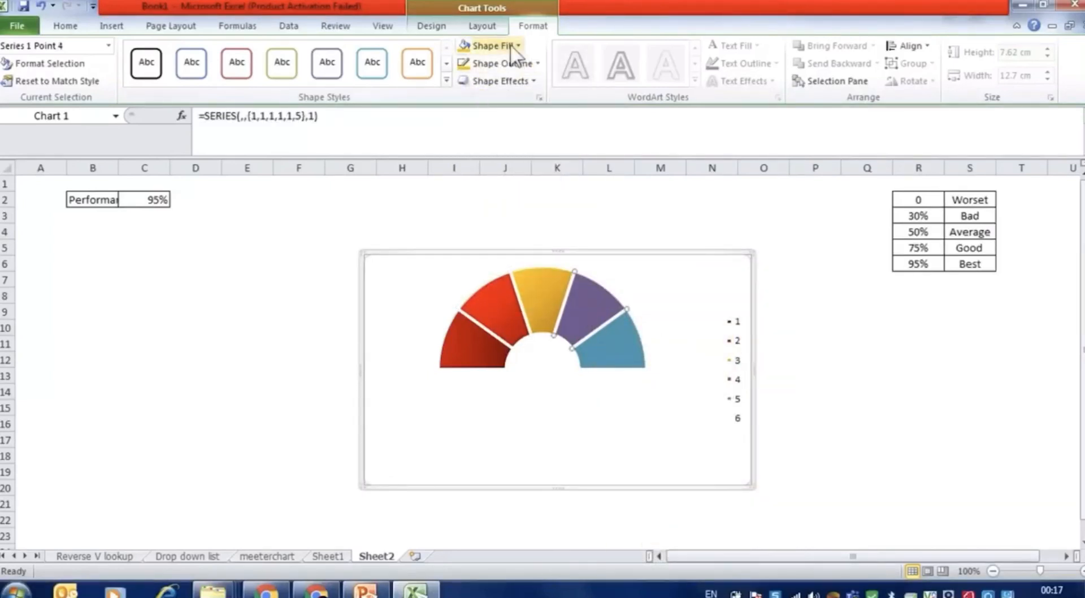
pyautogui.click(511, 45)
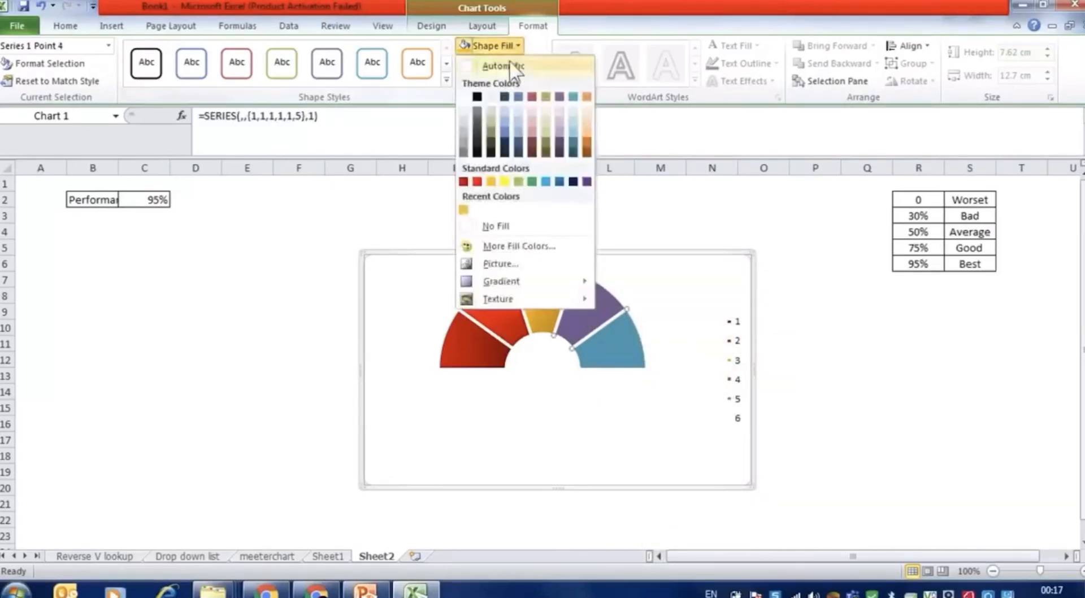
pyautogui.click(516, 180)
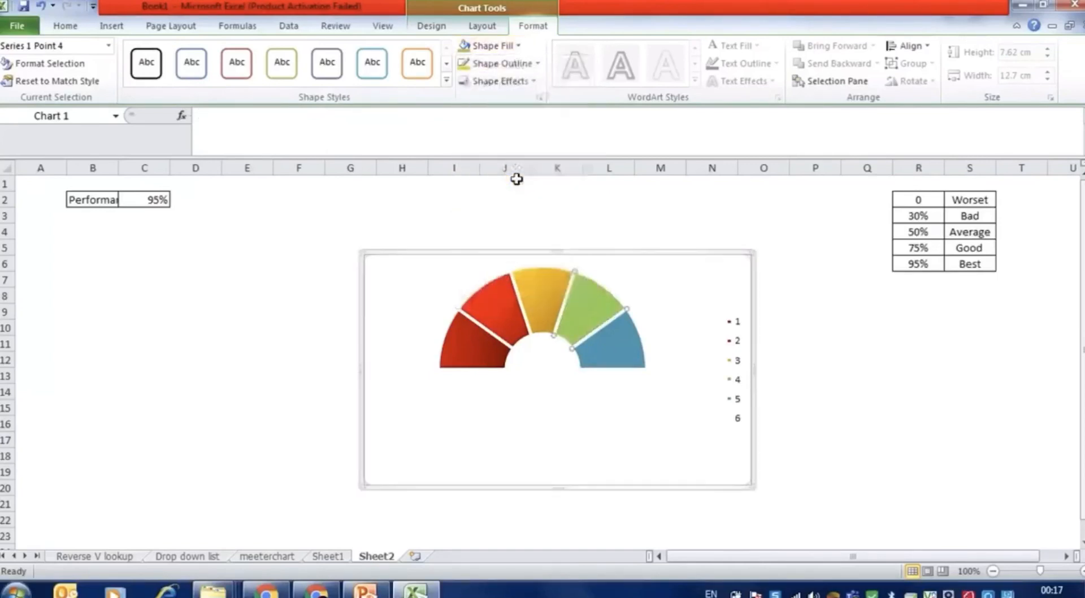
pyautogui.click(513, 46)
pyautogui.moveTo(556, 286)
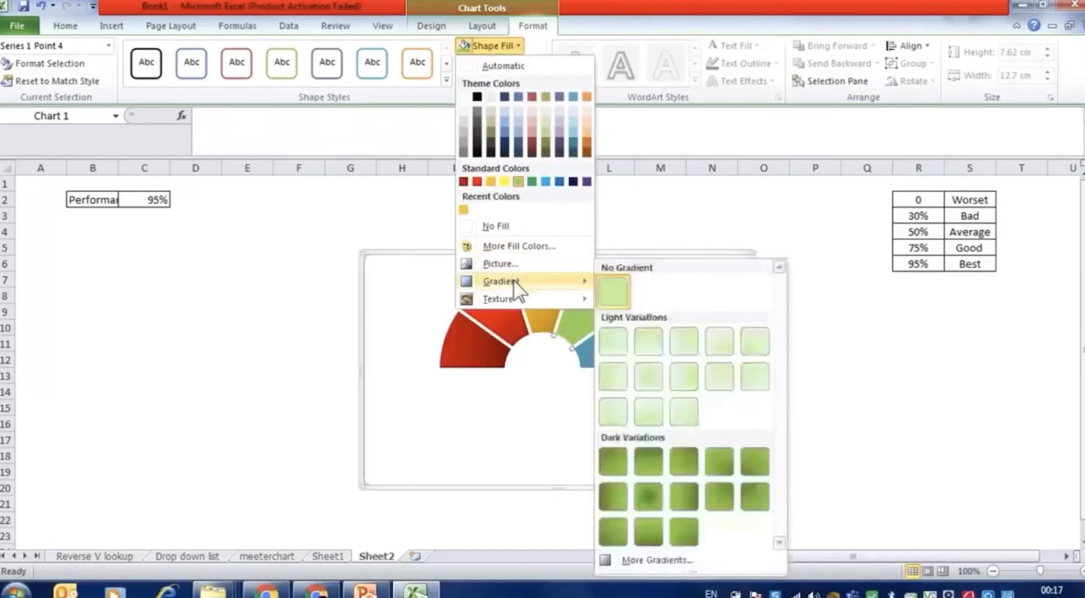
pyautogui.click(676, 528)
# Fill the fifth gauge slice with standard green and the last gradient of the Dark Variations.
pyautogui.click(618, 359)
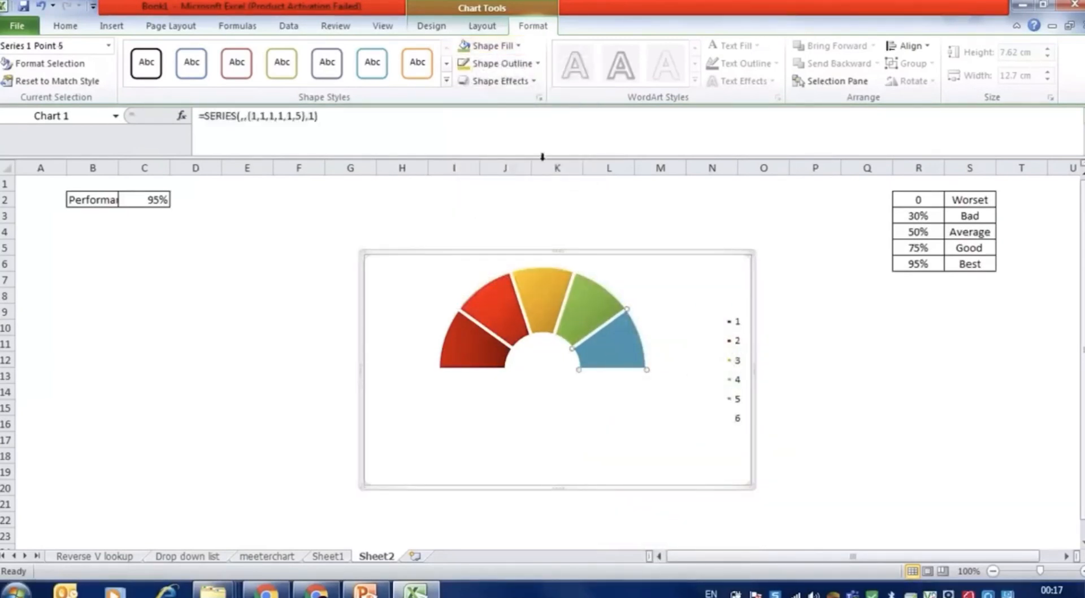
pyautogui.click(513, 46)
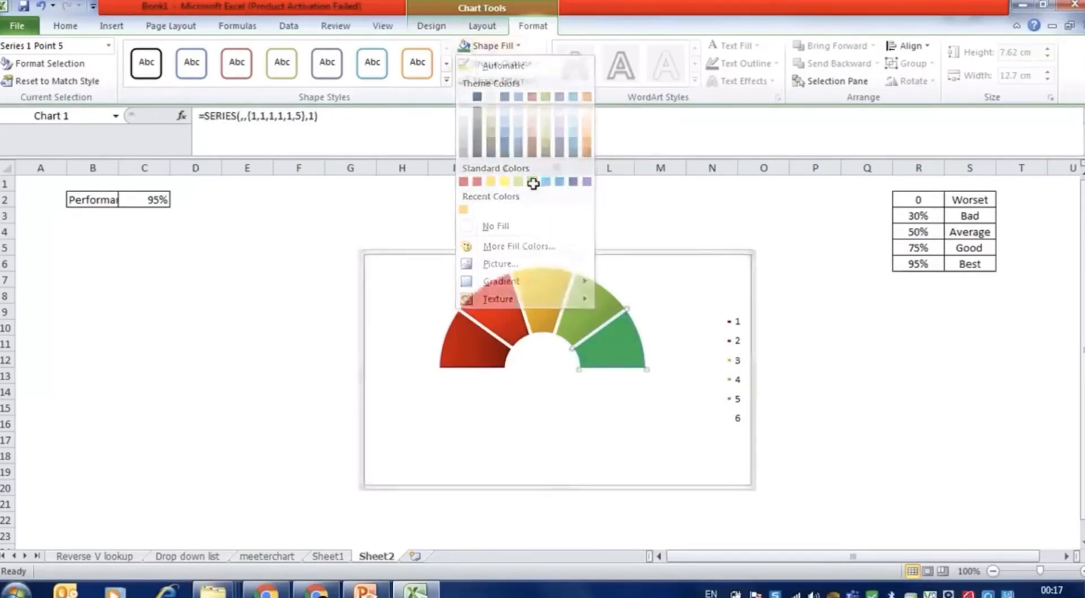
pyautogui.click(533, 181)
pyautogui.click(508, 49)
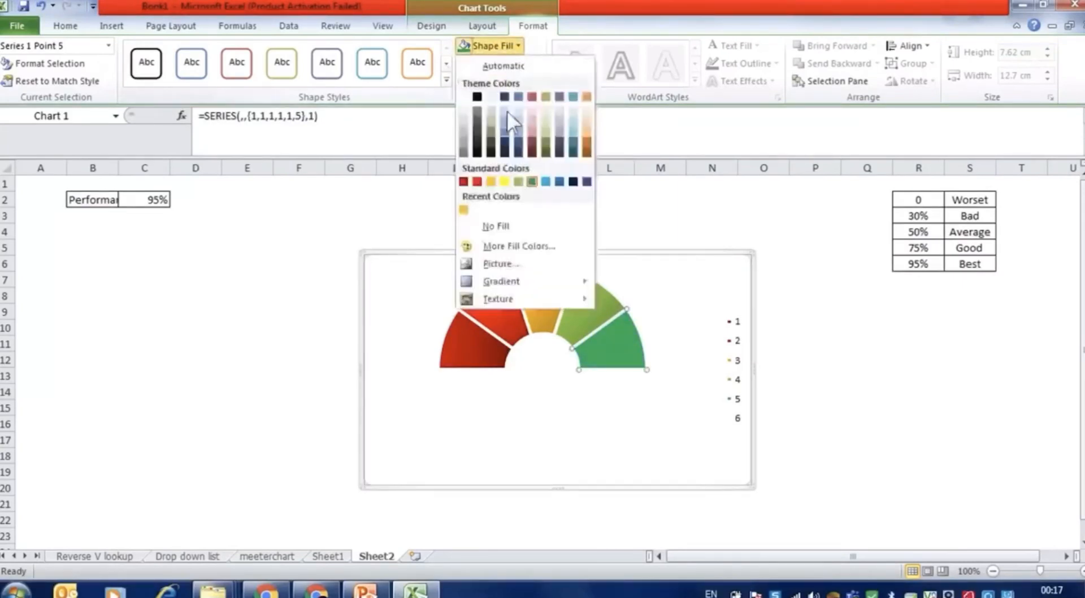
pyautogui.moveTo(508, 283)
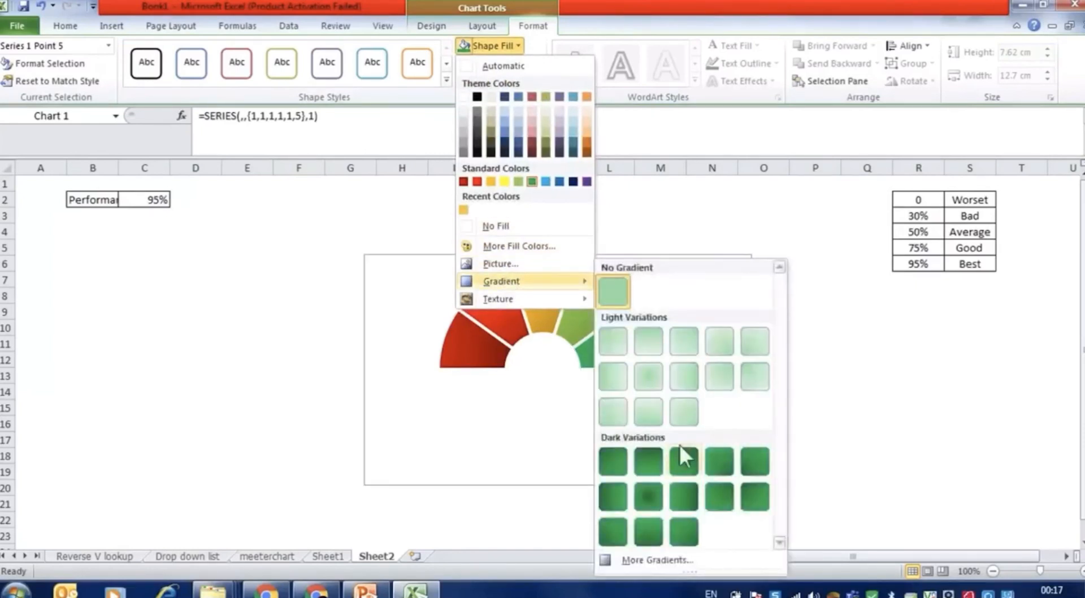
pyautogui.click(686, 521)
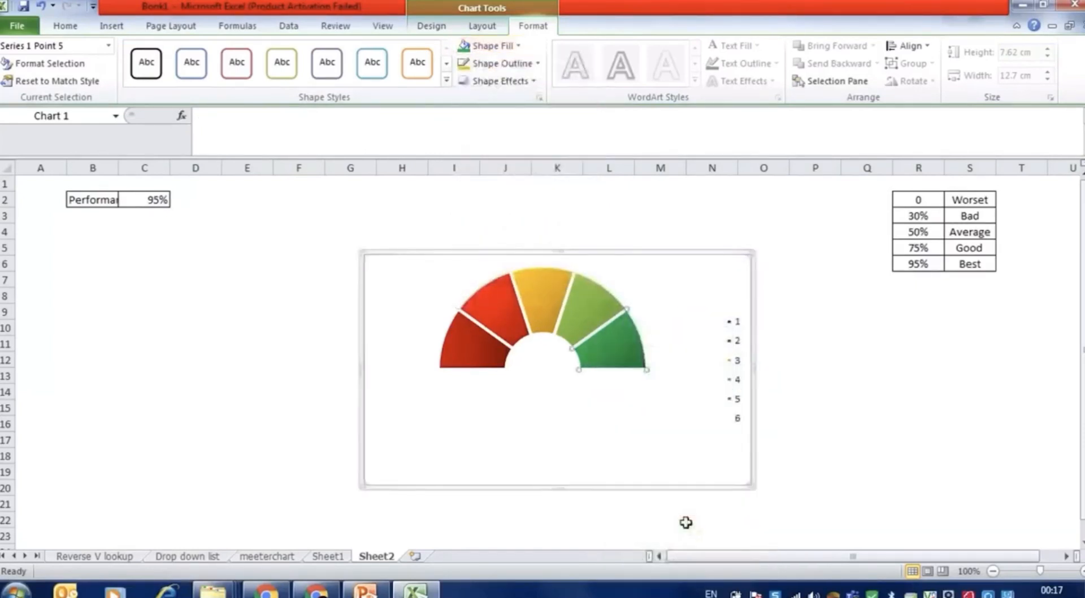
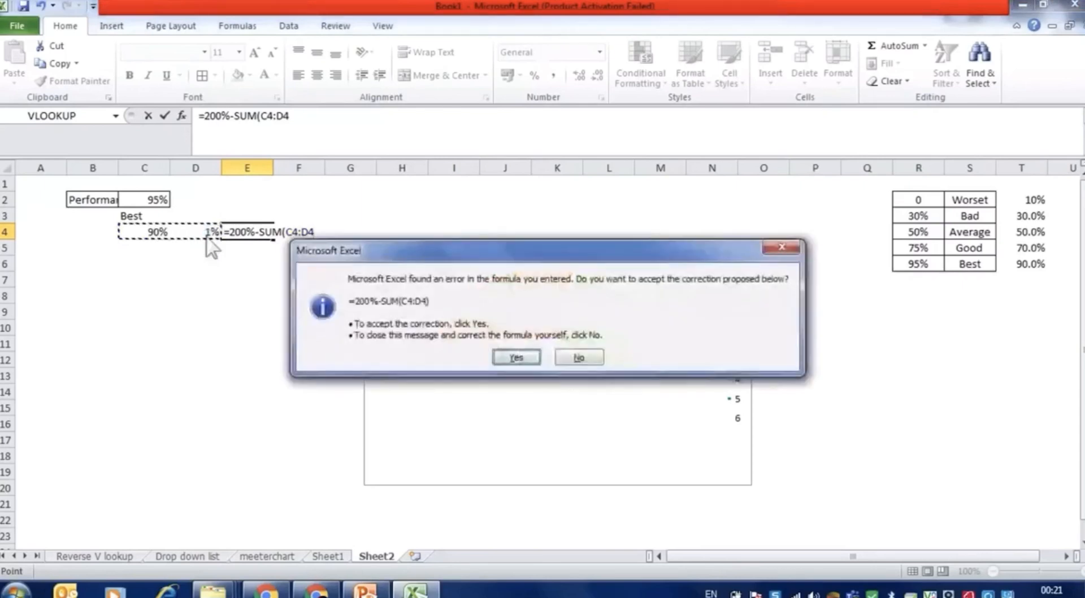
# Accept the proposed formula correction =200%-SUM(C4:D4) for cell E4.
pyautogui.click(517, 357)
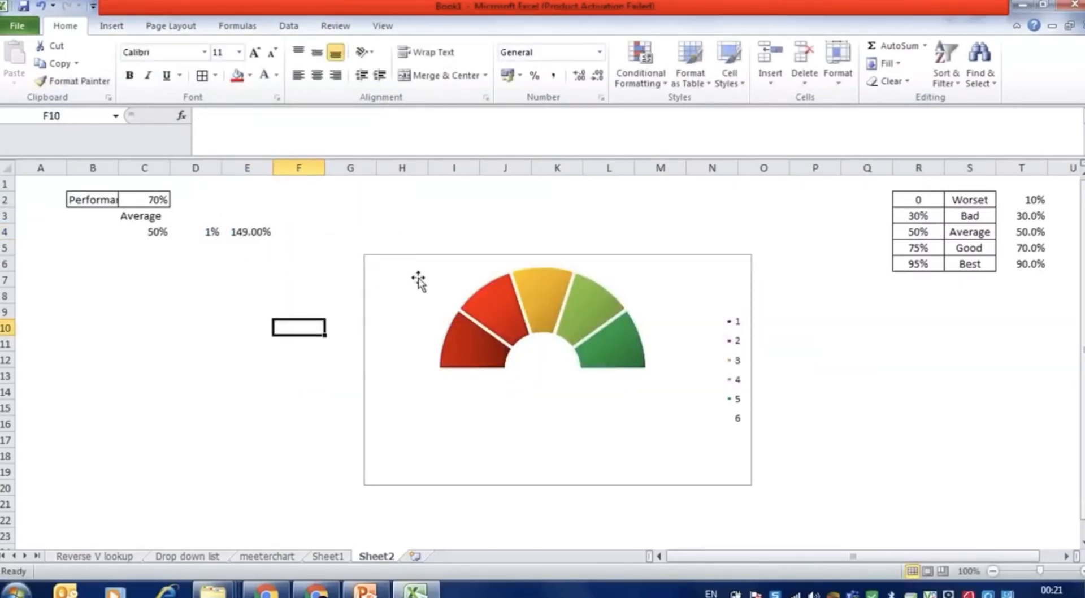
# Add a second, unnamed data series to the gauge chart with its values taken from Sheet2 cells C4:E4.
pyautogui.click(429, 263)
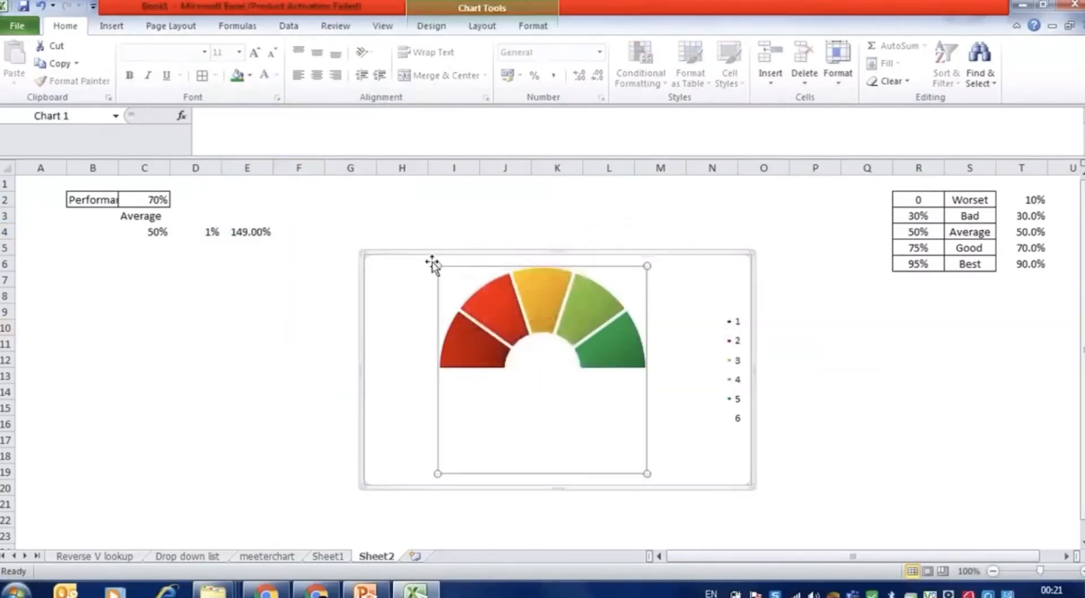
pyautogui.rightClick(429, 264)
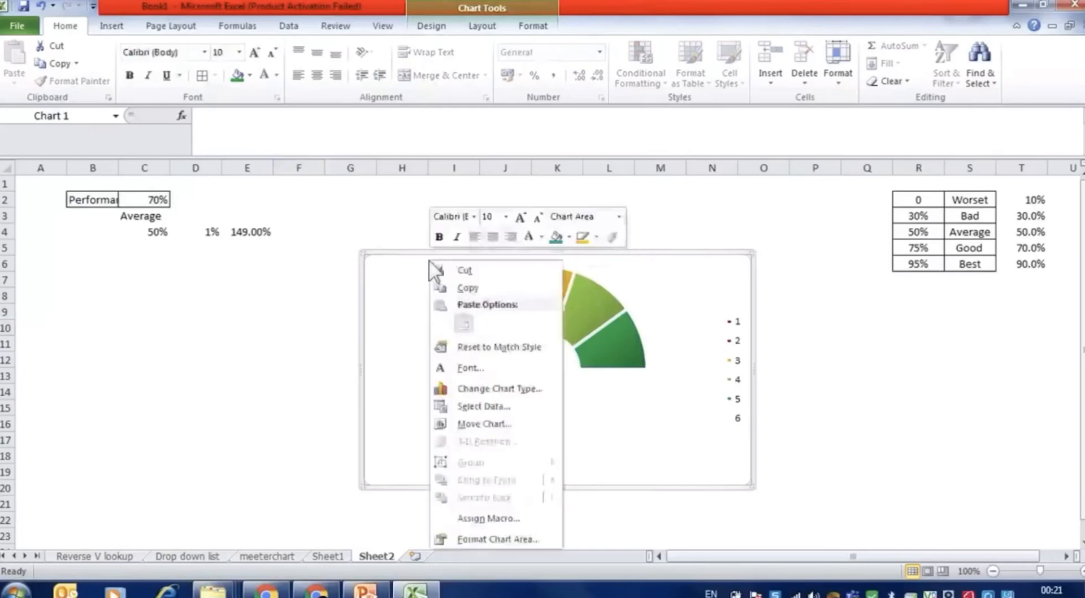
pyautogui.click(494, 407)
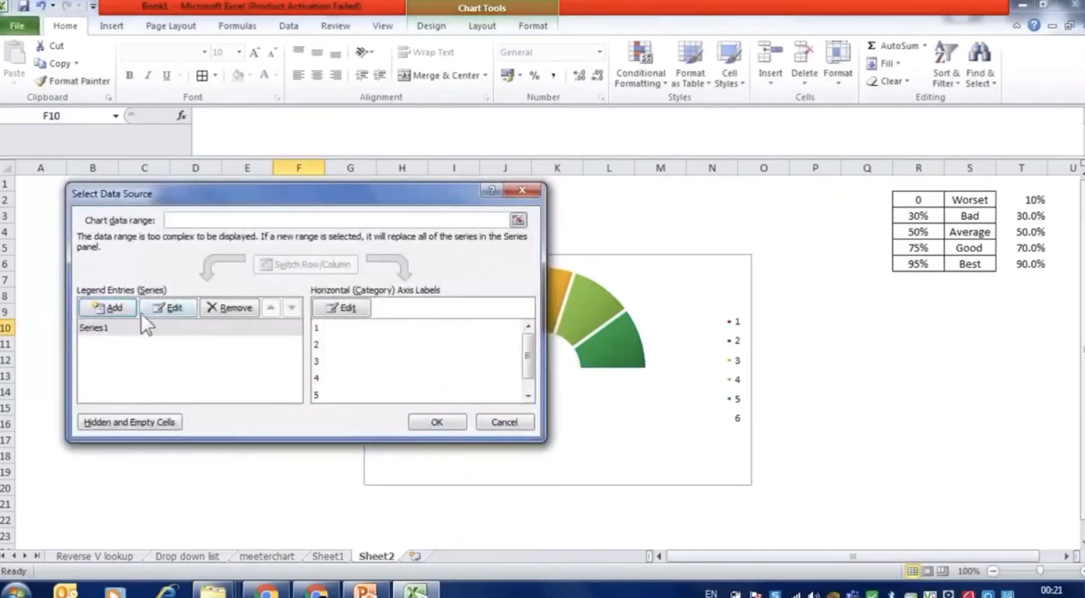
pyautogui.click(116, 307)
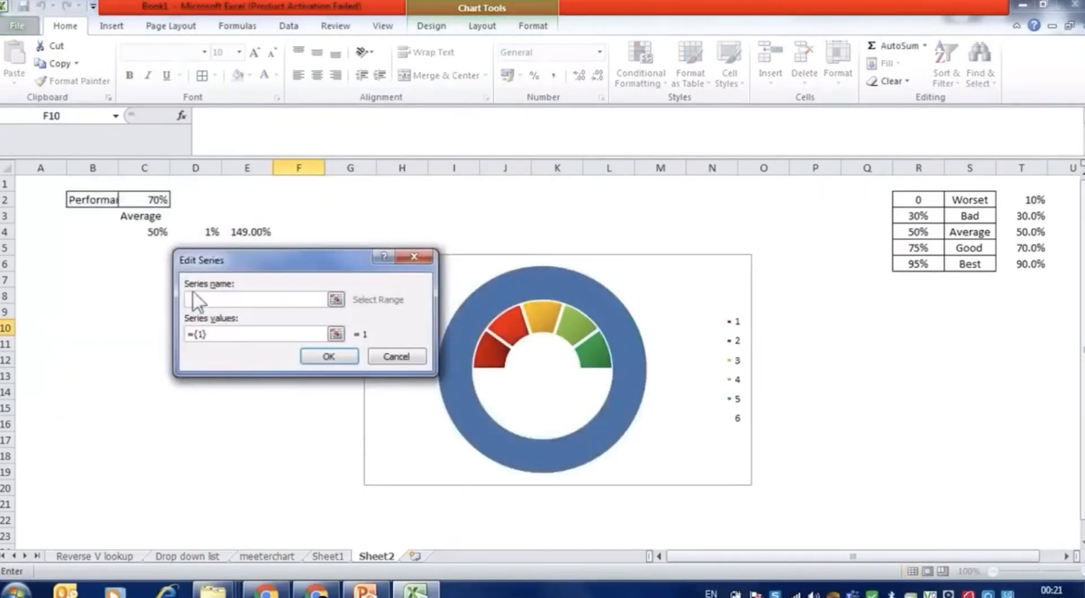
pyautogui.moveTo(218, 332); pyautogui.dragTo(169, 332)
pyautogui.press('BackSpace')
pyautogui.moveTo(150, 232); pyautogui.dragTo(267, 231)
pyautogui.press('Return')
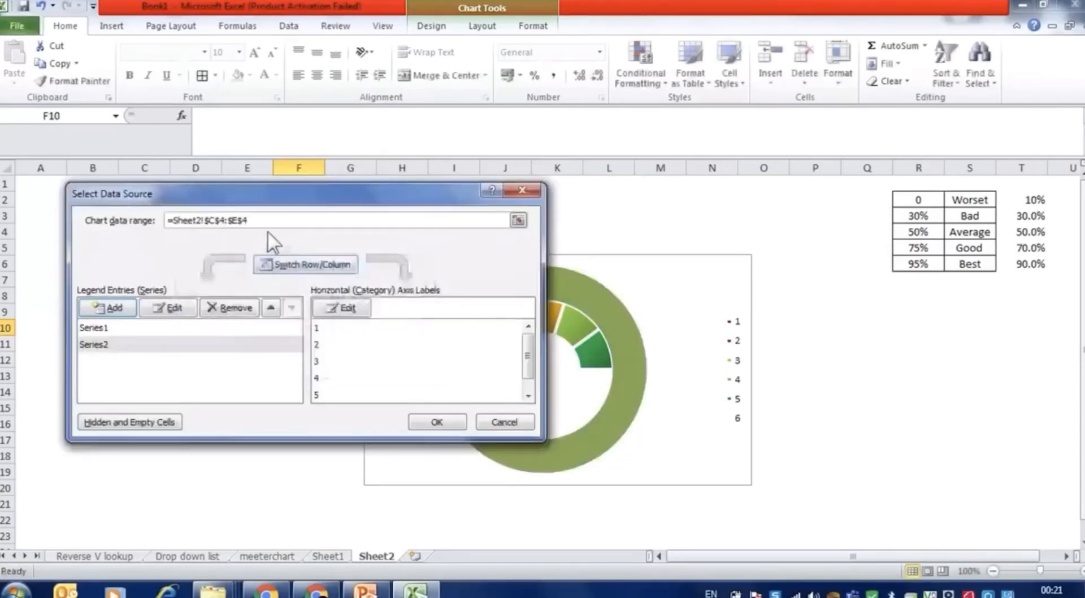
pyautogui.click(449, 422)
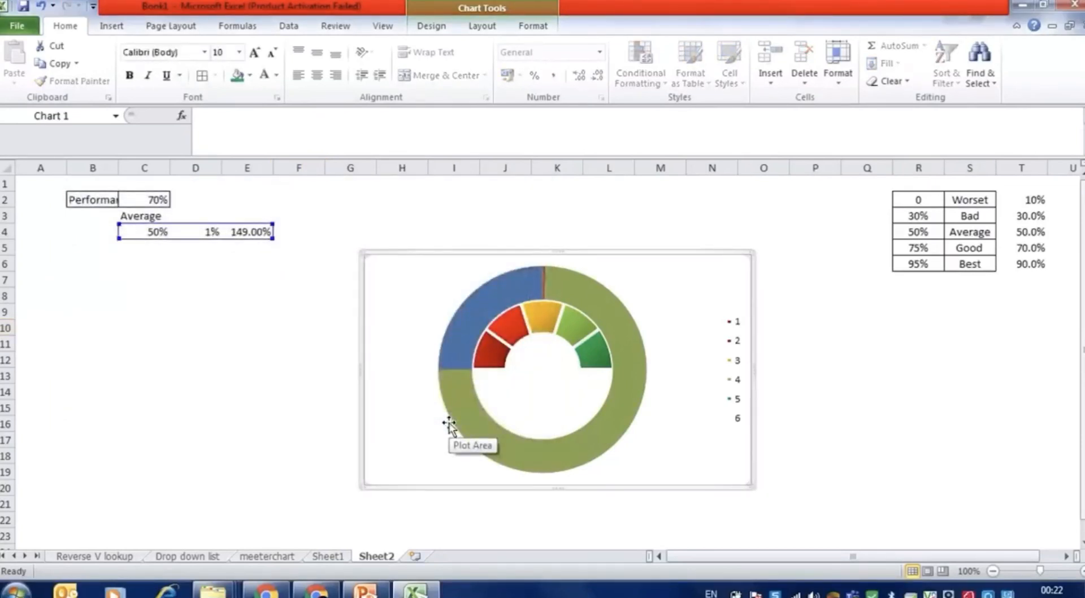
# Change the chart type of the new outer series to a standard 2-D pie.
pyautogui.rightClick(528, 293)
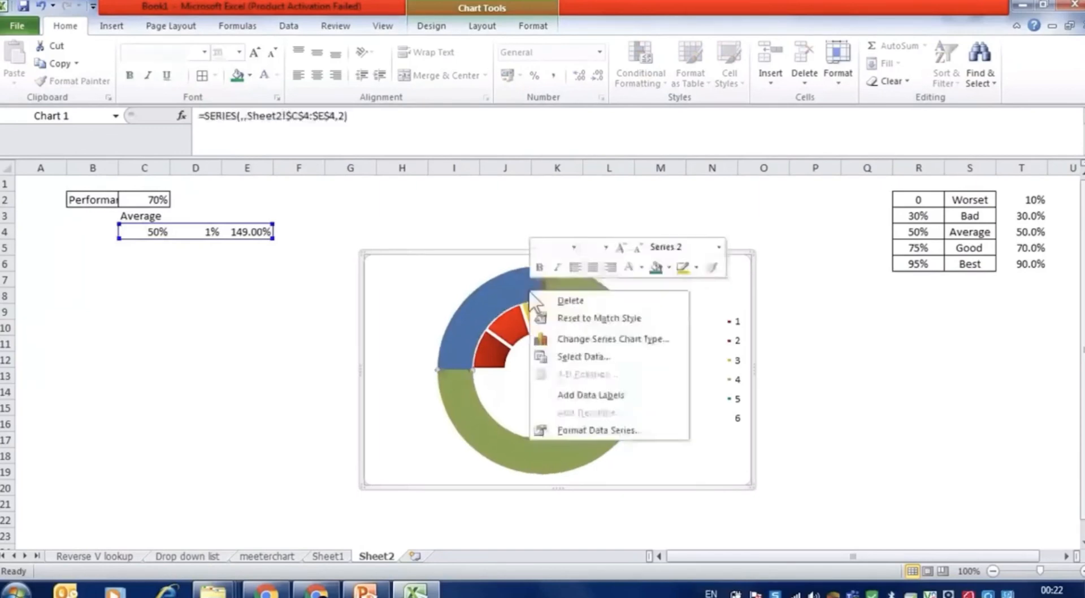
pyautogui.click(565, 339)
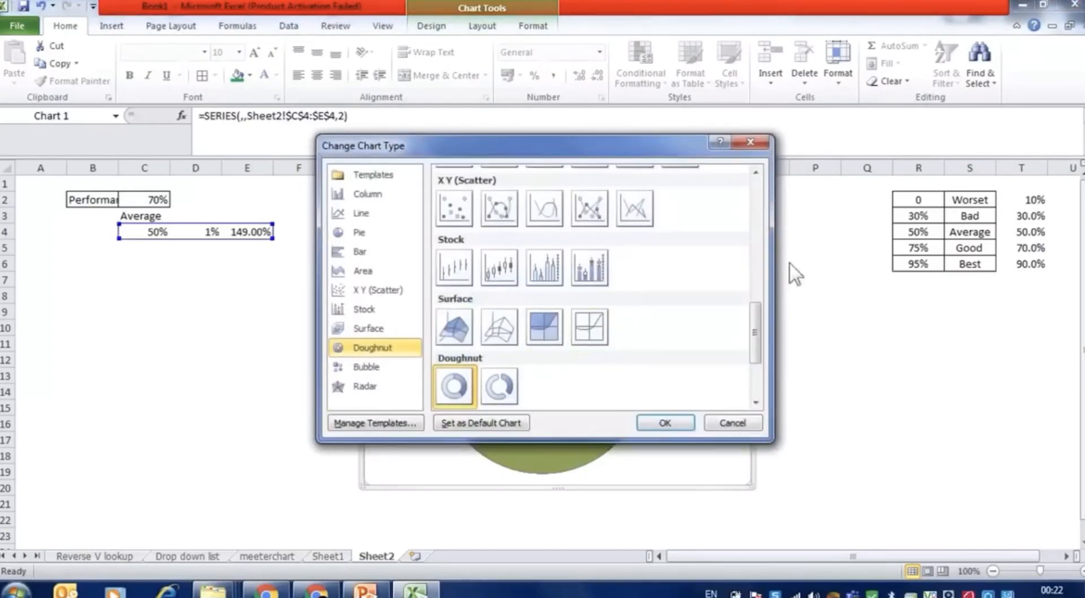
pyautogui.click(368, 232)
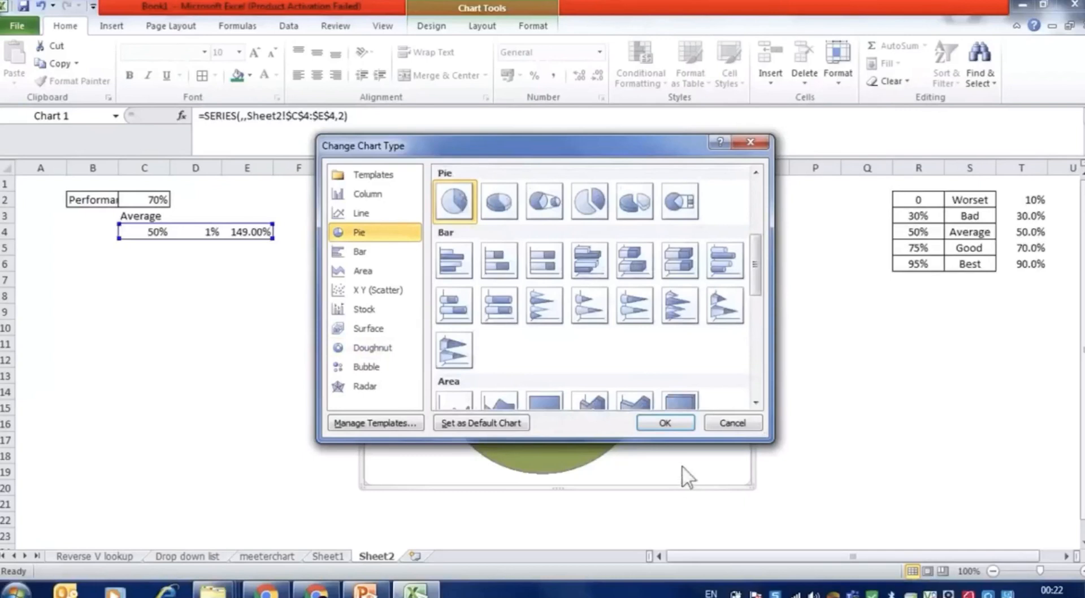
pyautogui.click(676, 421)
# Set the pie series' angle of first slice to 270 and plot it on the secondary axis.
pyautogui.moveTo(541, 356)
pyautogui.click(544, 361)
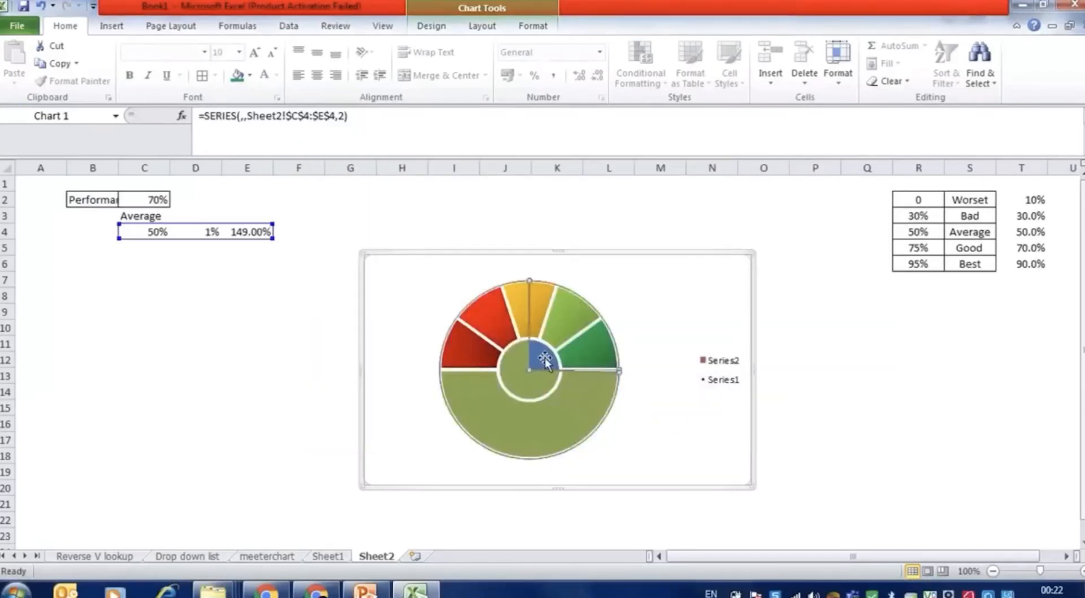
pyautogui.rightClick(544, 361)
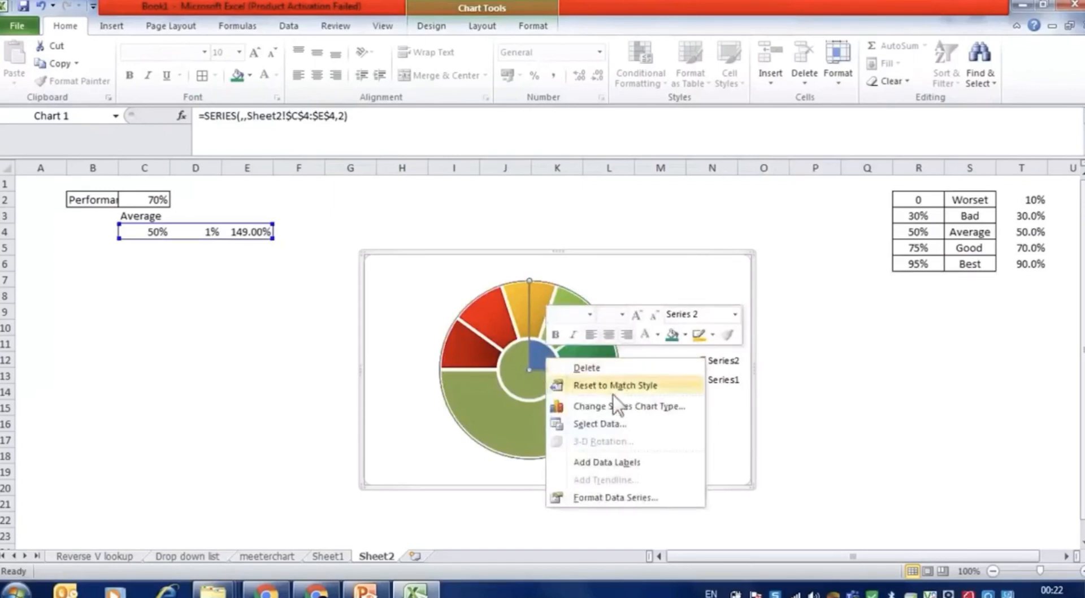
pyautogui.click(622, 499)
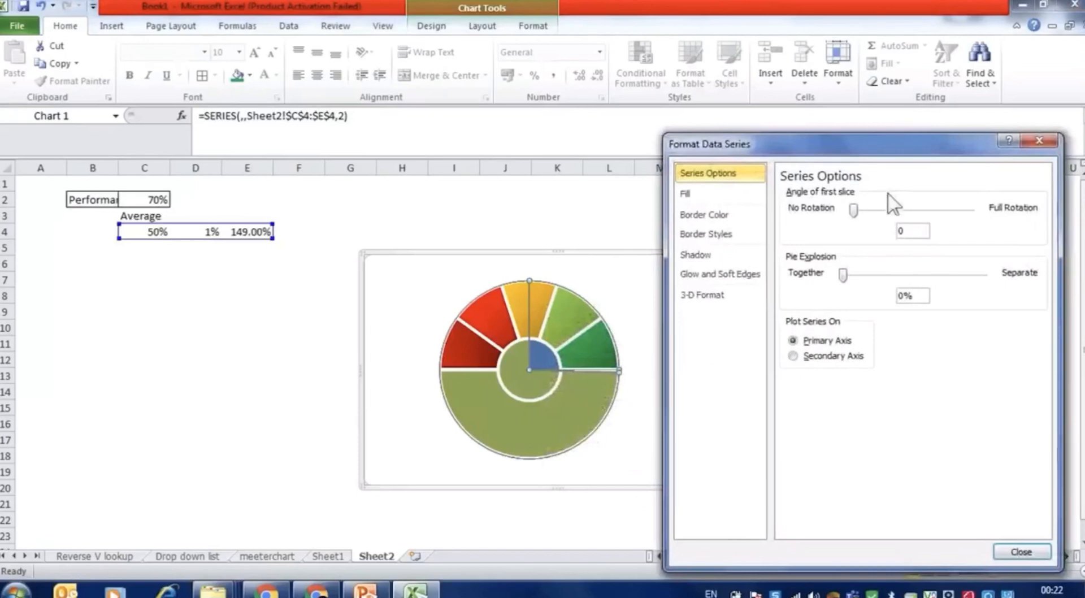
pyautogui.moveTo(912, 229); pyautogui.dragTo(887, 233)
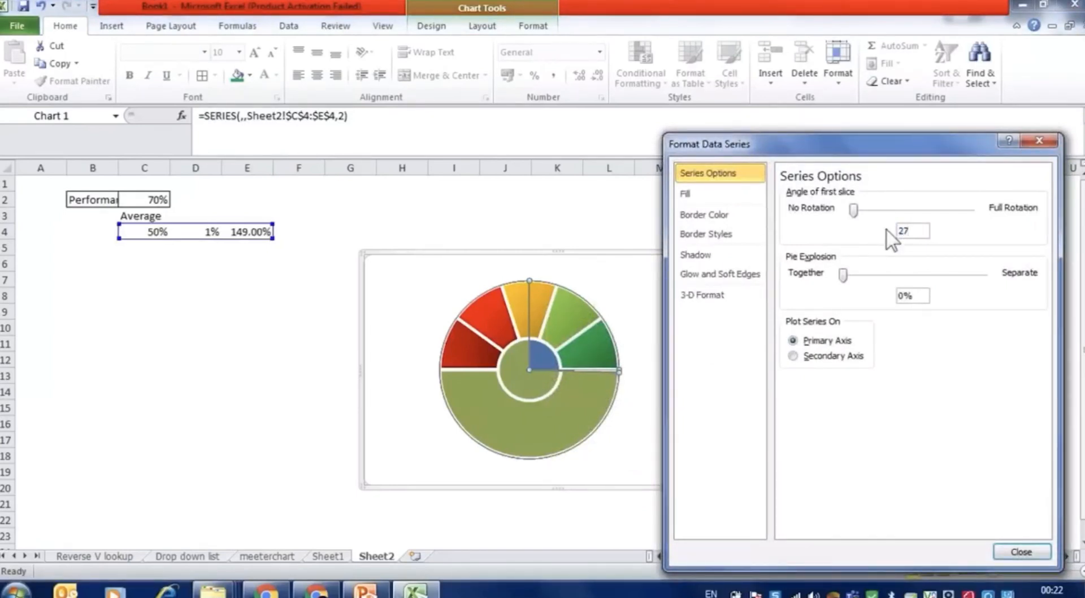
pyautogui.click(794, 356)
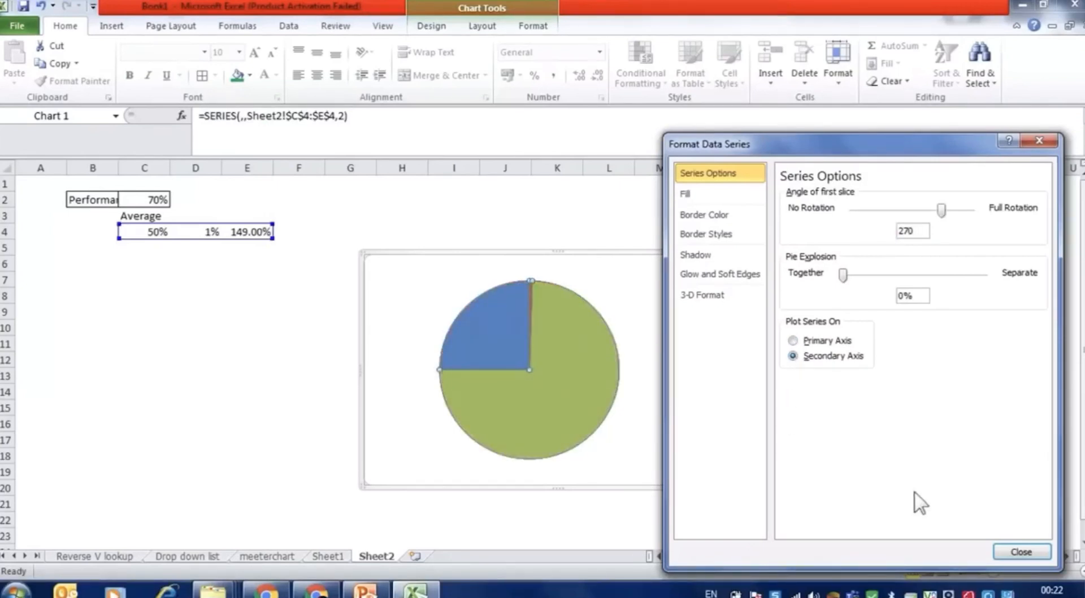
pyautogui.click(1014, 554)
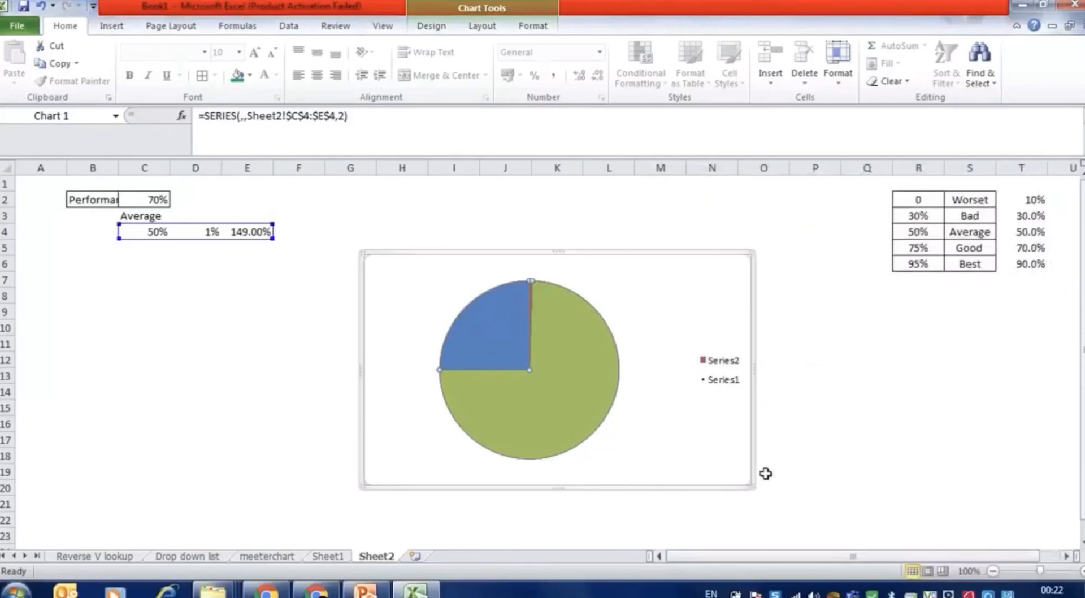
# Set the blue first slice of the pie series to no fill.
pyautogui.rightClick(486, 333)
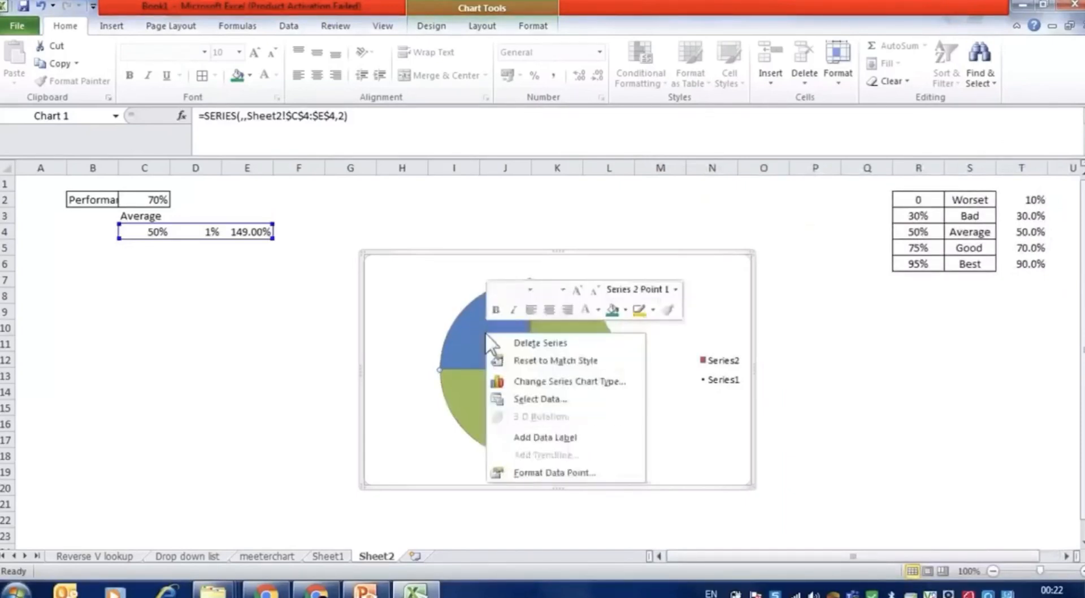
pyautogui.click(555, 469)
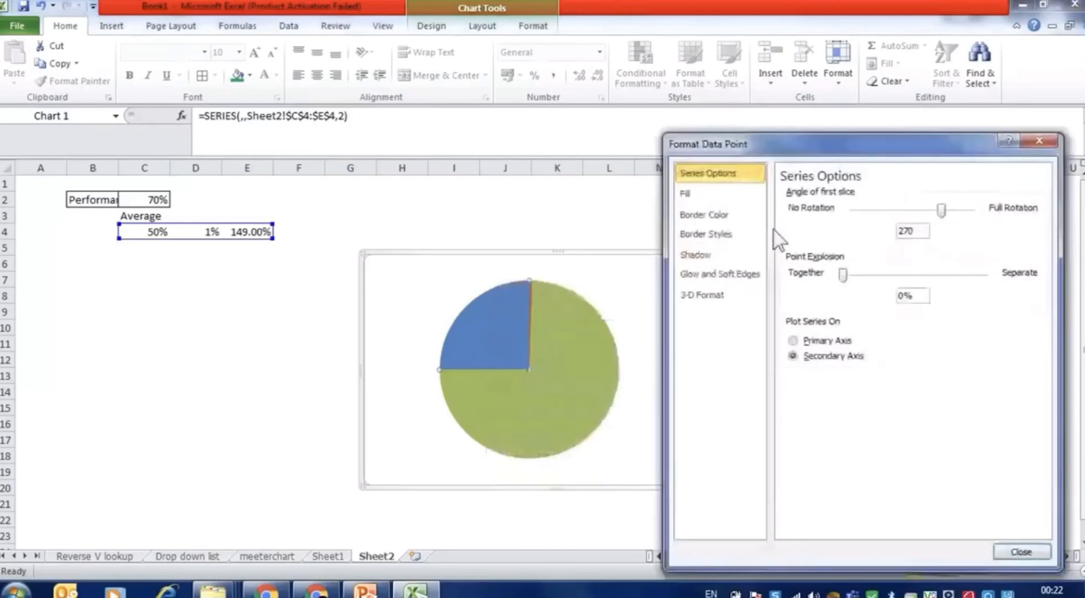
pyautogui.click(717, 194)
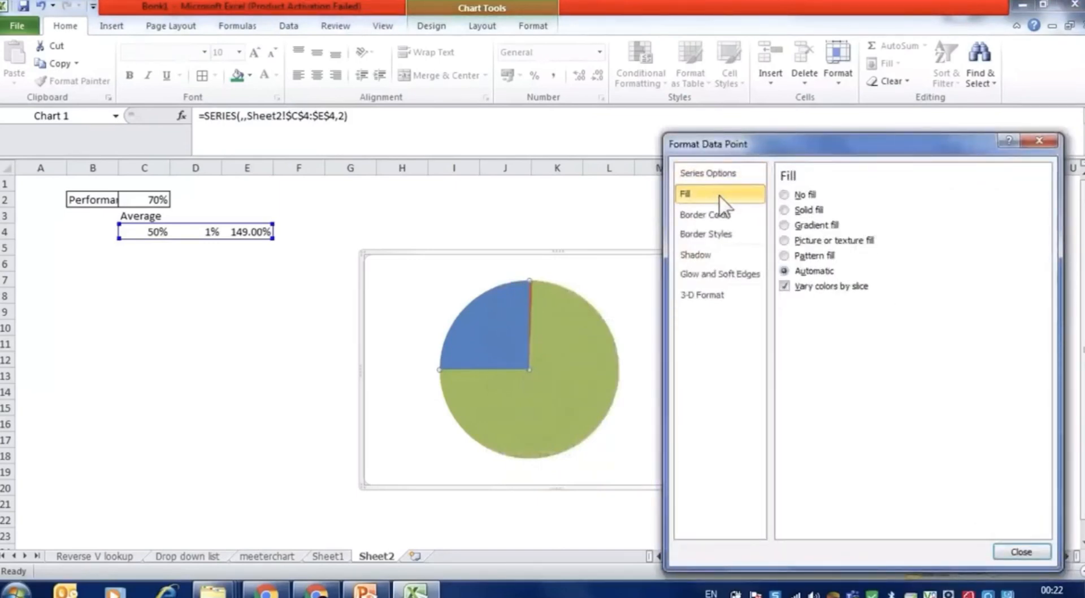
pyautogui.click(784, 194)
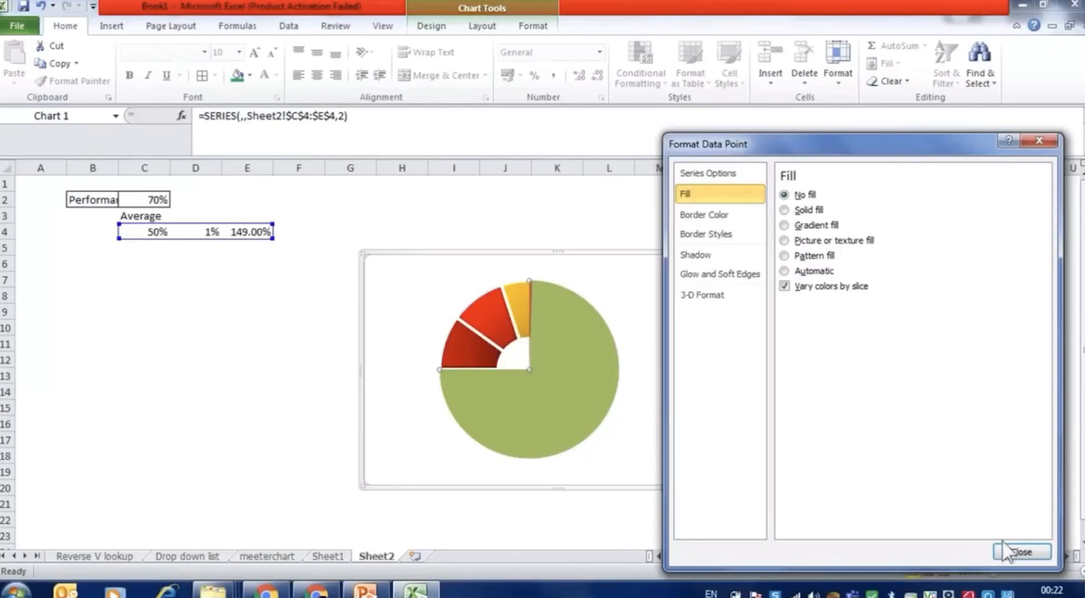
pyautogui.click(1021, 552)
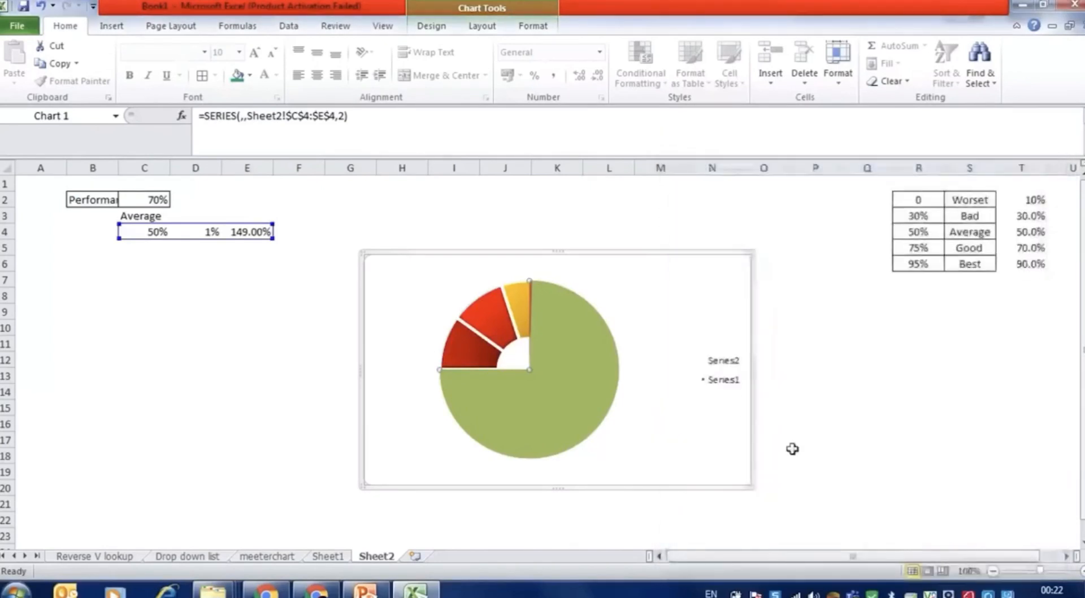
# Set the large green slice of the pie series to no fill.
pyautogui.rightClick(579, 338)
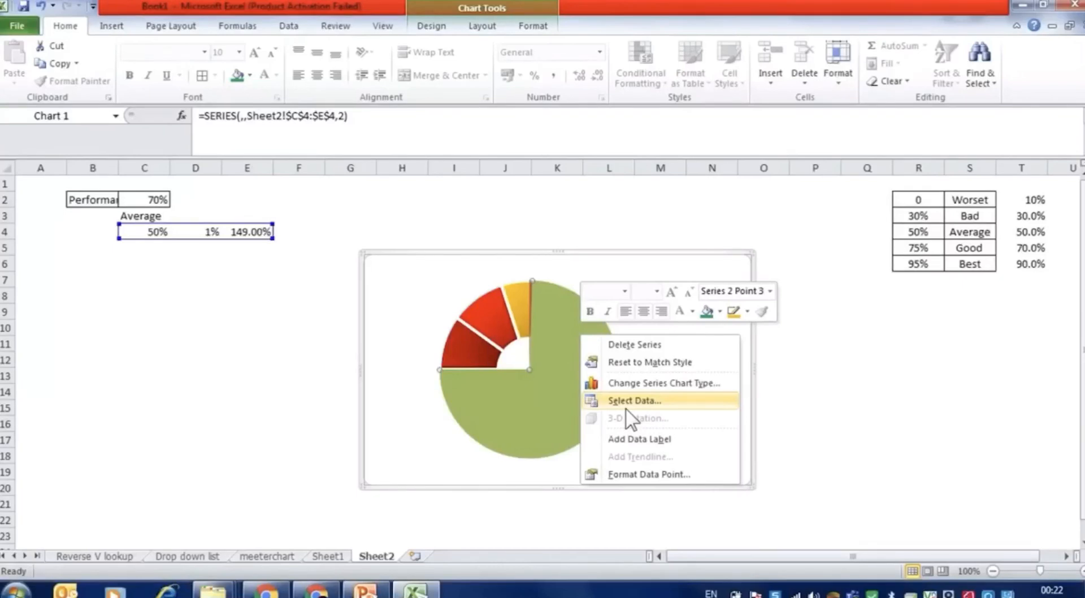
pyautogui.click(641, 474)
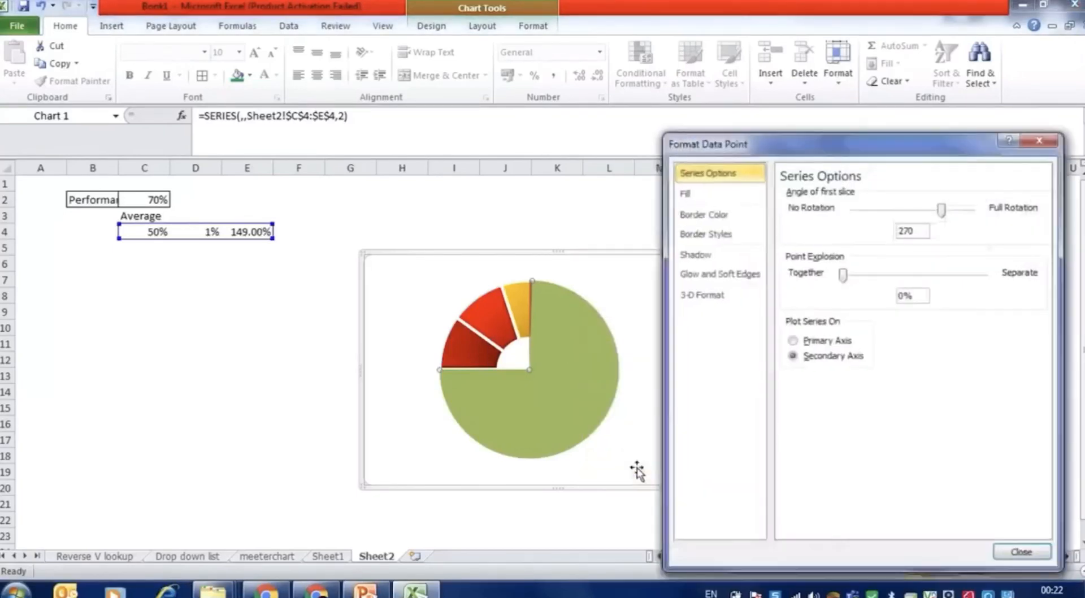
pyautogui.click(713, 198)
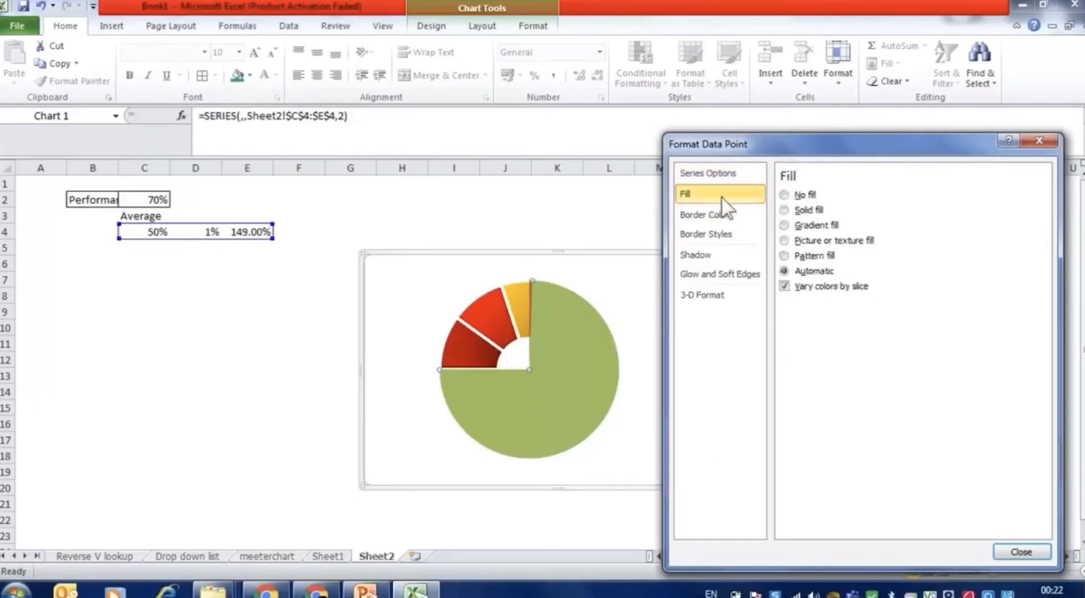
pyautogui.click(789, 195)
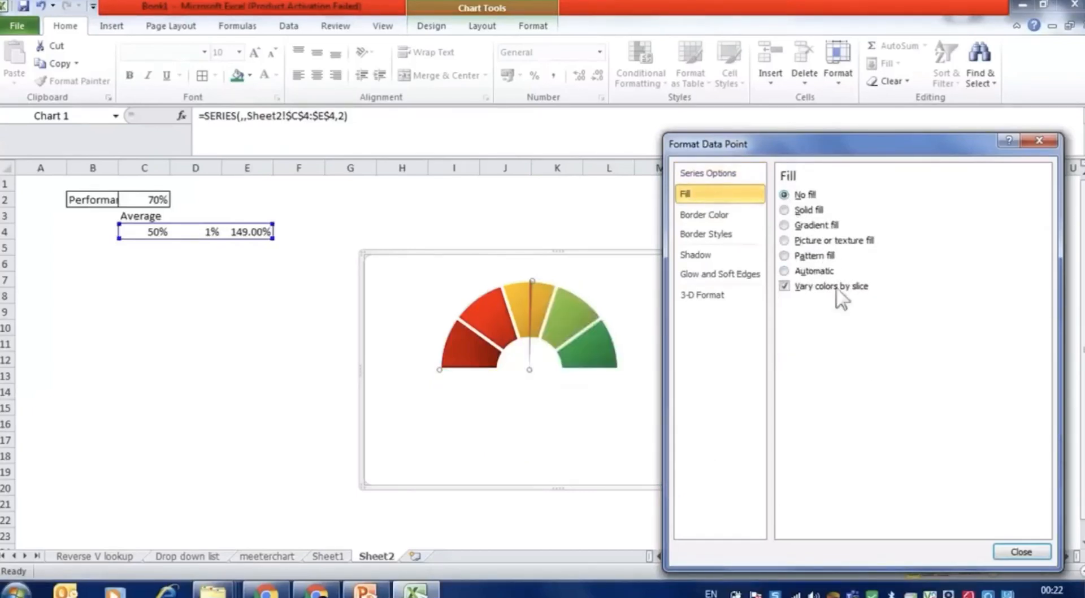
pyautogui.click(1020, 552)
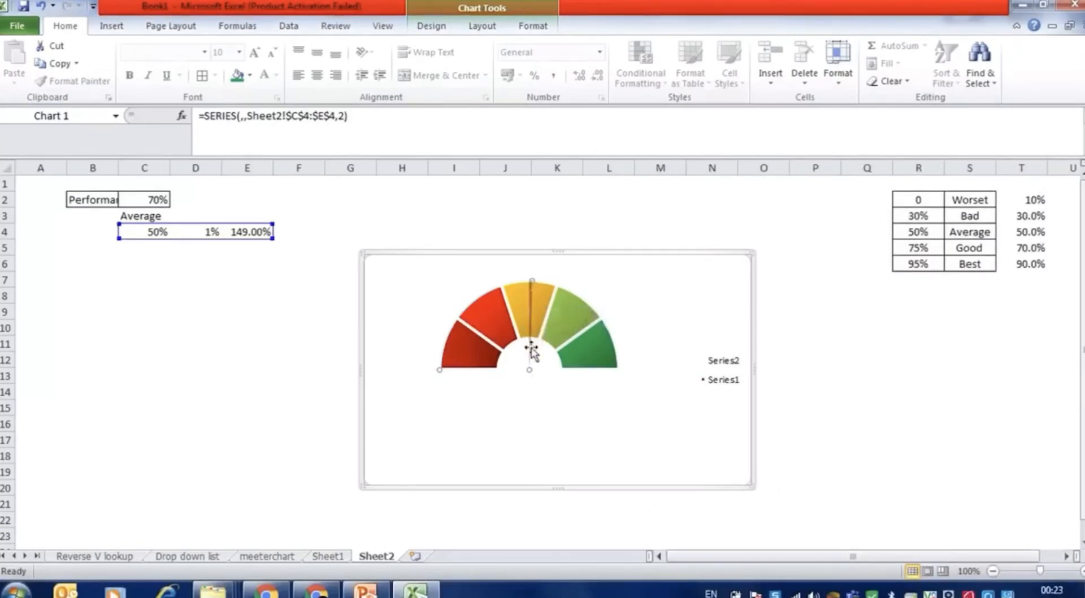
# Fill the thin needle slice of the pie series with black.
pyautogui.click(531, 287)
pyautogui.click(537, 28)
pyautogui.click(513, 46)
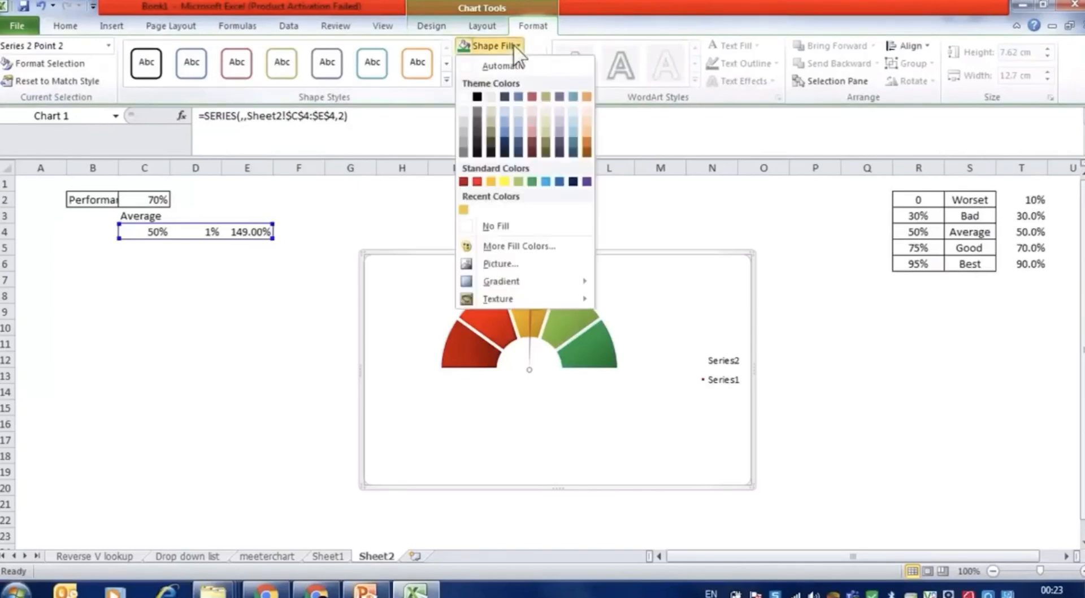
pyautogui.click(477, 97)
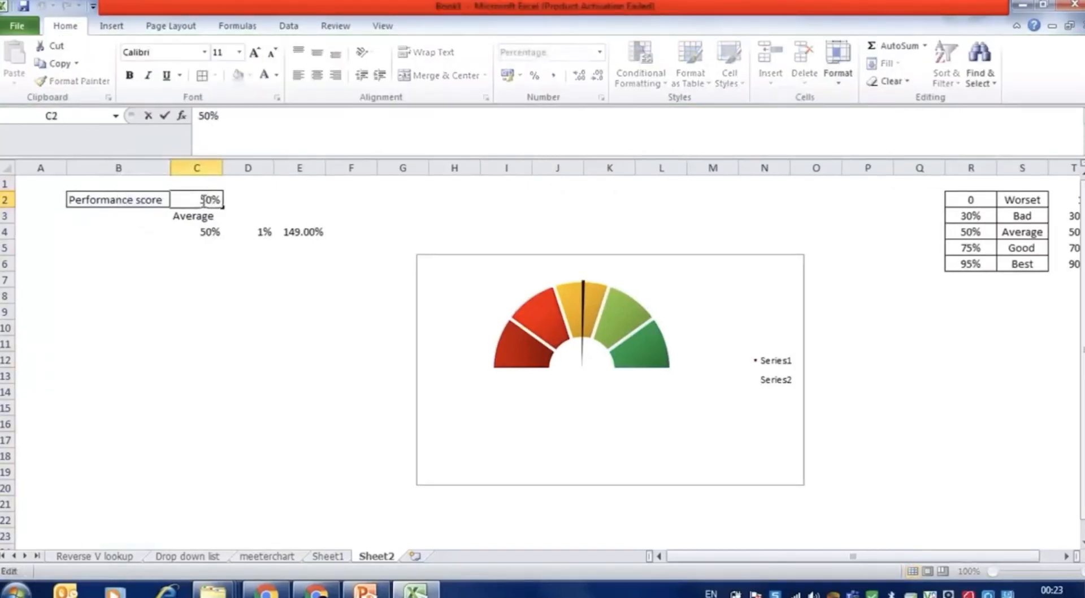
# Set the performance score in cell C2 to 10% to test the needle.
pyautogui.doubleClick(209, 200)
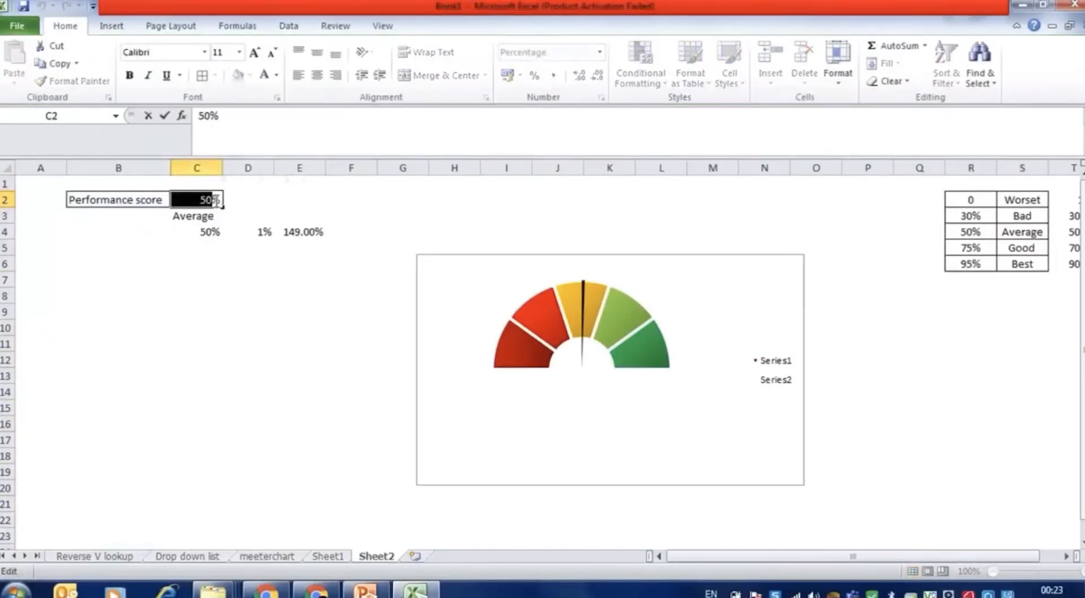
pyautogui.write('10')
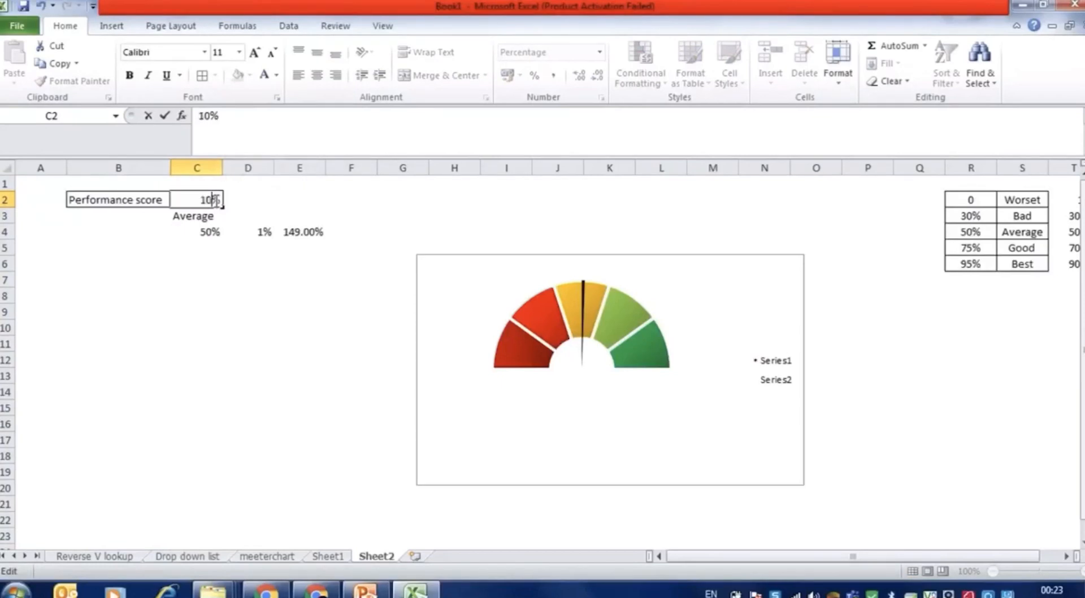
pyautogui.press('Return')
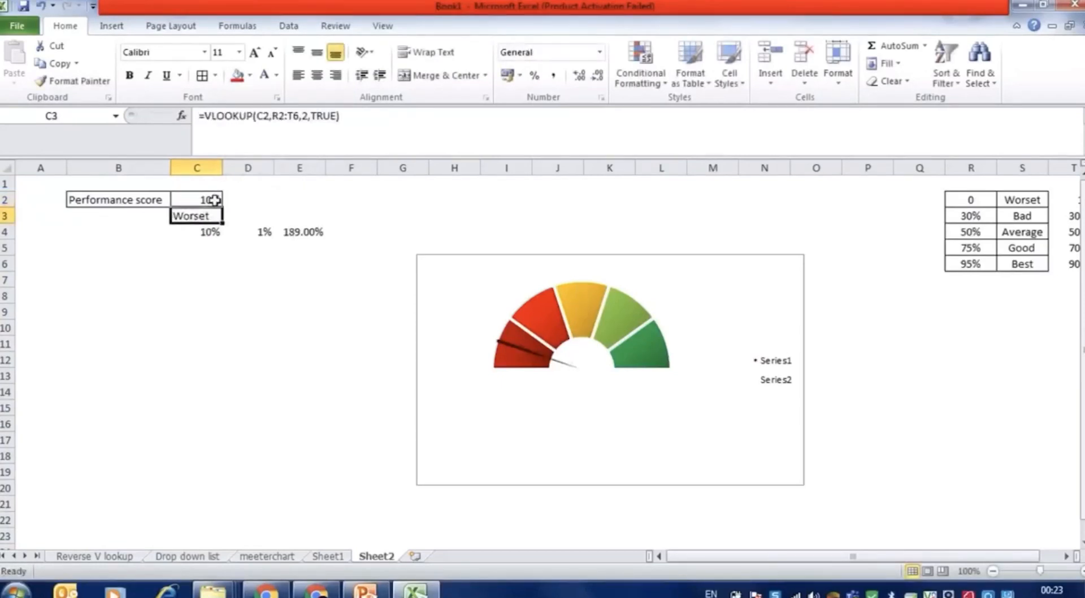
# Set the performance score in cell C2 to 30%.
pyautogui.doubleClick(202, 201)
pyautogui.moveTo(201, 201); pyautogui.dragTo(215, 200)
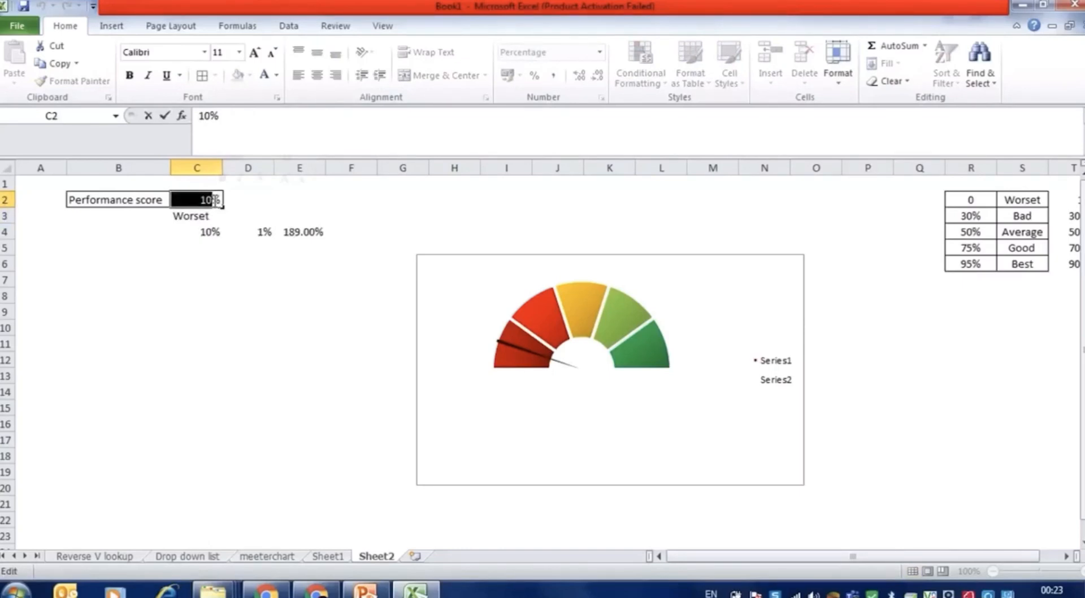
pyautogui.write('30')
pyautogui.press('Return')
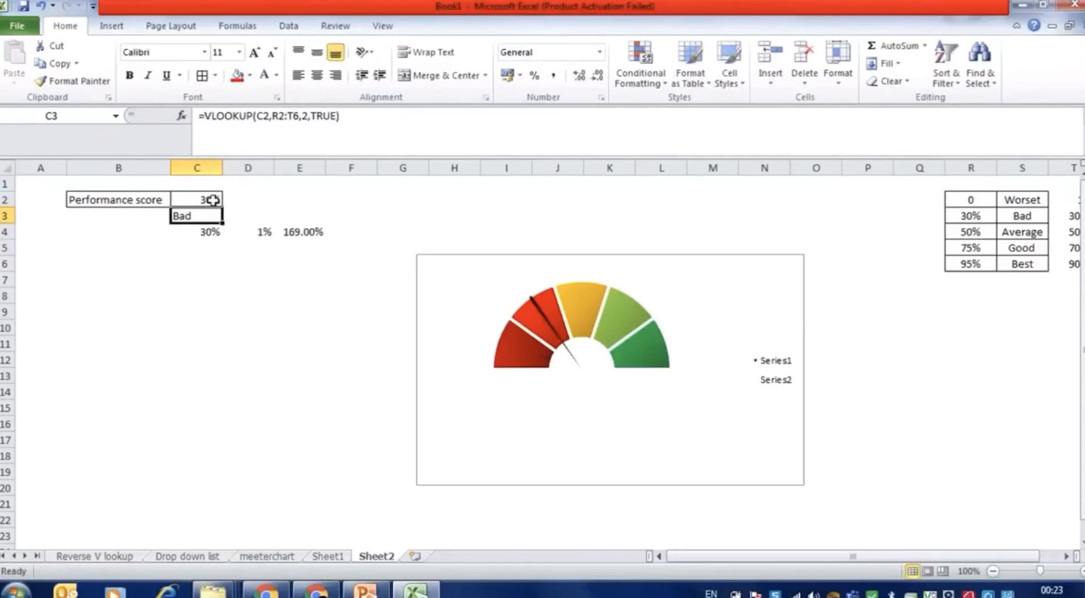
pyautogui.click(391, 217)
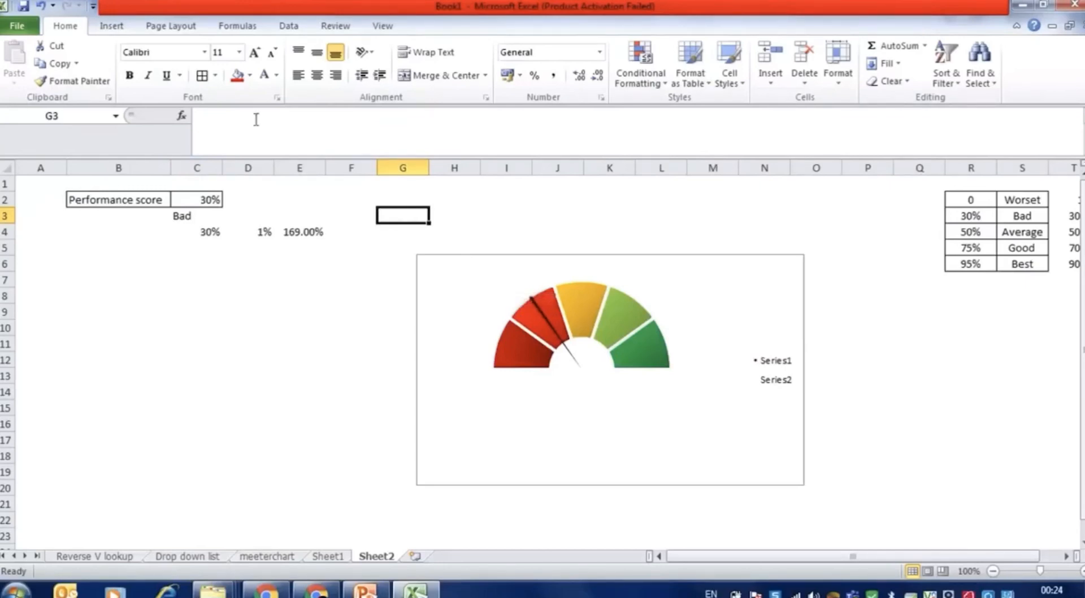
# Draw a block arc about 8.5 cm wide and 8.4 cm high over the gauge chart.
pyautogui.click(113, 26)
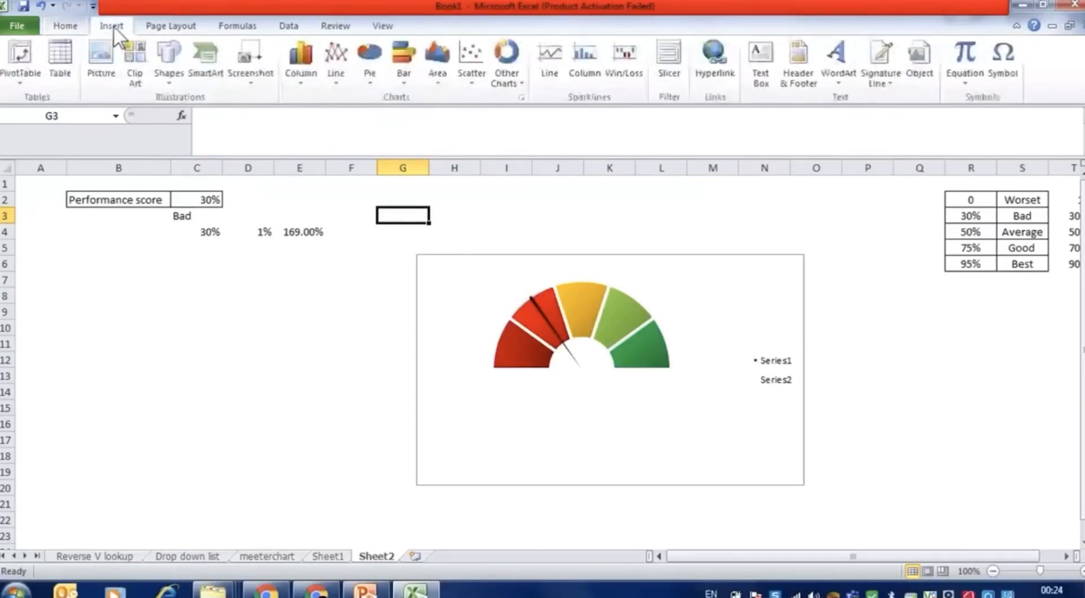
pyautogui.click(168, 61)
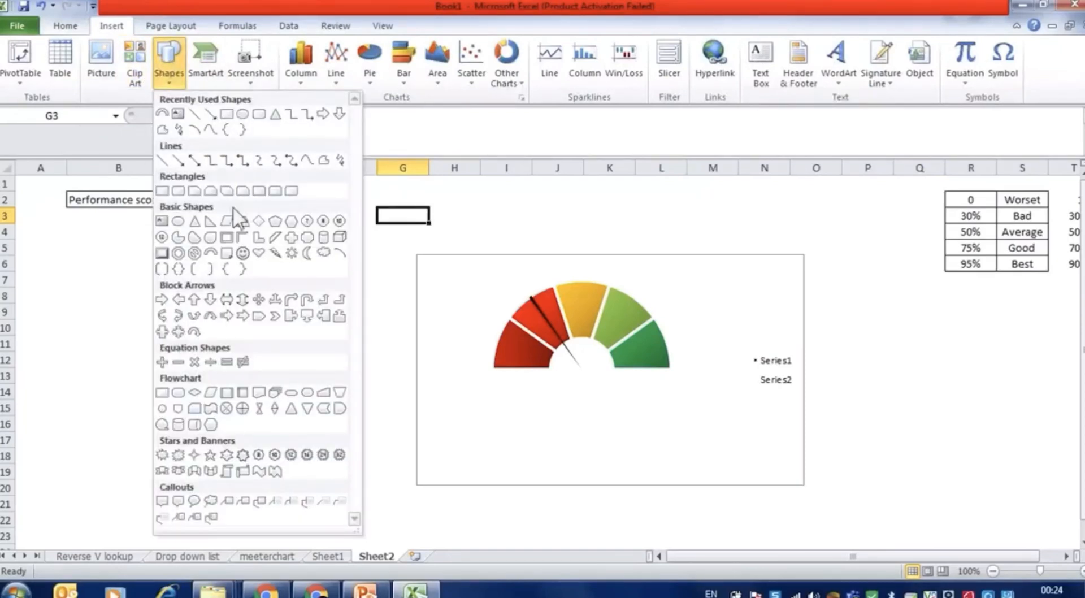
pyautogui.click(212, 248)
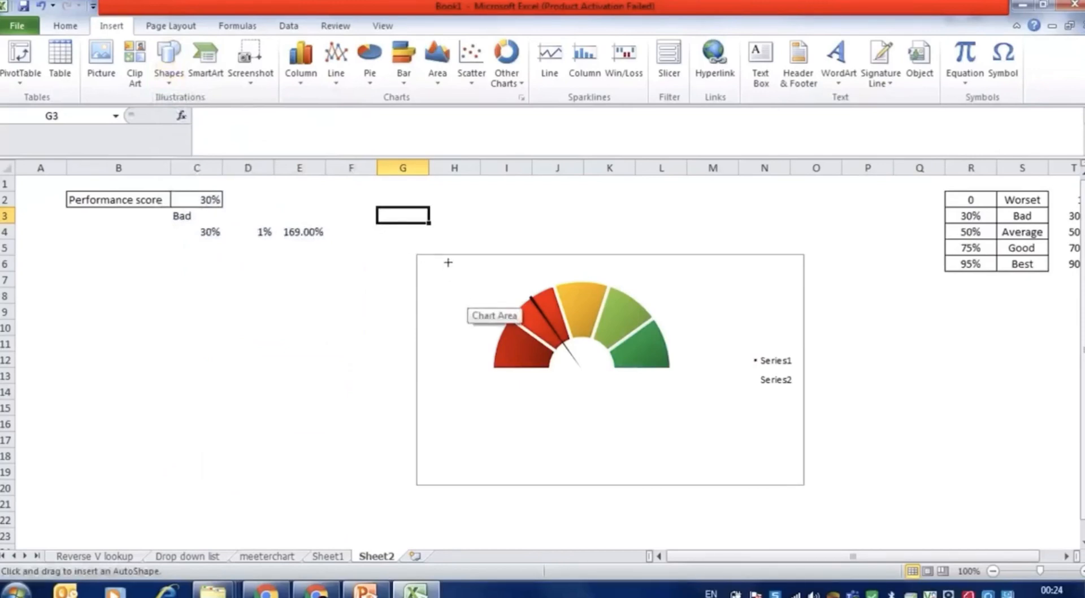
pyautogui.moveTo(472, 231); pyautogui.dragTo(731, 487)
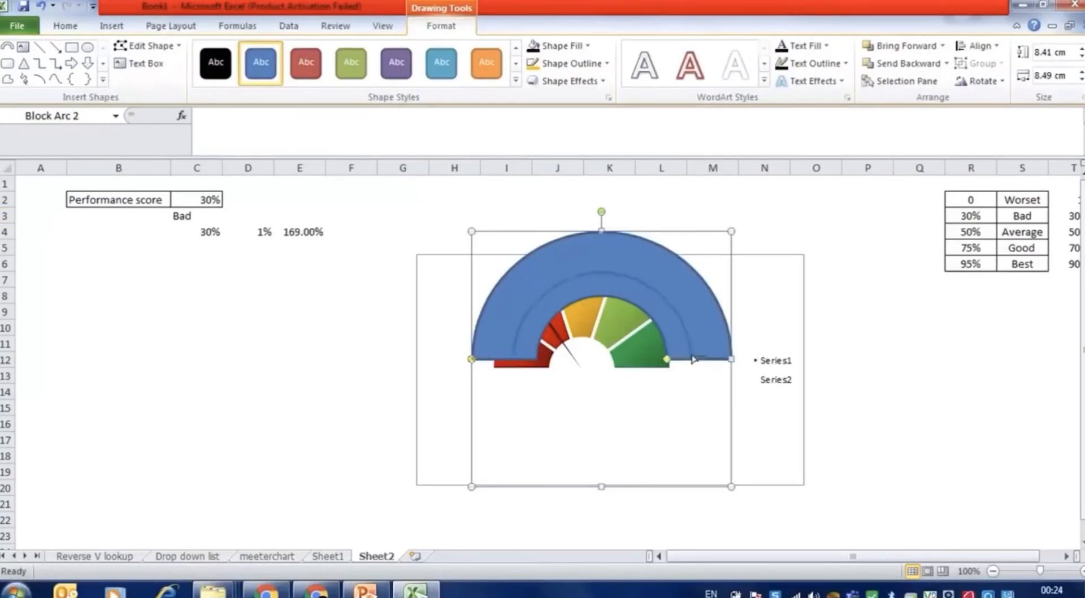
# Thin the block arc, fit it concentrically around the coloured gauge, and adjust its size to 8.36 cm high by 8.44 cm wide.
pyautogui.moveTo(693, 360); pyautogui.dragTo(698, 360)
pyautogui.moveTo(625, 250); pyautogui.dragTo(597, 258)
pyautogui.moveTo(686, 362); pyautogui.dragTo(672, 370)
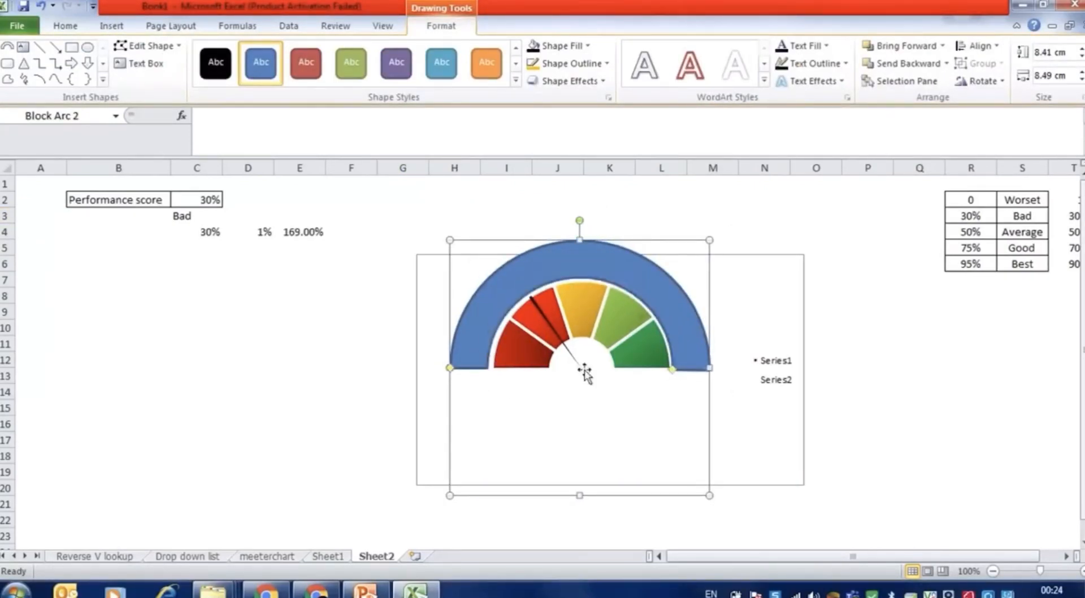
pyautogui.moveTo(681, 326); pyautogui.dragTo(682, 325)
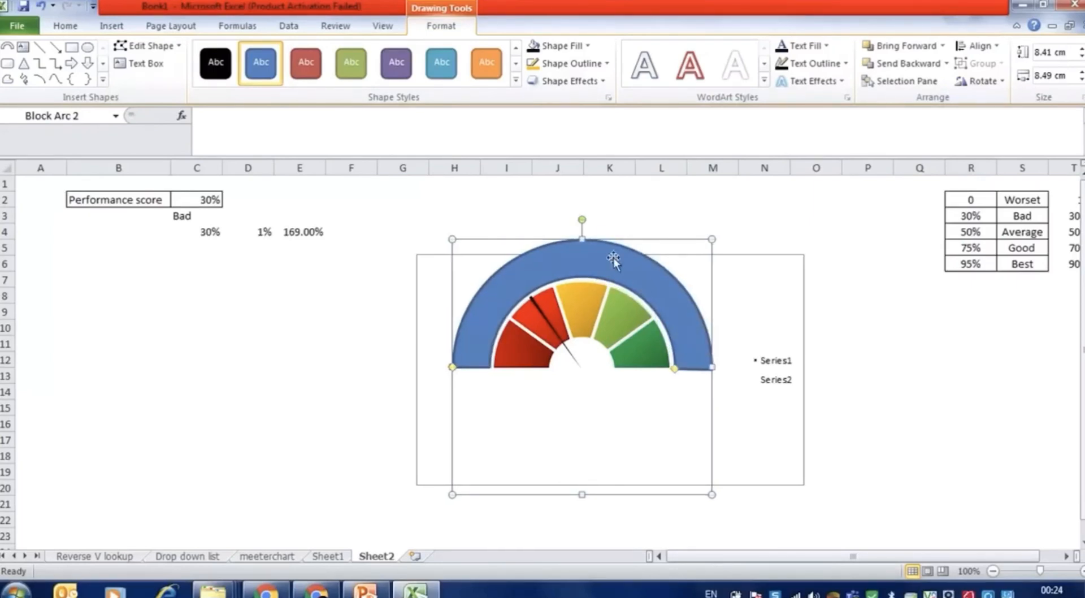
pyautogui.moveTo(582, 237); pyautogui.dragTo(582, 239)
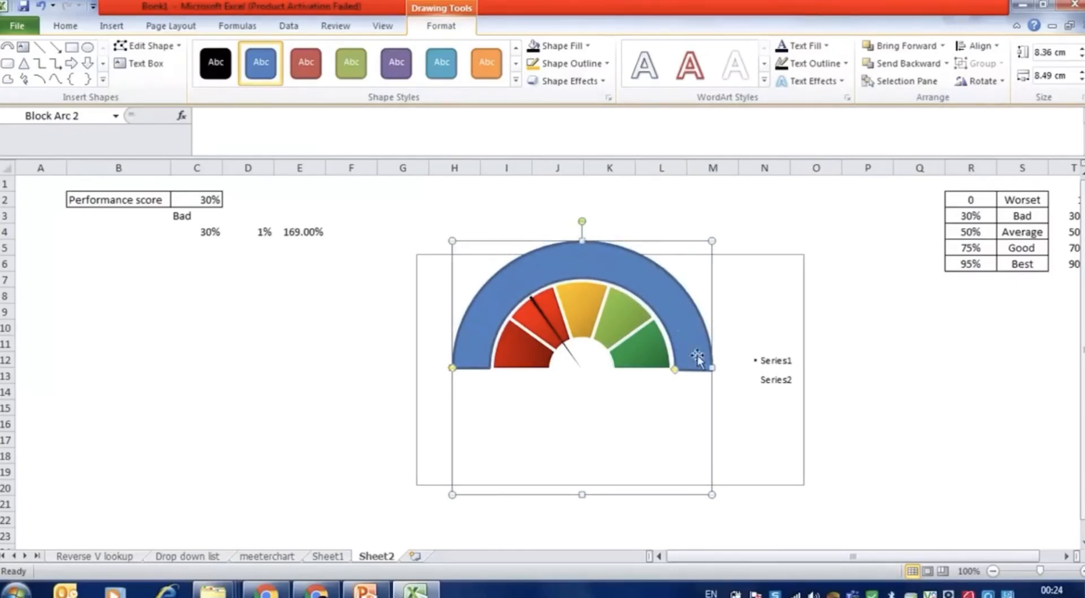
pyautogui.moveTo(709, 369); pyautogui.dragTo(708, 368)
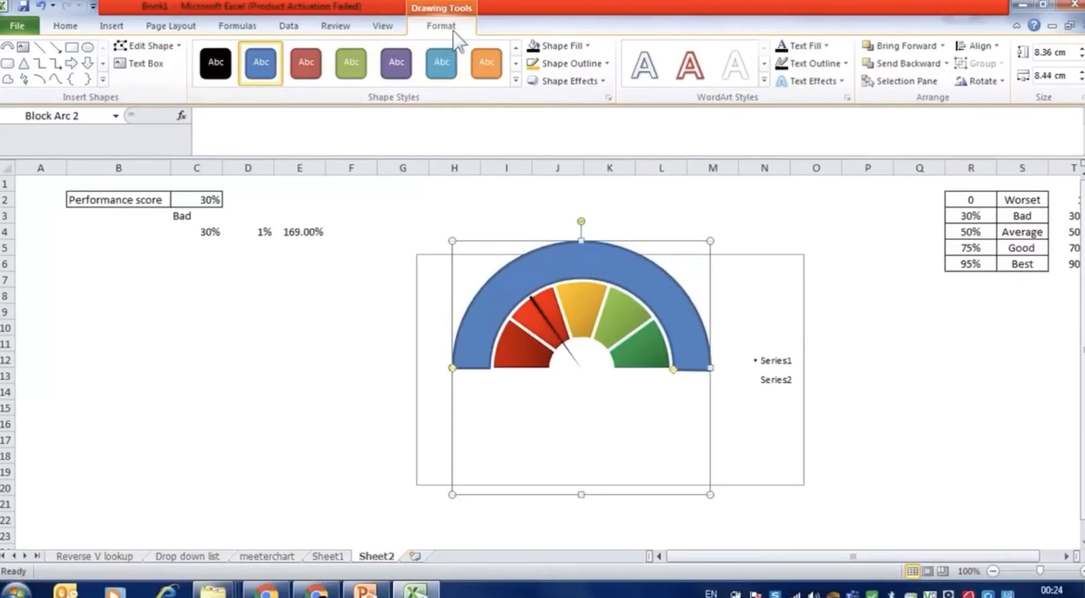
# Fill the block arc with black and remove its outline.
pyautogui.click(559, 46)
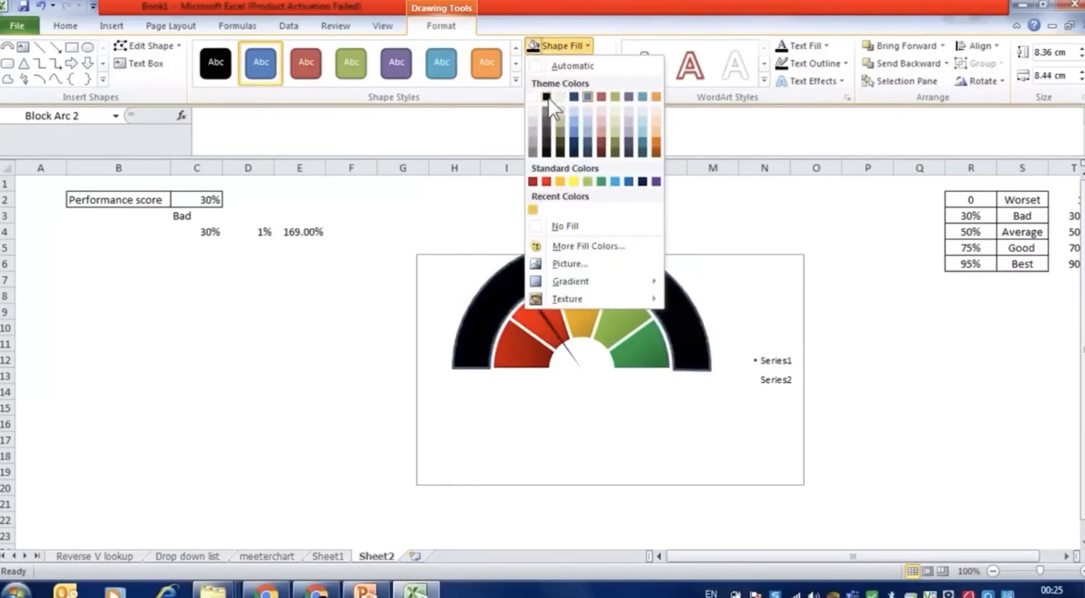
pyautogui.click(547, 97)
pyautogui.click(553, 63)
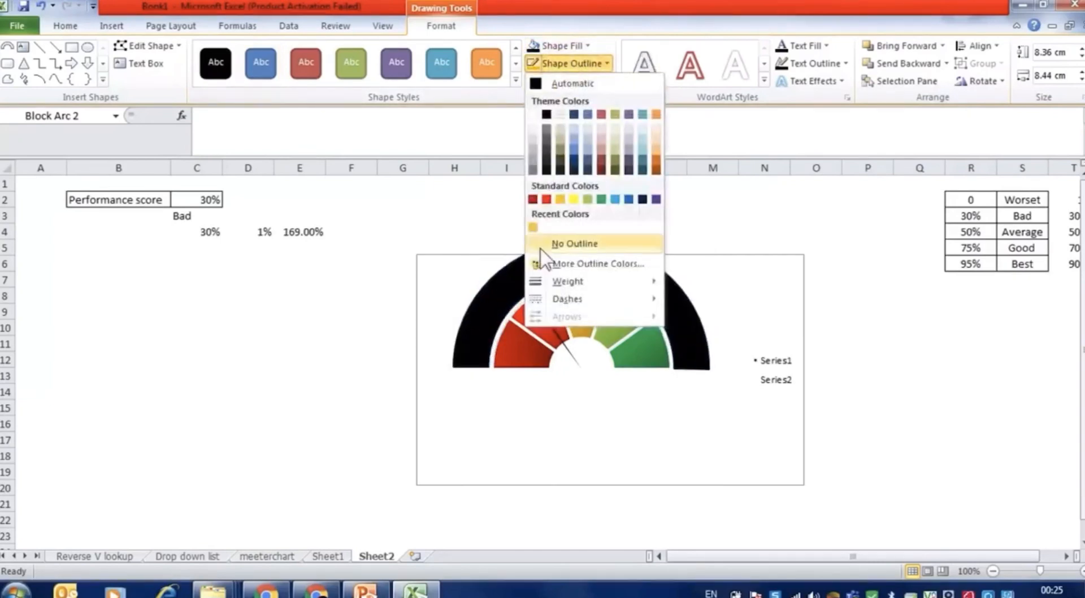
pyautogui.click(565, 244)
# Apply a glossy preset shape effect to the black block arc.
pyautogui.click(599, 81)
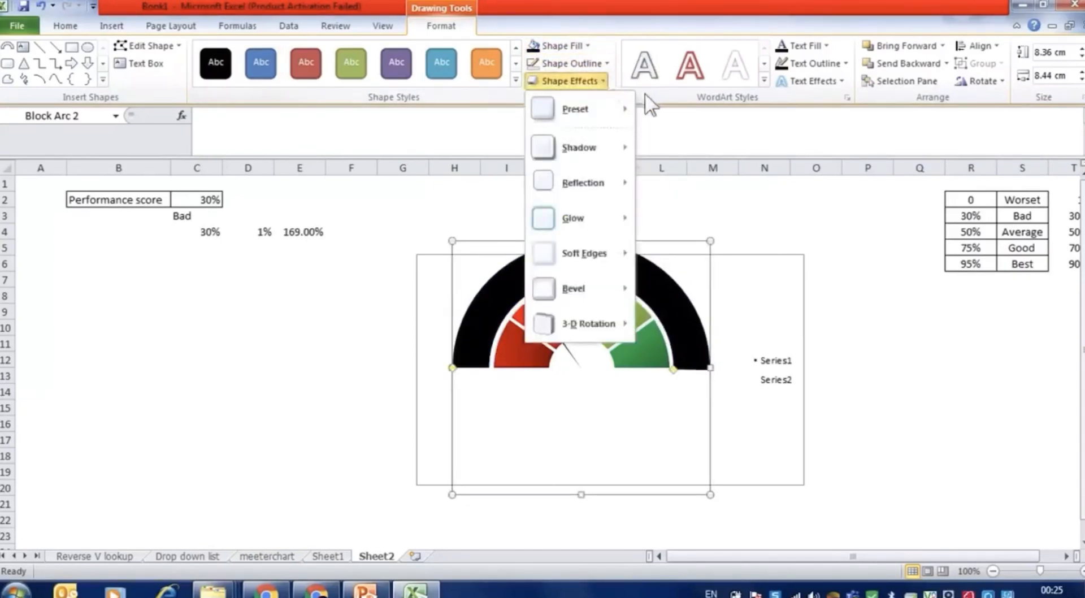
pyautogui.moveTo(598, 114)
pyautogui.click(756, 193)
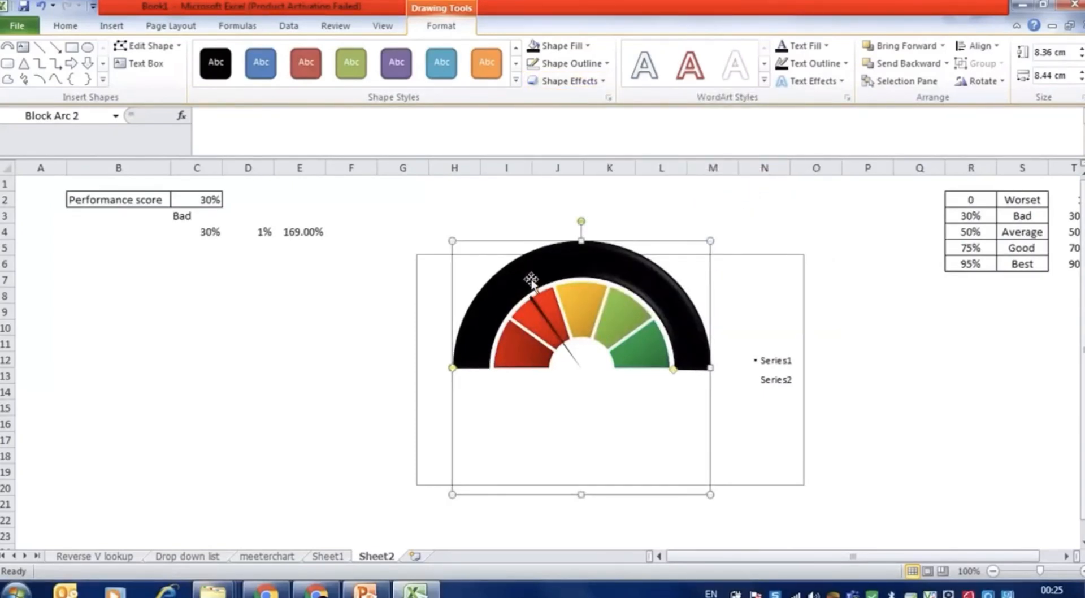
# Add a text box reading "Worst", about 1.9 by 0.7 cm, and place it rotated along the left end of the black arc.
pyautogui.click(112, 26)
pyautogui.click(760, 64)
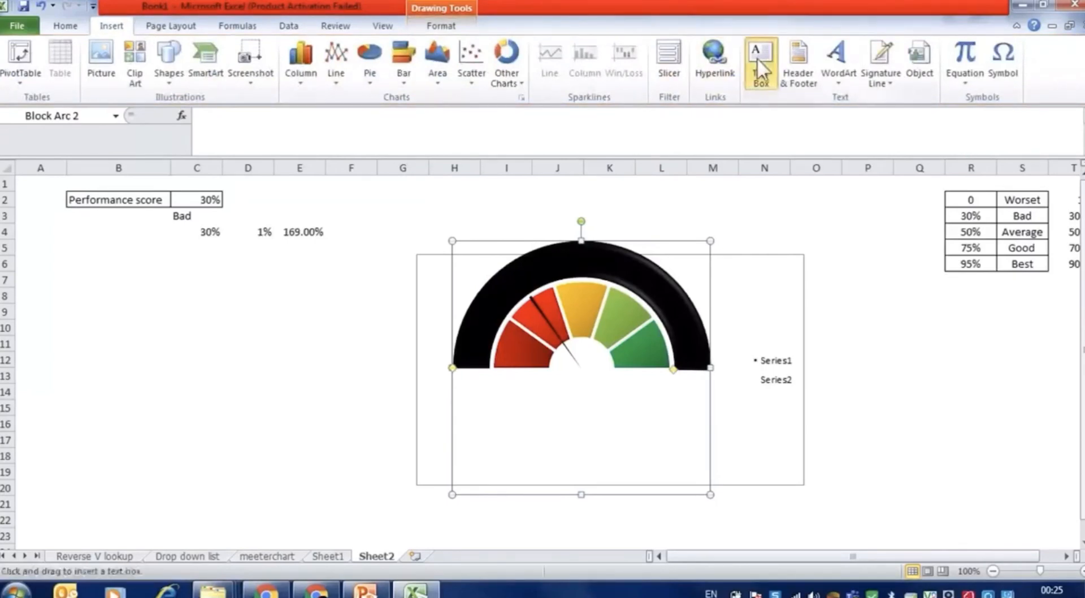
pyautogui.moveTo(291, 333); pyautogui.dragTo(349, 354)
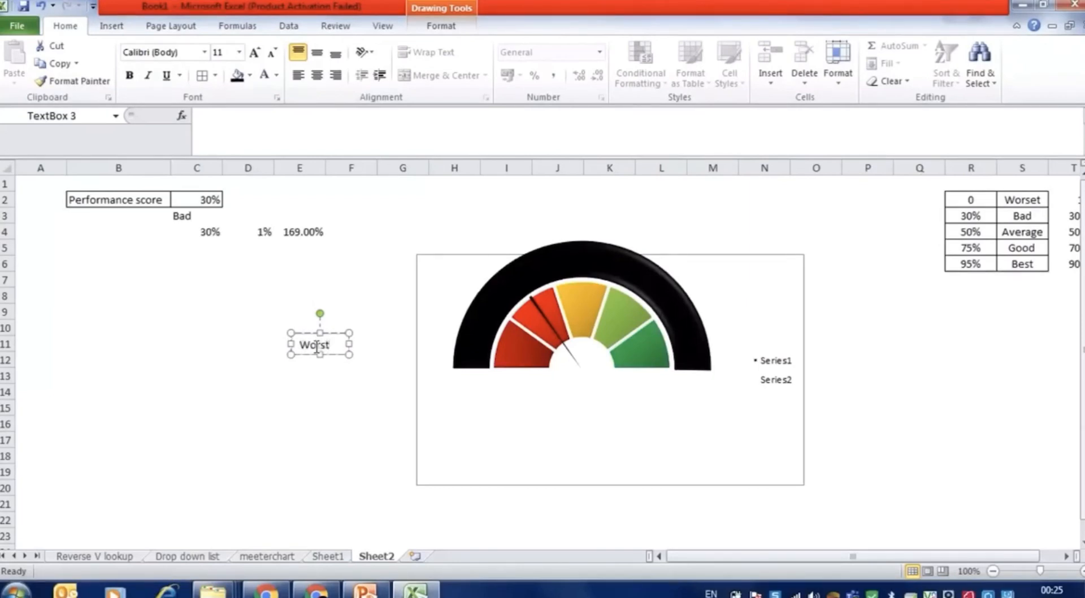
pyautogui.click(337, 378)
pyautogui.click(338, 348)
pyautogui.moveTo(343, 333); pyautogui.dragTo(462, 331)
# Remove the fill and the outline from the "Worst" text box on the black arc.
pyautogui.click(440, 26)
pyautogui.click(557, 45)
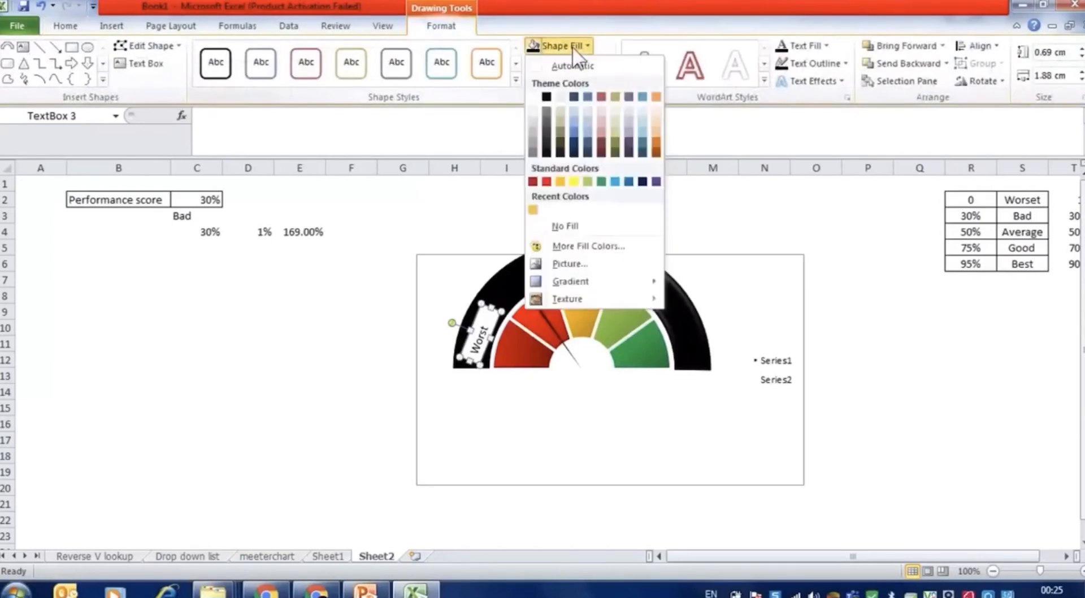
pyautogui.click(538, 225)
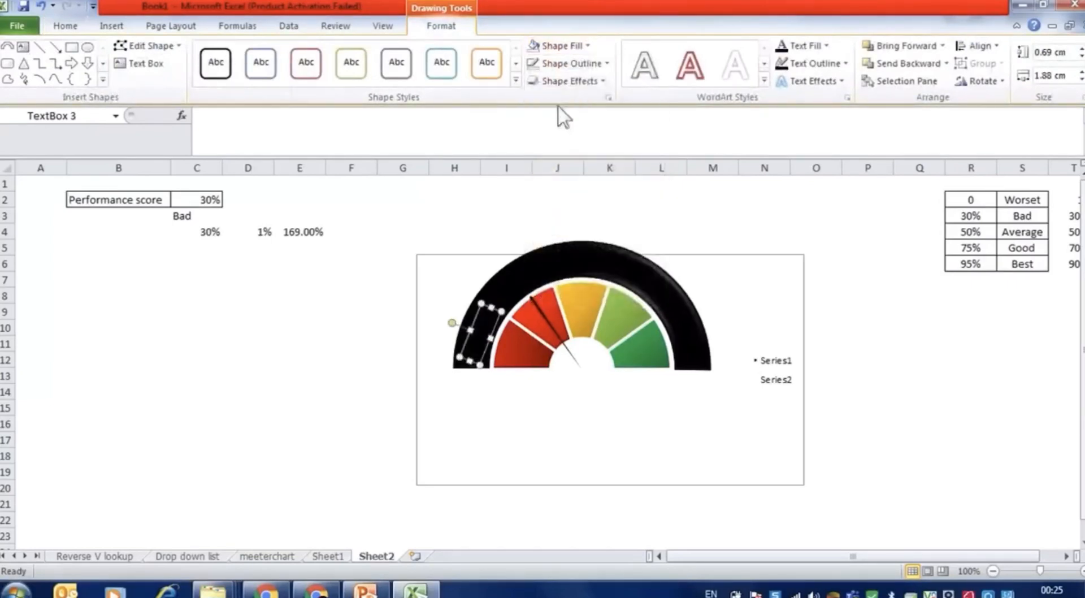
pyautogui.click(575, 63)
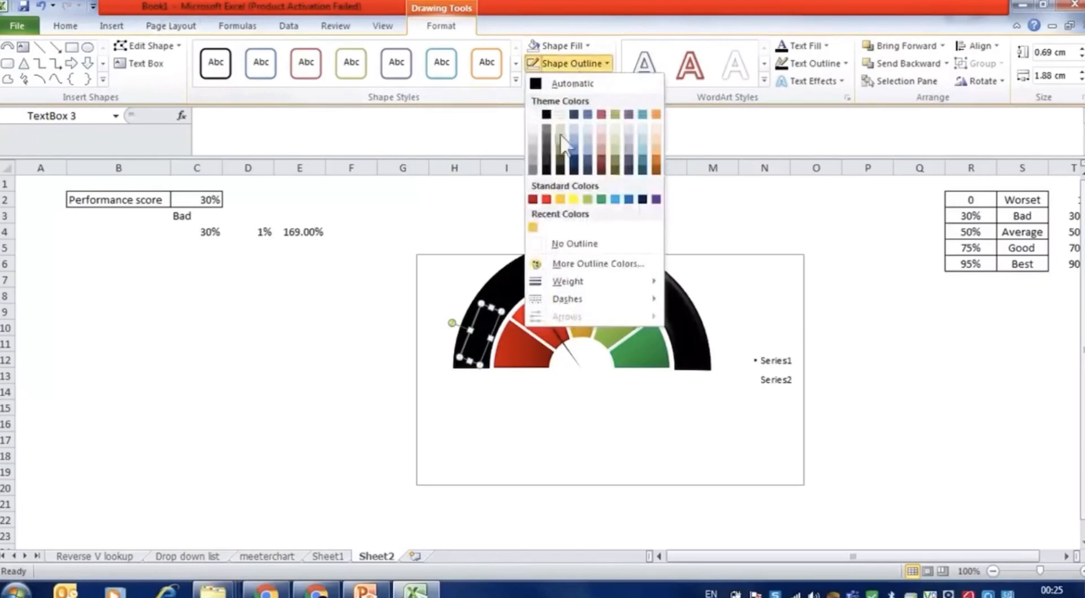
pyautogui.click(546, 244)
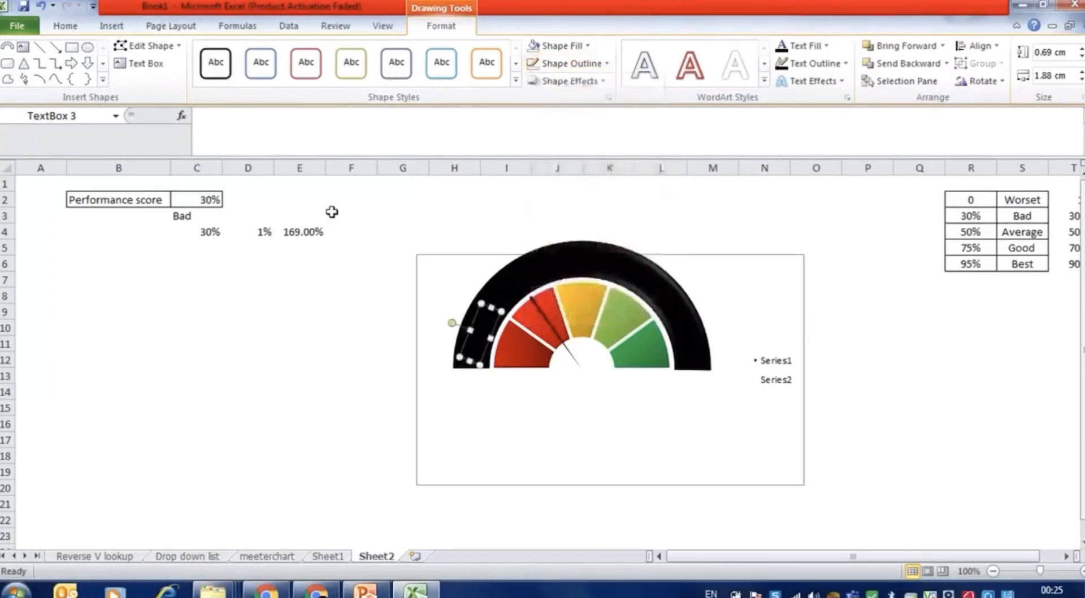
# Colour the "Worst" label text white and fine-tune its placement at the left end of the arc.
pyautogui.click(67, 28)
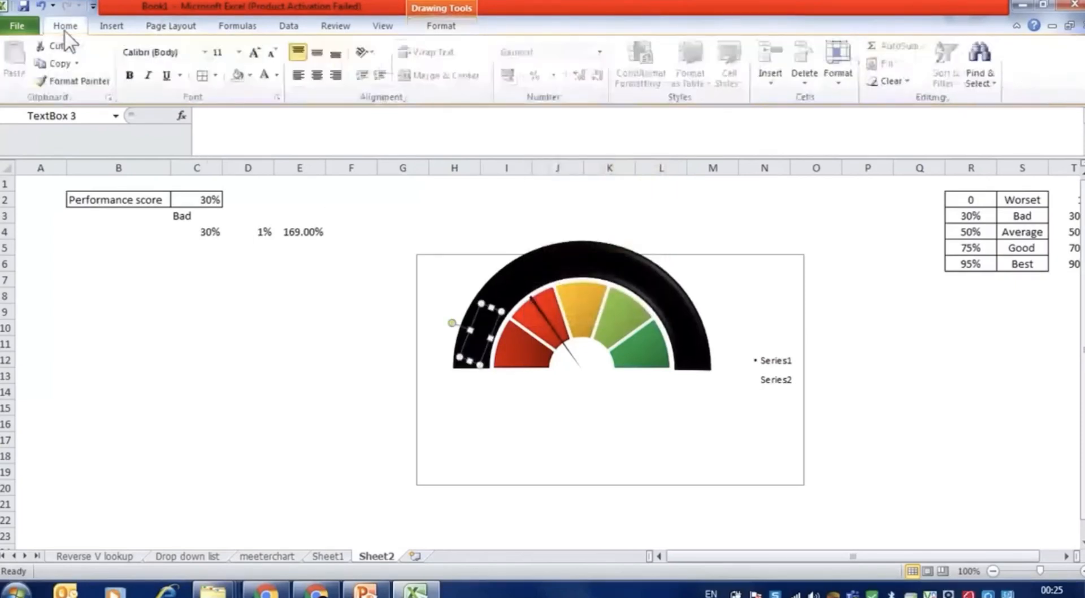
pyautogui.click(260, 77)
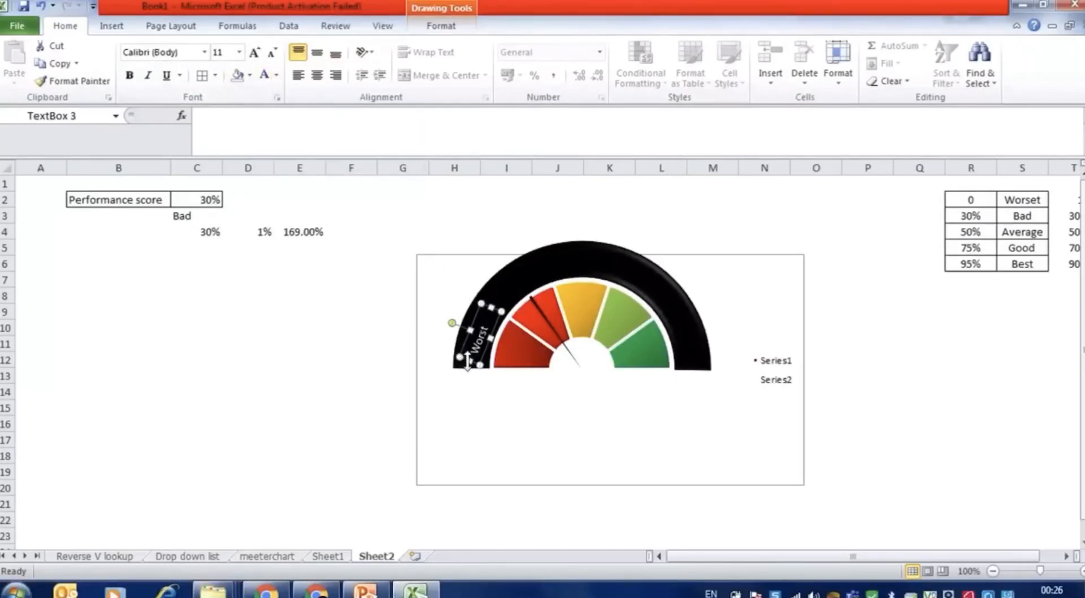
pyautogui.click(492, 318)
pyautogui.click(487, 331)
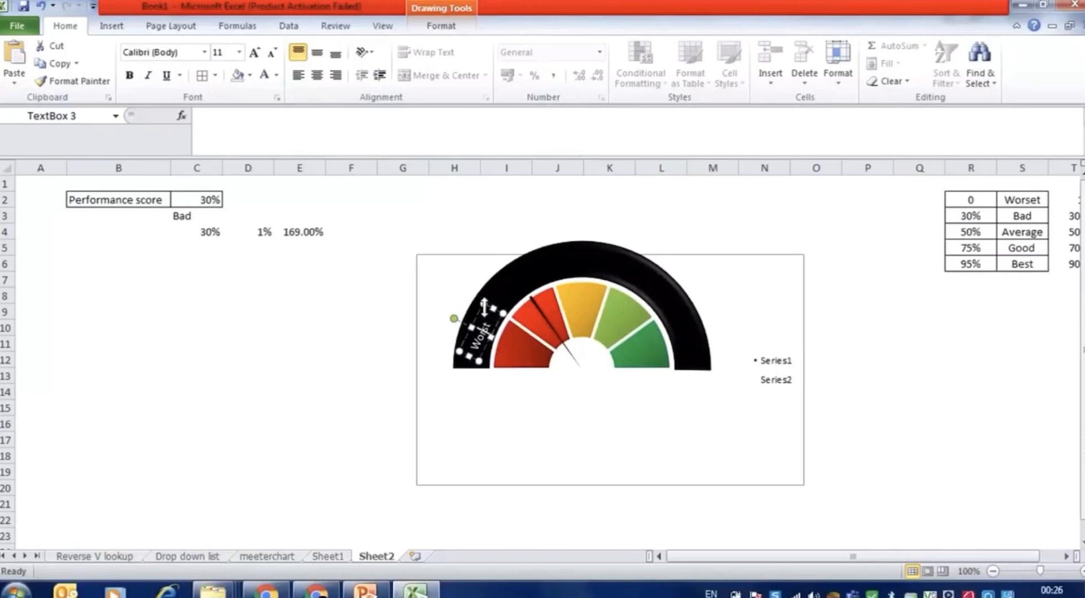
# Duplicate the "Worst" label, place it rotated on the arc above the second red segment, and change its text to "Bad".
pyautogui.rightClick(490, 309)
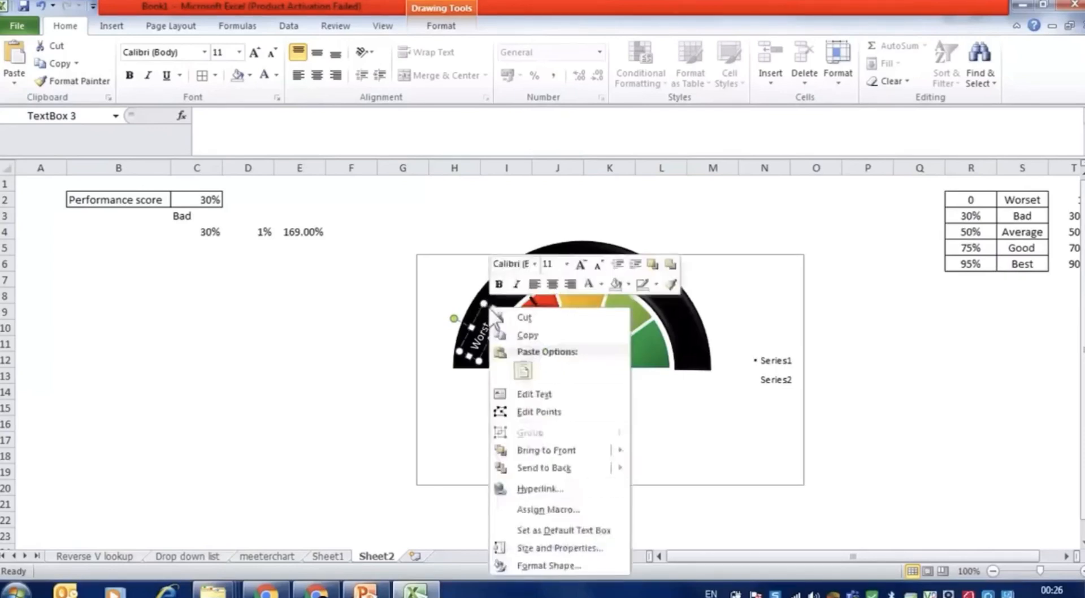
pyautogui.click(511, 352)
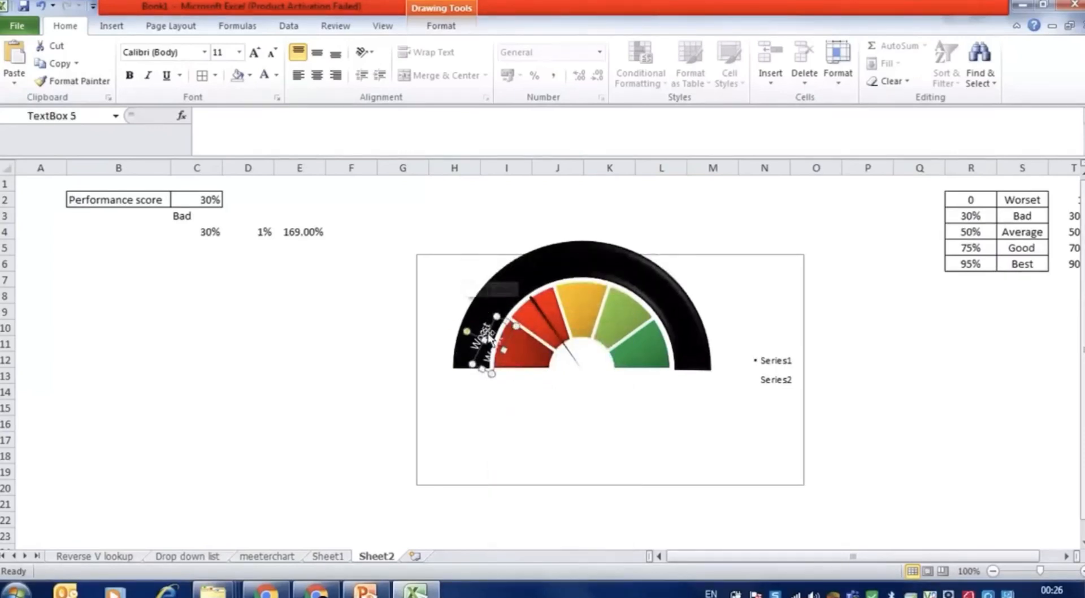
pyautogui.moveTo(491, 343); pyautogui.dragTo(502, 262)
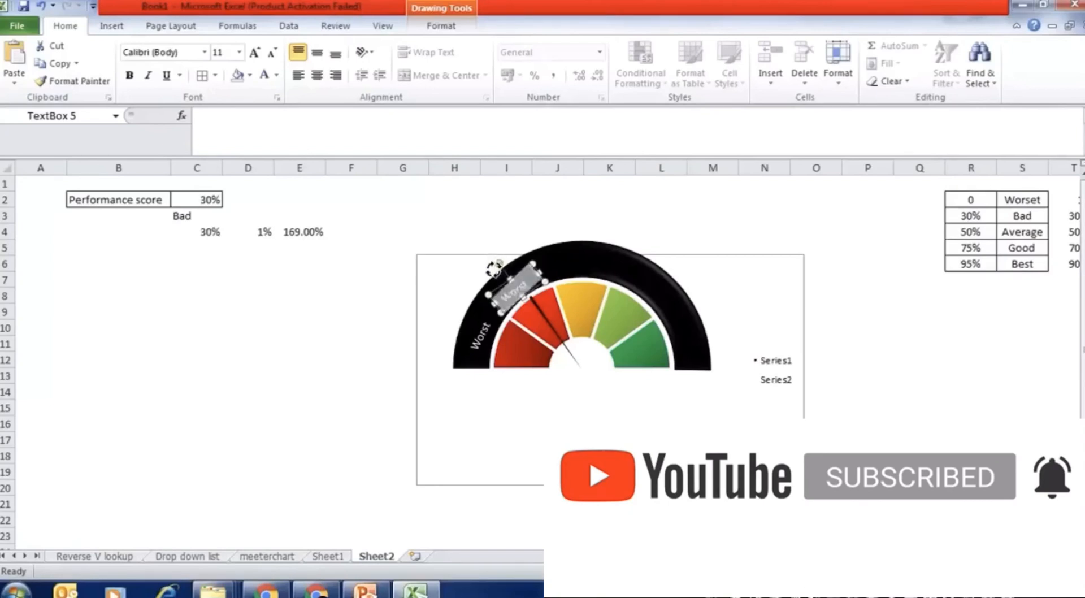
pyautogui.click(531, 284)
pyautogui.write('Bad')
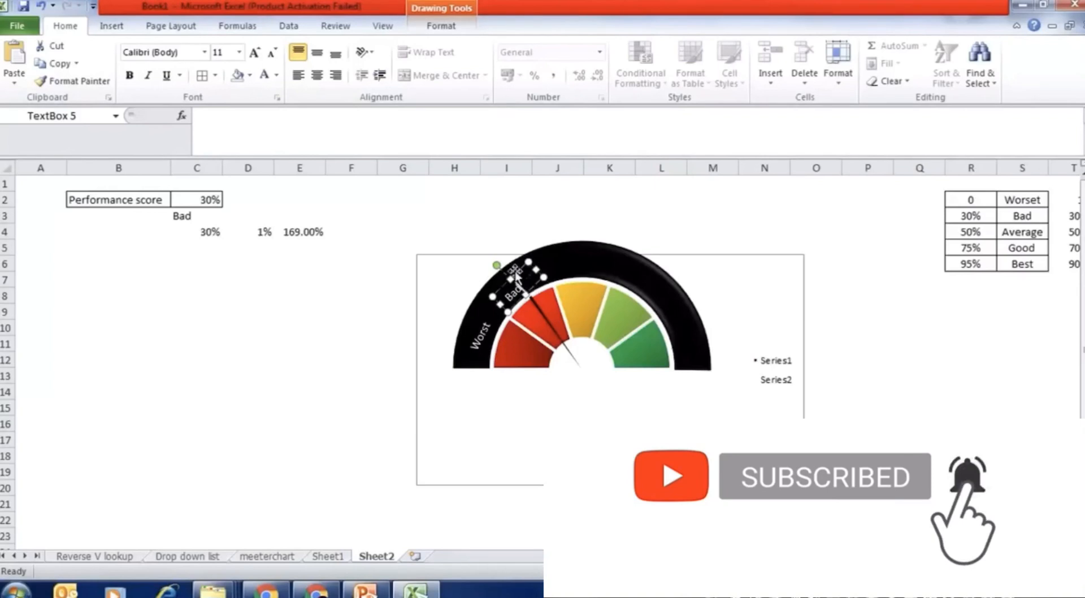
pyautogui.click(497, 296)
pyautogui.moveTo(498, 296); pyautogui.dragTo(502, 288)
# Duplicate the "Bad" label, set it level at the top of the arc, change its text to "Avarage" and widen it to fit.
pyautogui.hotkey('ctrl', 'c')
pyautogui.rightClick(574, 273)
pyautogui.click(607, 336)
pyautogui.moveTo(466, 223); pyautogui.dragTo(582, 231)
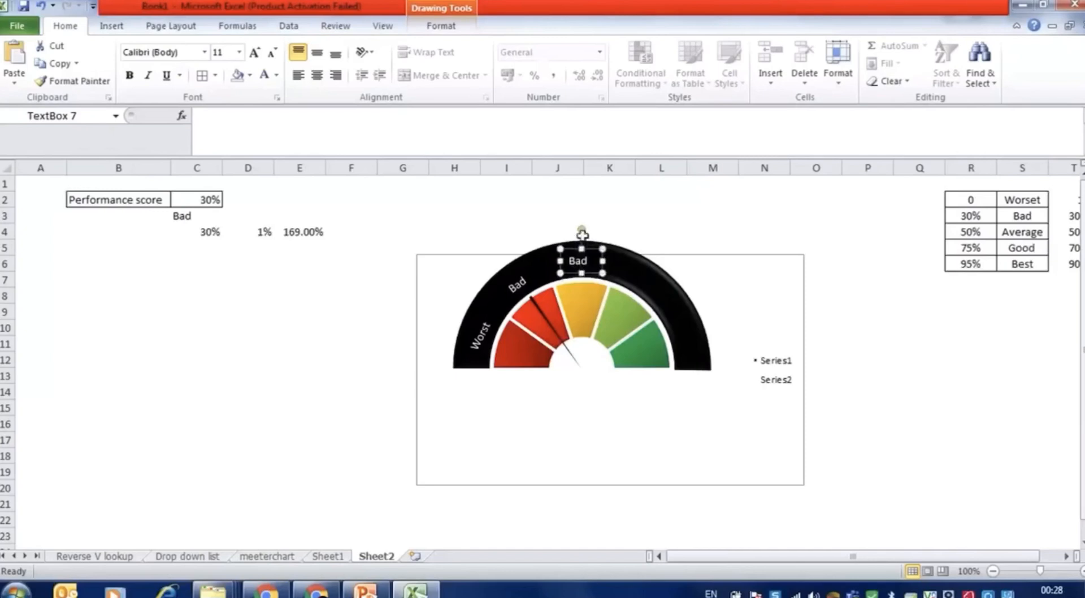
pyautogui.moveTo(603, 261); pyautogui.dragTo(616, 262)
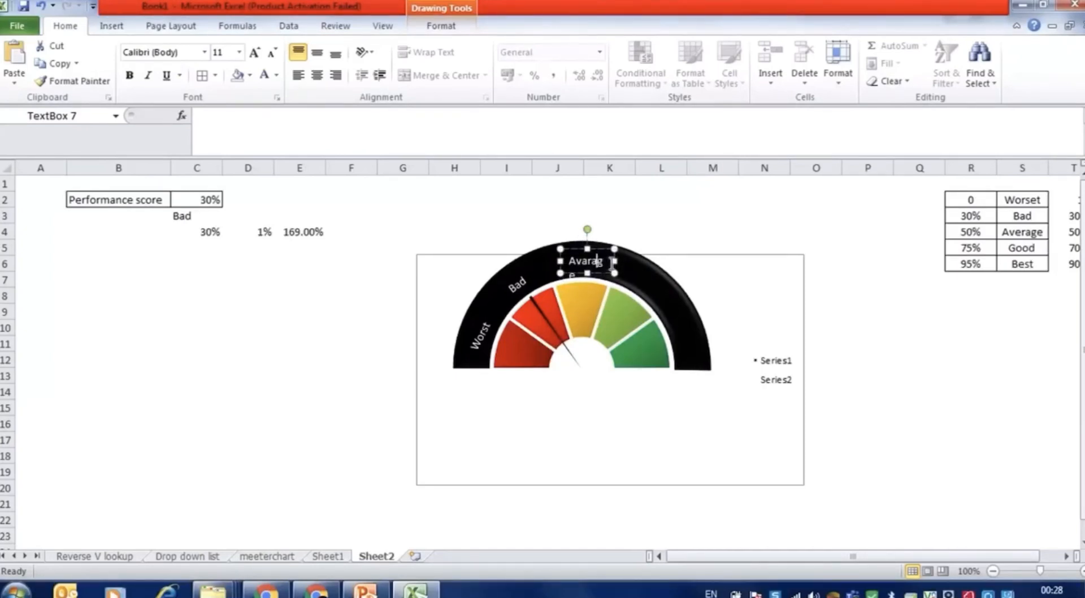
pyautogui.click(612, 262)
# Paste another label copy, place it rotated on the arc above the light green segment, and change its text to "Good".
pyautogui.rightClick(634, 276)
pyautogui.click(669, 338)
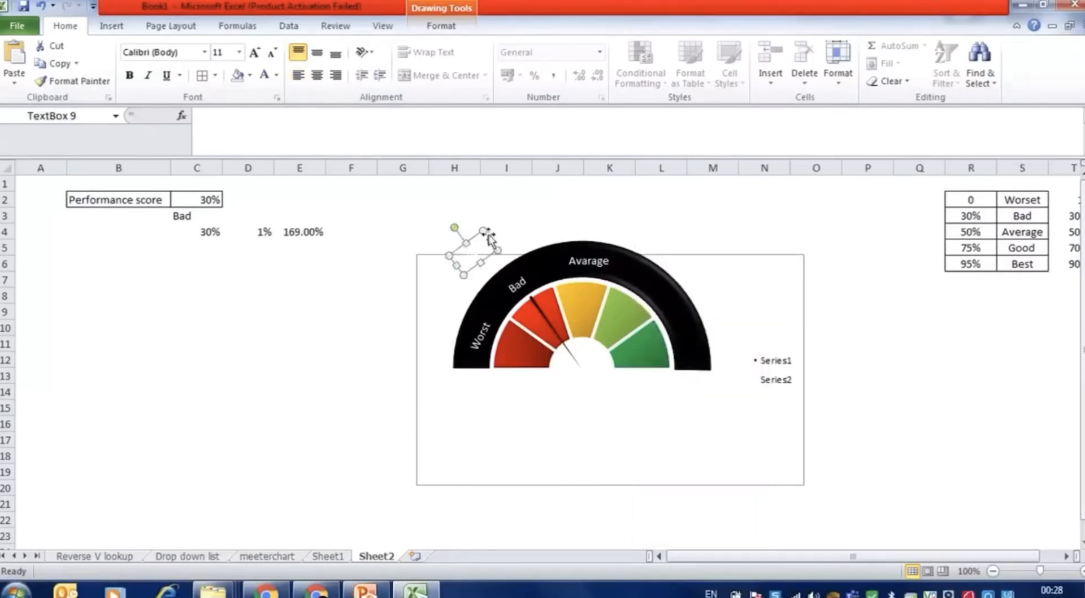
pyautogui.moveTo(487, 236); pyautogui.dragTo(654, 270)
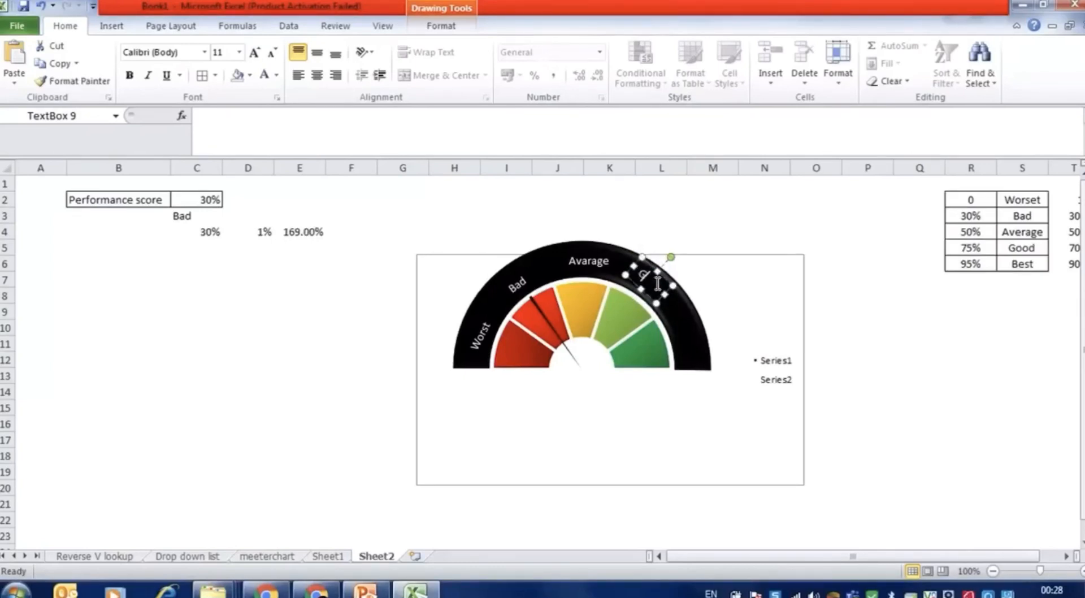
pyautogui.moveTo(670, 293); pyautogui.dragTo(673, 299)
# Paste another "Bad" label copy rotated along the right end of the arc, and fine-tune the "Avarage" label's box and position.
pyautogui.rightClick(672, 297)
pyautogui.click(710, 113)
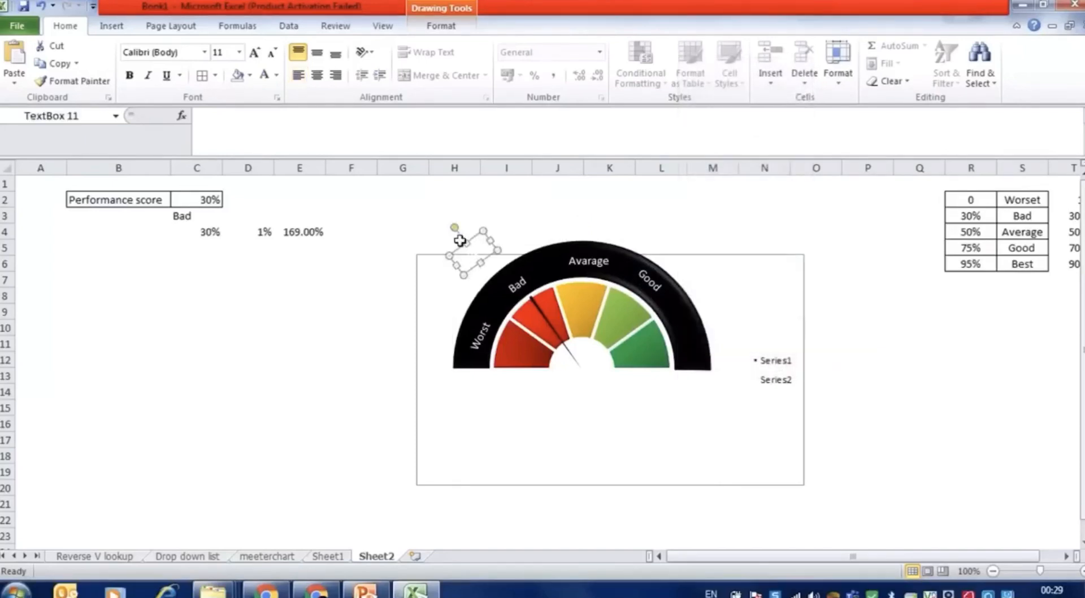
pyautogui.moveTo(473, 240); pyautogui.dragTo(700, 325)
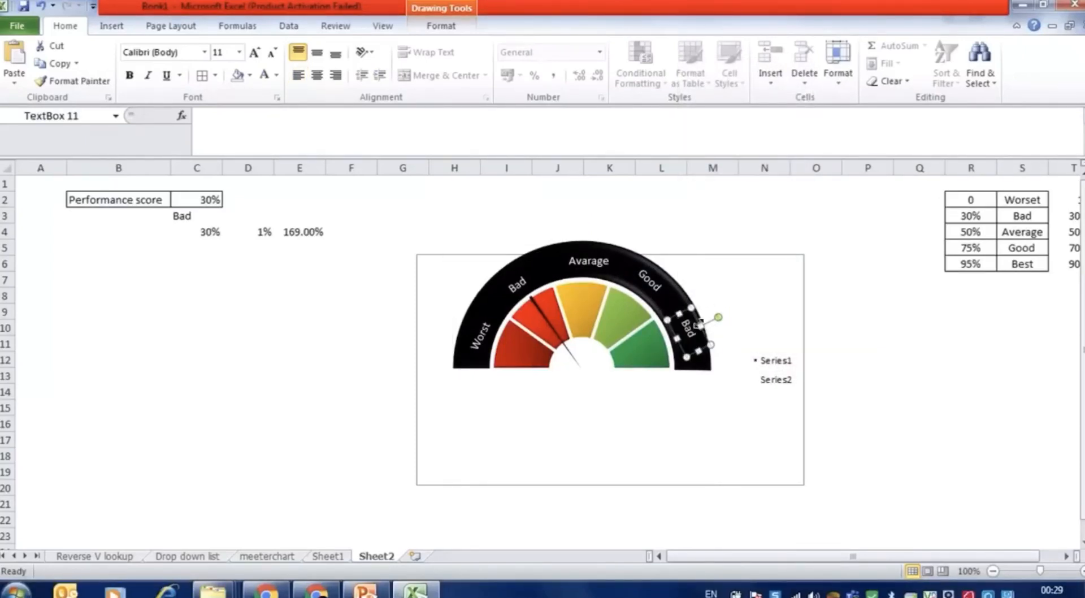
pyautogui.click(675, 302)
pyautogui.click(587, 265)
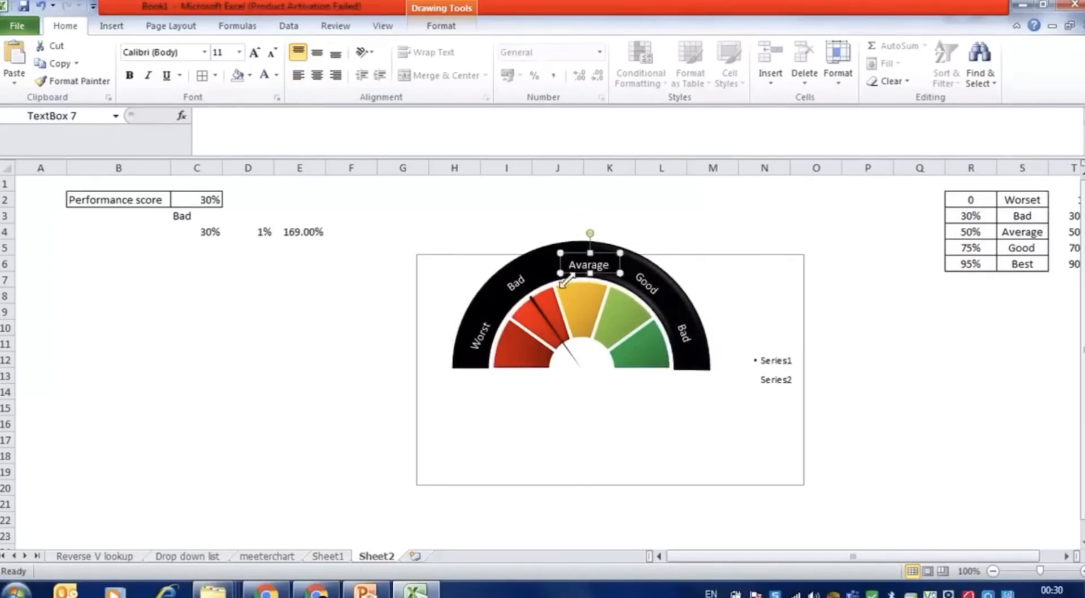
pyautogui.moveTo(563, 276); pyautogui.dragTo(556, 277)
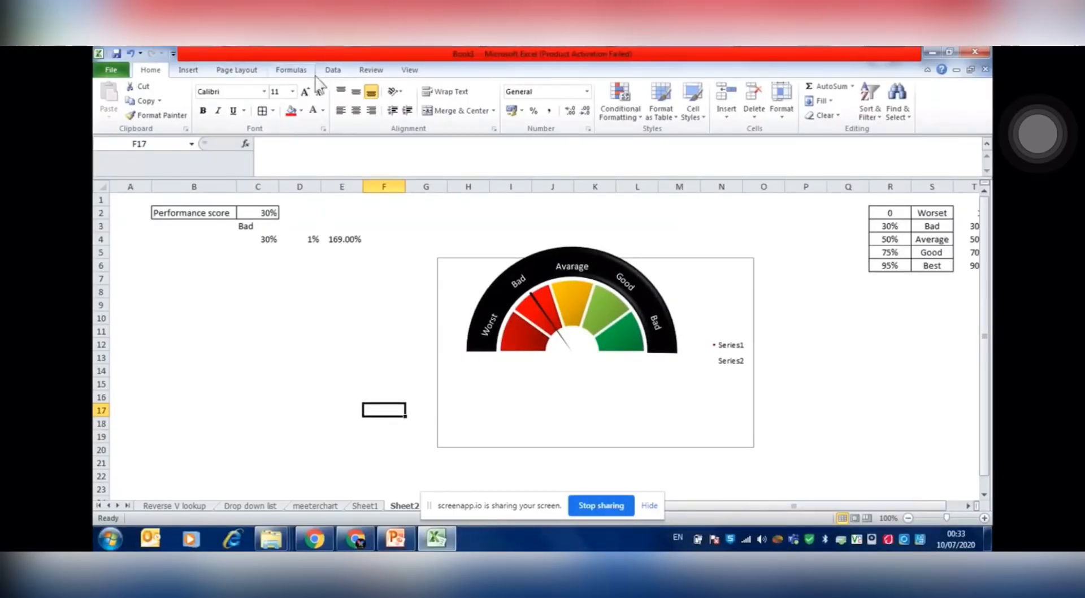
# Draw an oval about 1.51 cm high by 1.61 cm wide over the gauge's centre at the needle's base.
pyautogui.click(188, 70)
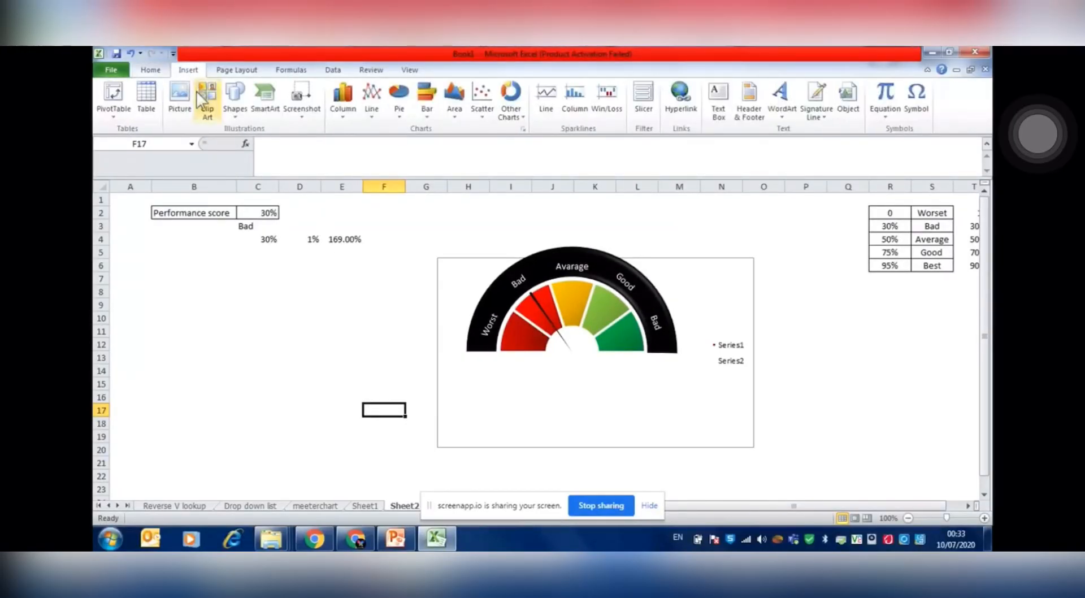
pyautogui.click(233, 101)
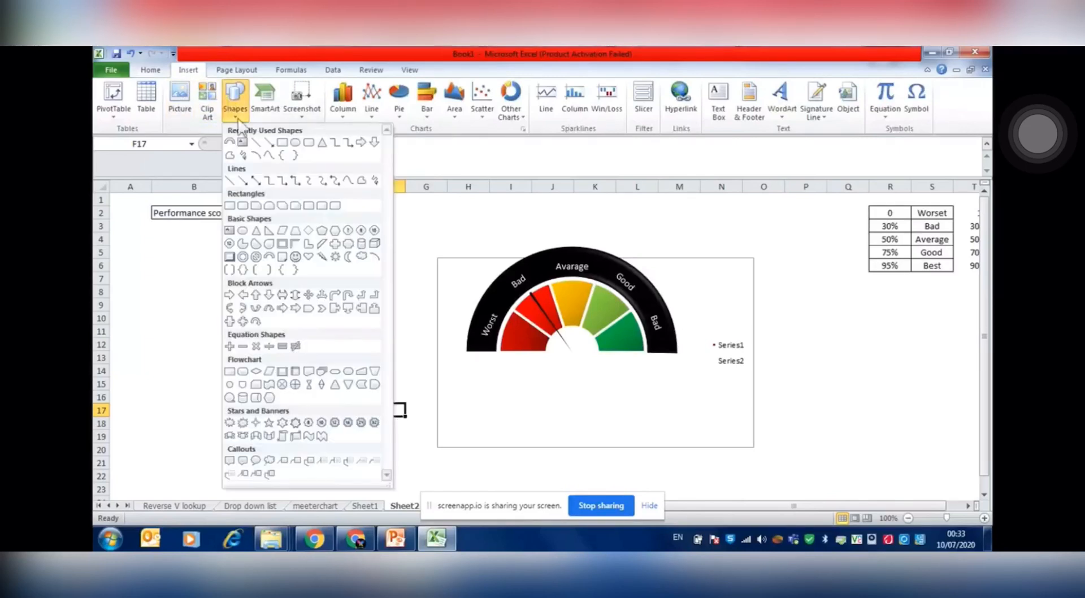
pyautogui.click(293, 142)
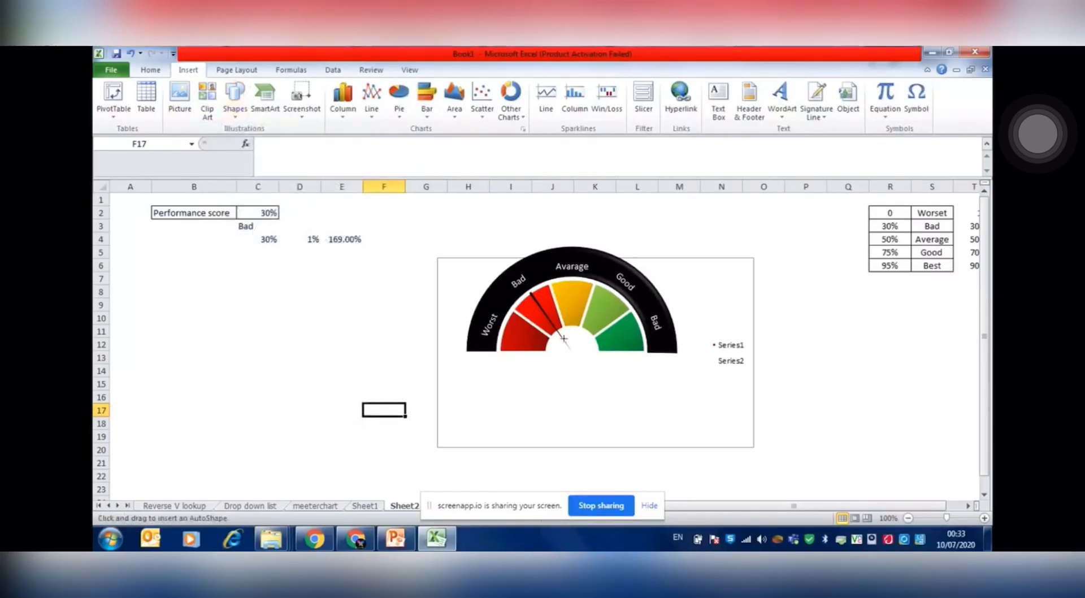
pyautogui.moveTo(559, 337)
pyautogui.mouseDown()
pyautogui.moveTo(601, 374)
pyautogui.moveTo(578, 349)
pyautogui.mouseUp()
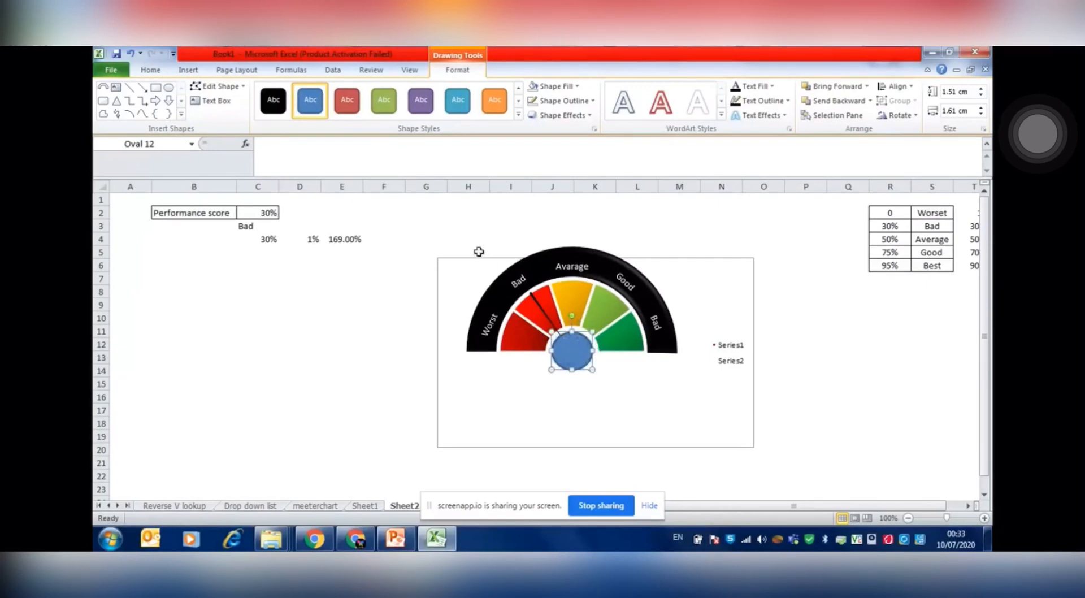
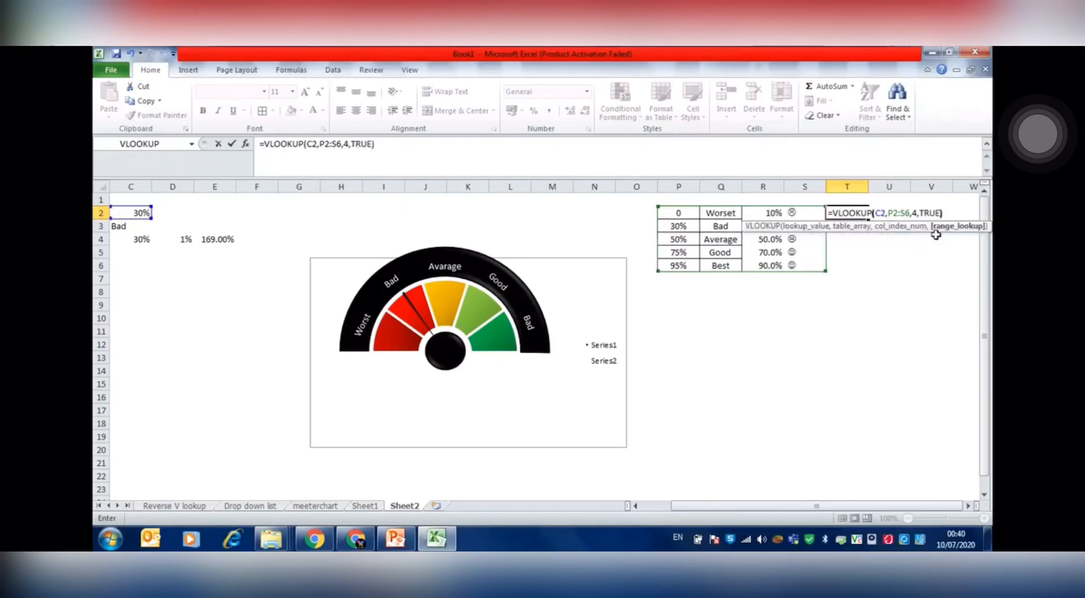
# Enter =VLOOKUP(C2,P2:S6,4,TRUE) in cell T2 and set the cell's font to Wingdings.
pyautogui.press('Return')
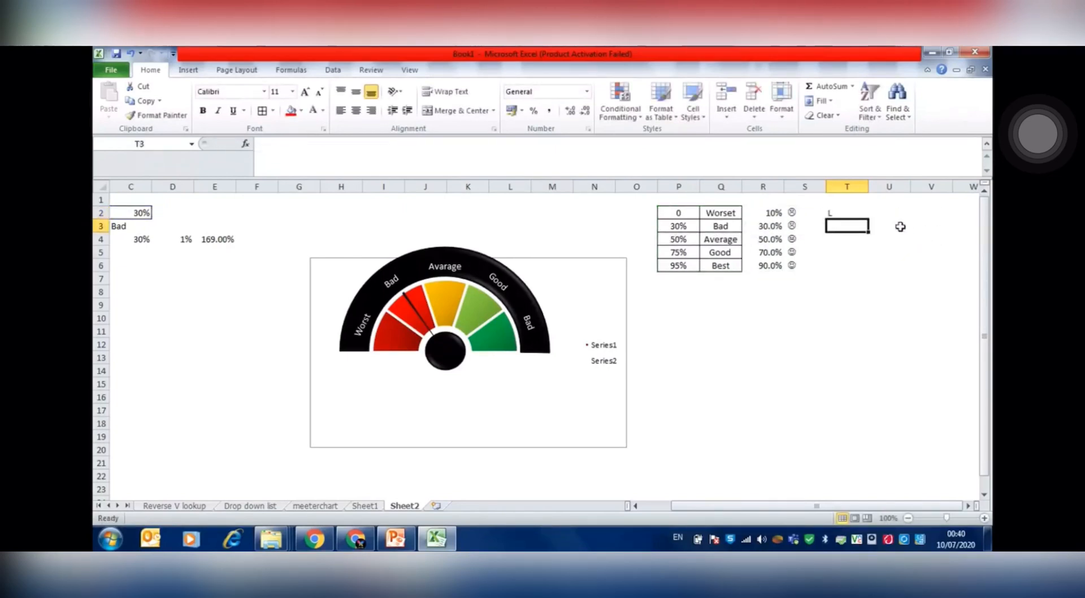
pyautogui.click(852, 213)
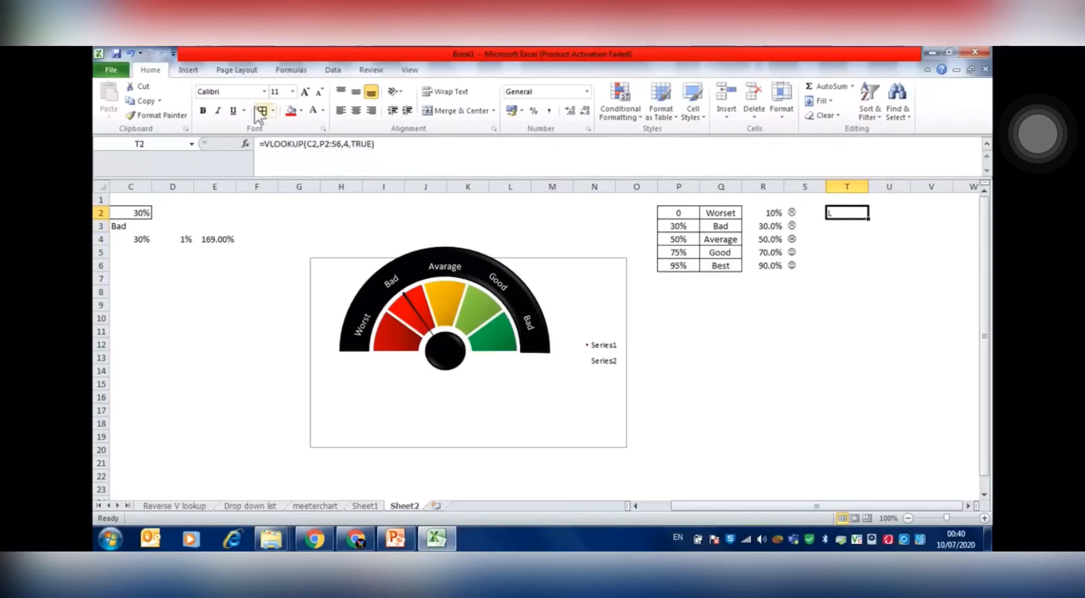
pyautogui.click(198, 92)
pyautogui.write('Wind')
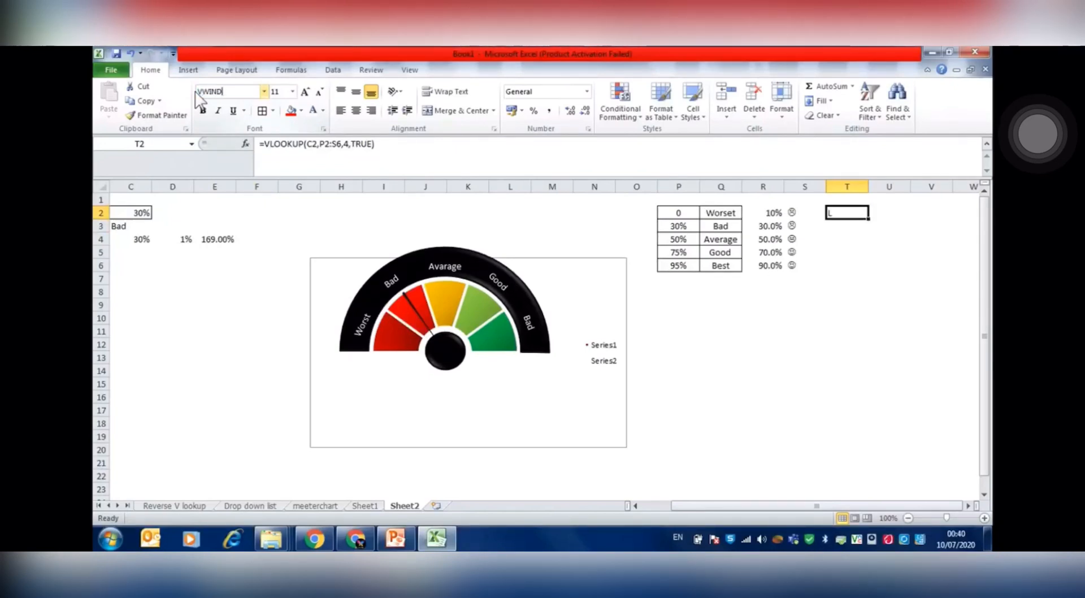
pyautogui.press('BackSpace')
pyautogui.press('BackSpace')
pyautogui.click(264, 92)
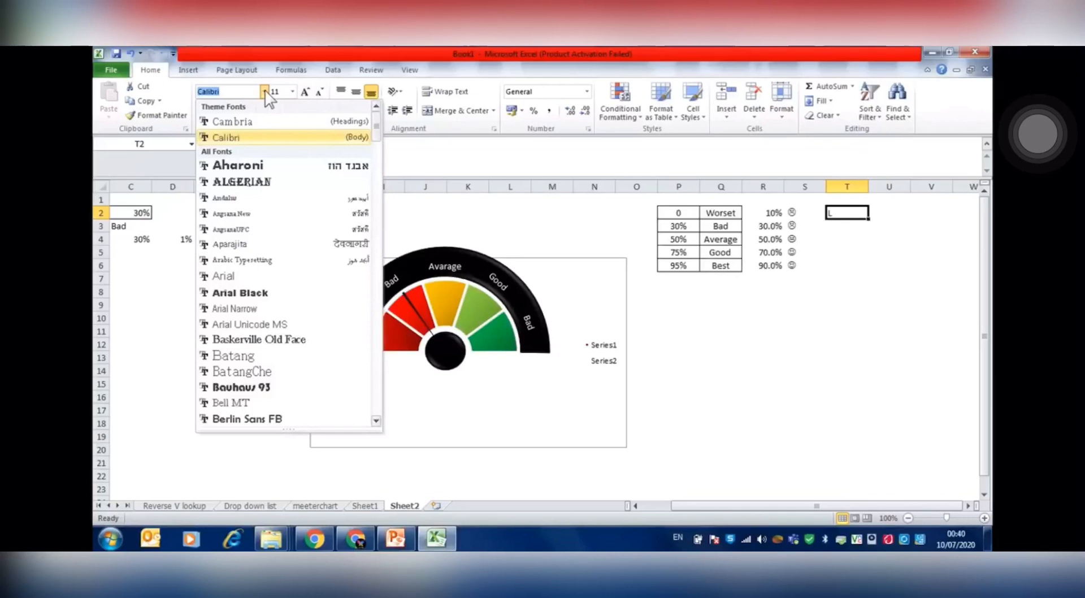
pyautogui.write('WinDl')
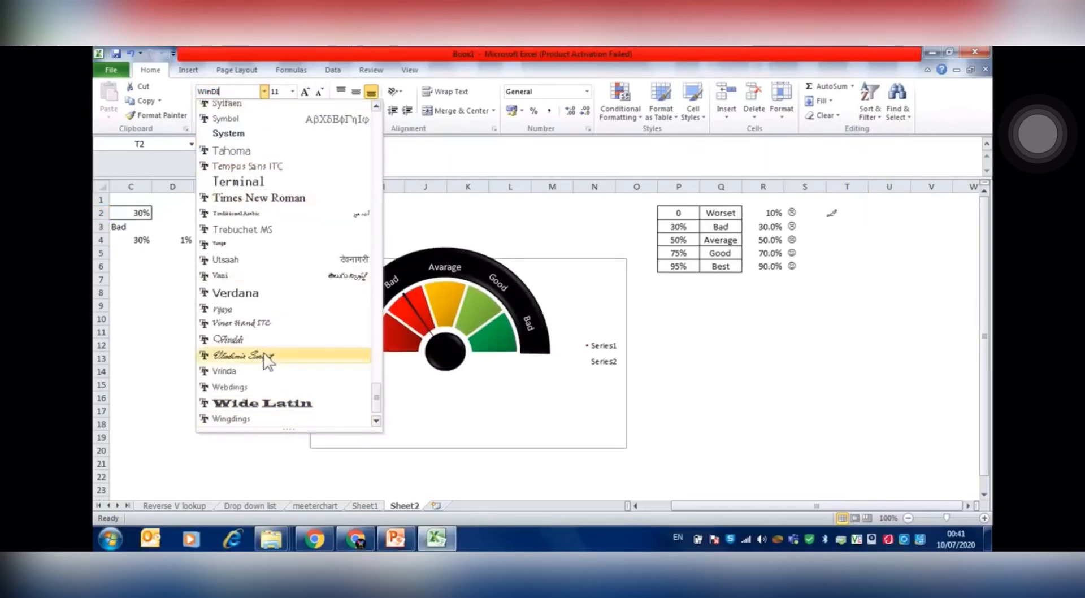
pyautogui.click(249, 418)
pyautogui.click(249, 411)
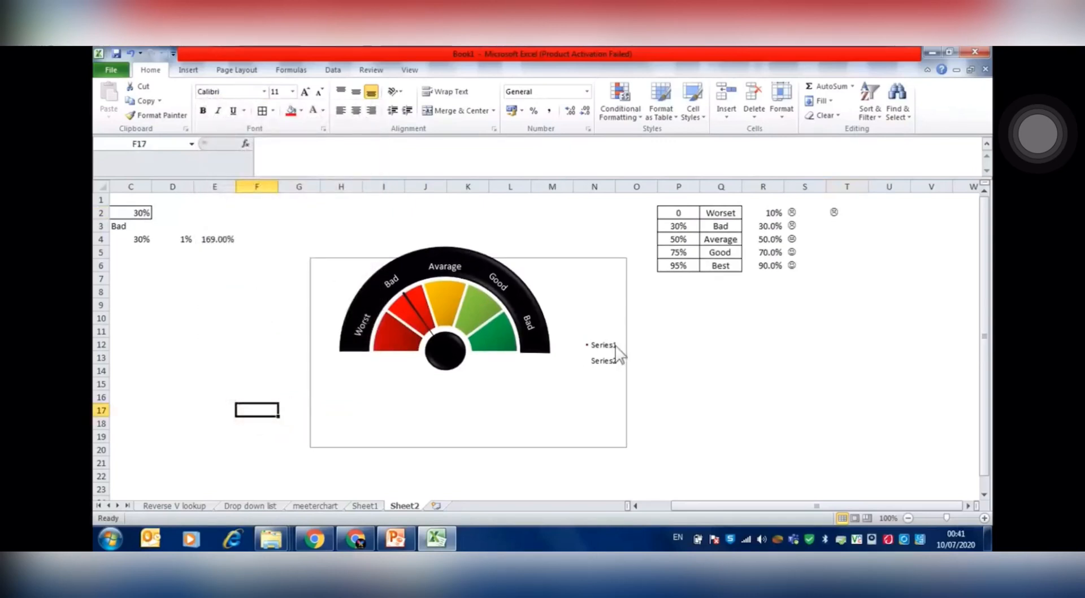
# Enlarge the face symbol in cell T2 to font size 22.
pyautogui.click(834, 210)
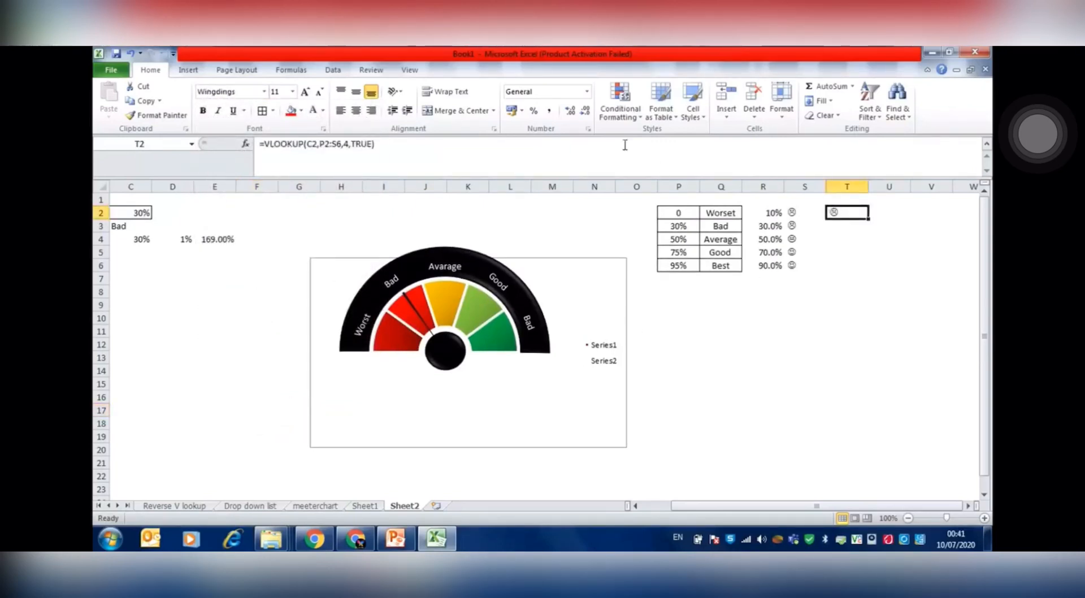
pyautogui.click(333, 69)
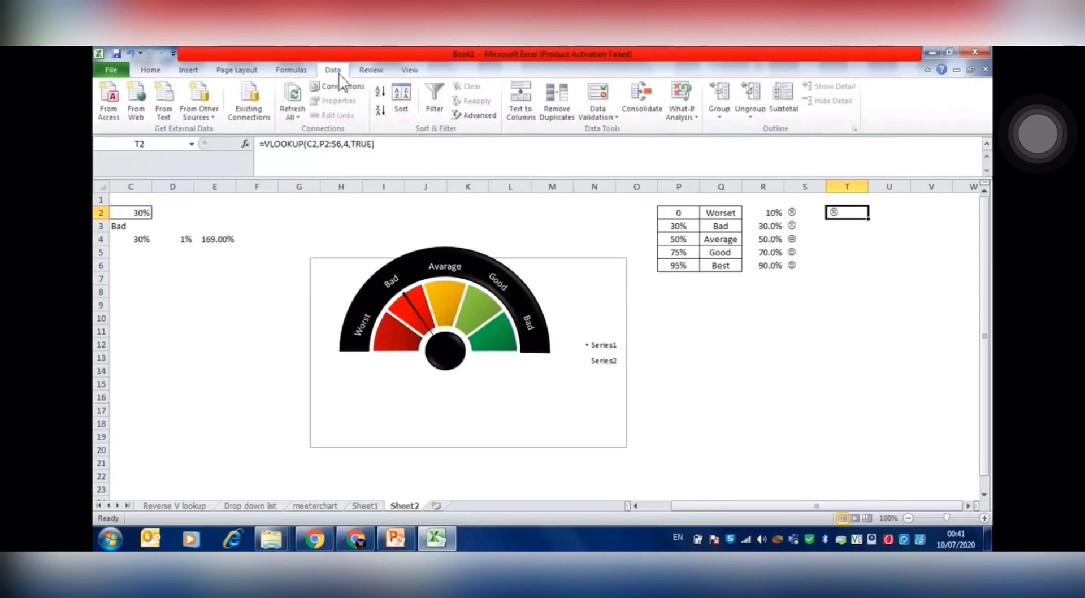
pyautogui.click(150, 70)
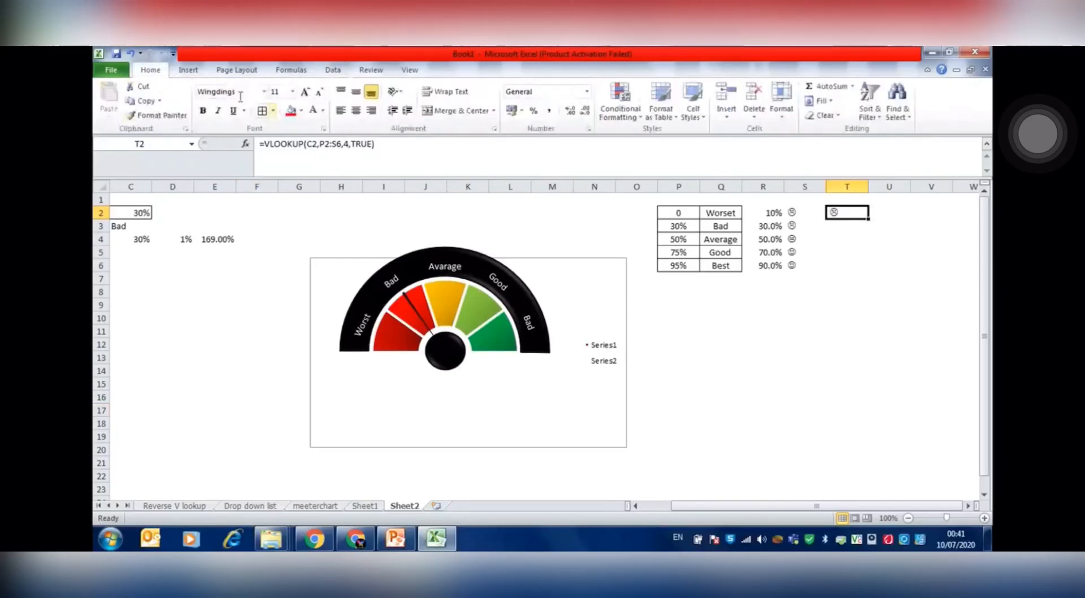
pyautogui.click(304, 92)
pyautogui.click(304, 92)
pyautogui.click(304, 91)
pyautogui.click(304, 92)
pyautogui.click(305, 91)
pyautogui.click(305, 92)
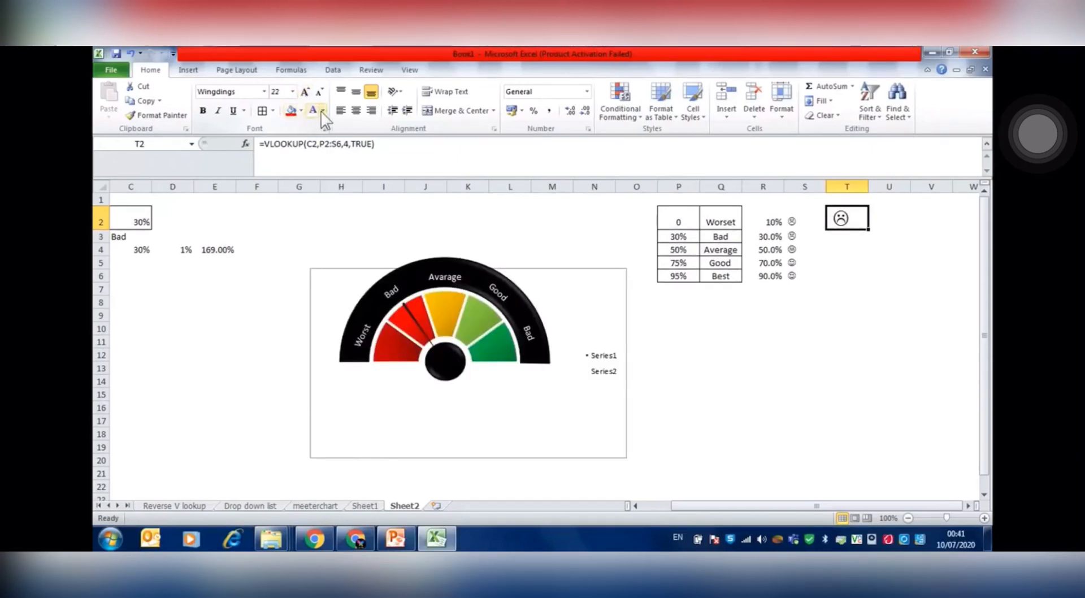
# Make the face symbol in T2 bold and create a conditional formatting rule for a cell value equal to L.
pyautogui.click(322, 111)
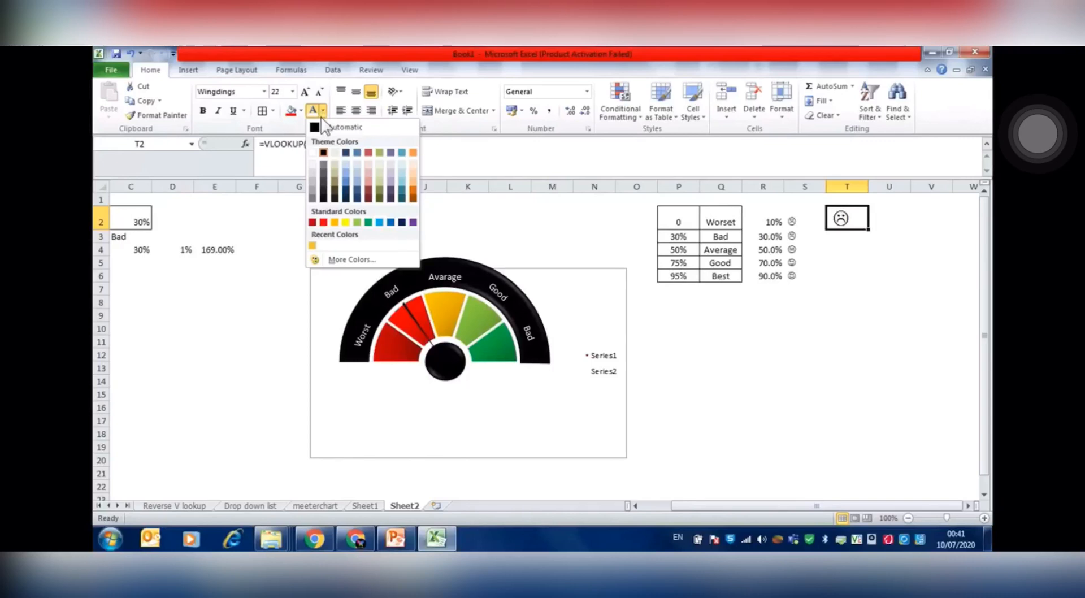
pyautogui.click(203, 111)
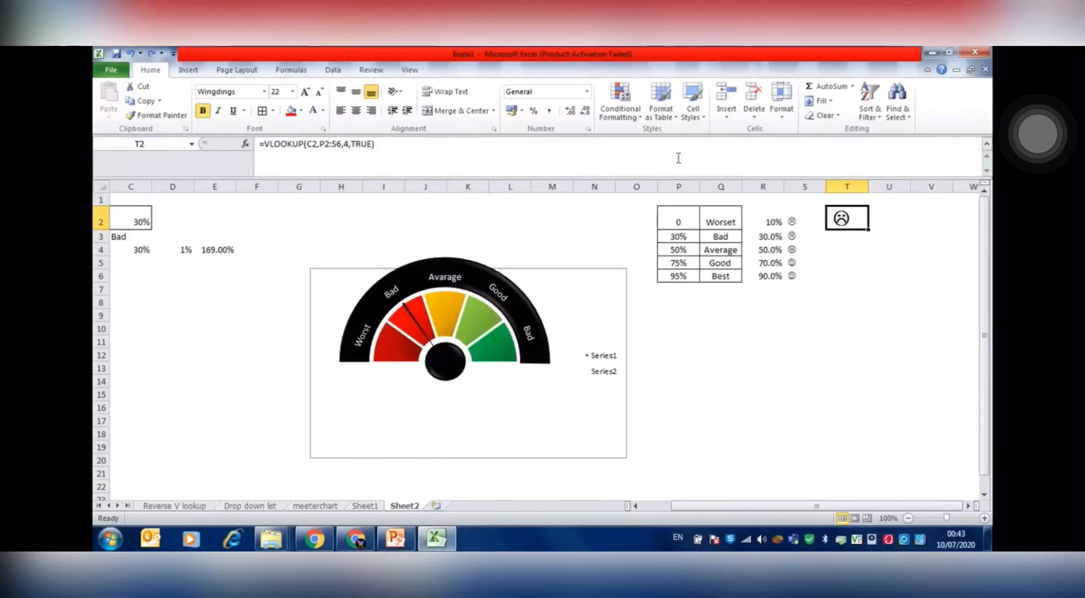
pyautogui.click(622, 117)
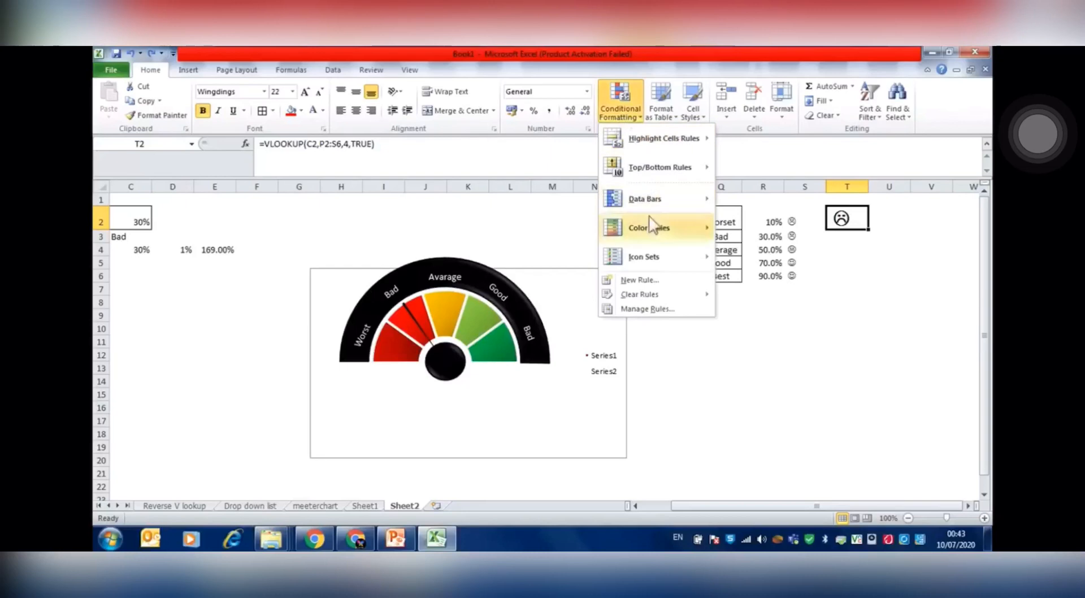
pyautogui.moveTo(648, 230)
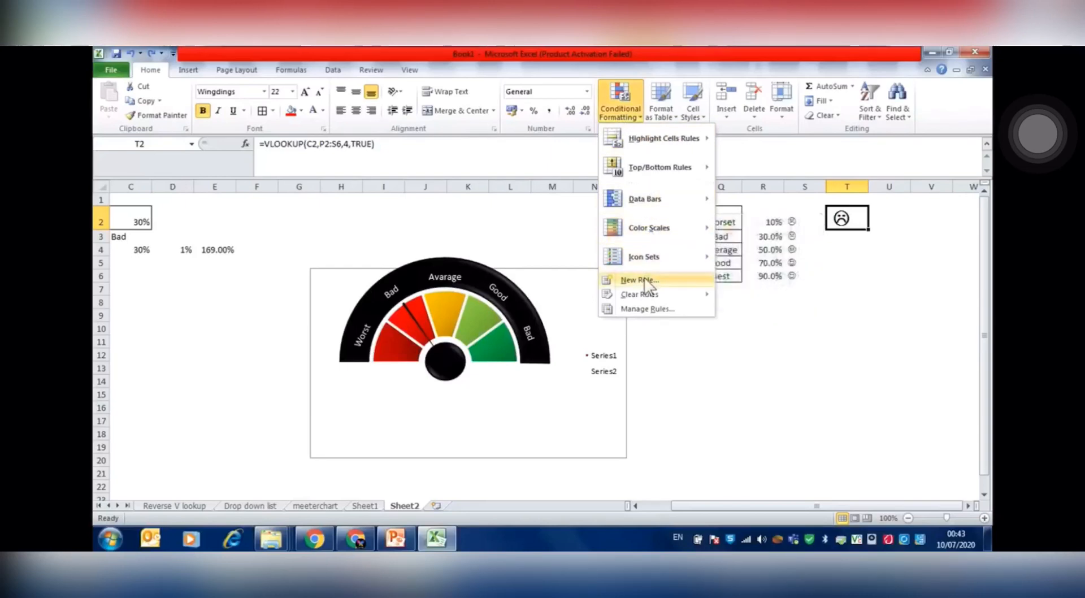
pyautogui.click(638, 281)
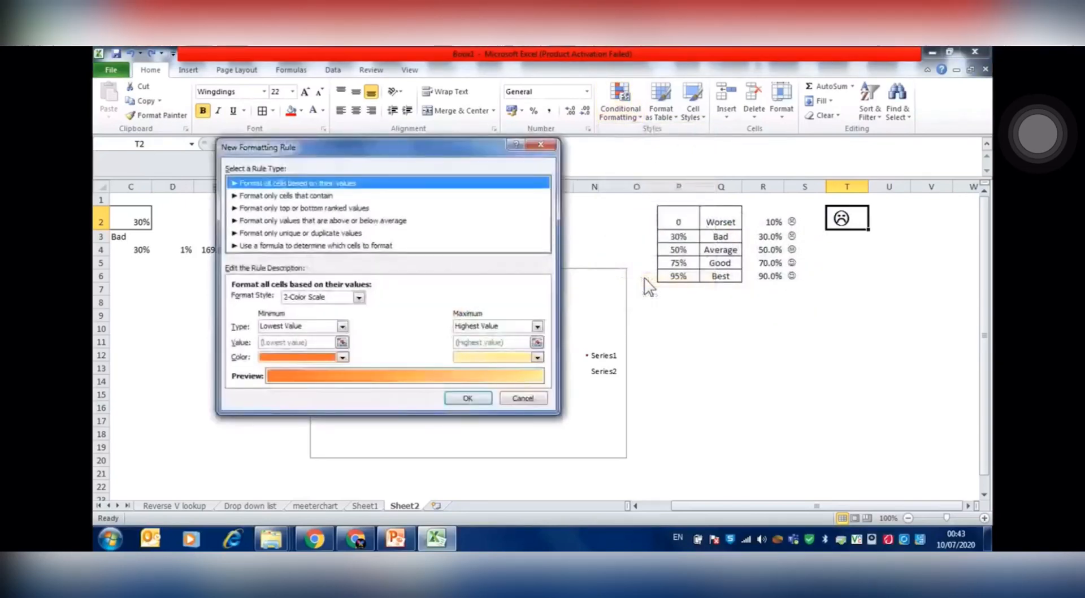
pyautogui.click(248, 196)
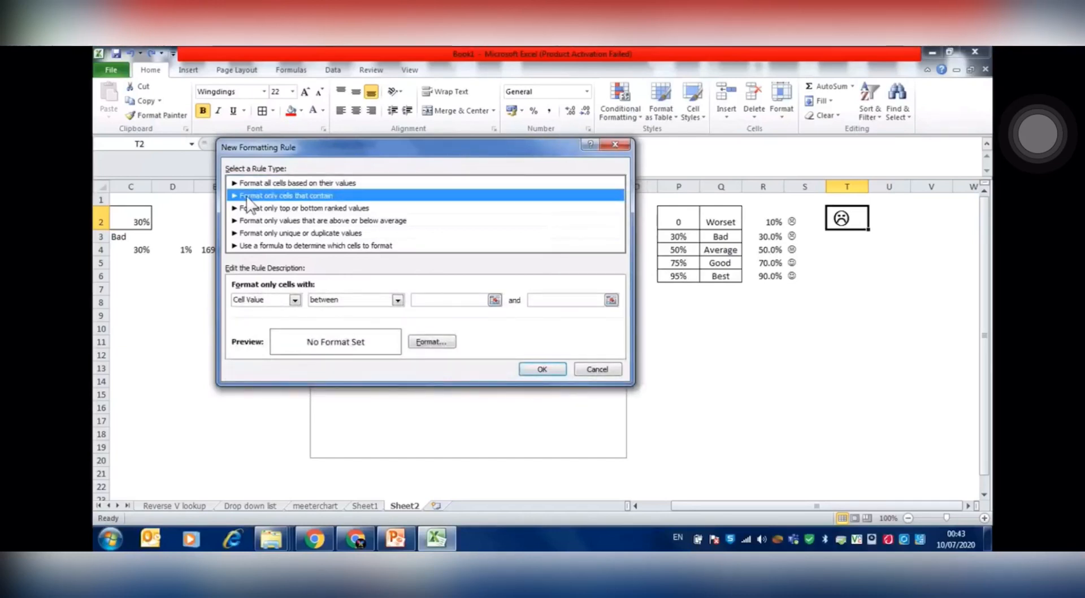
pyautogui.click(398, 300)
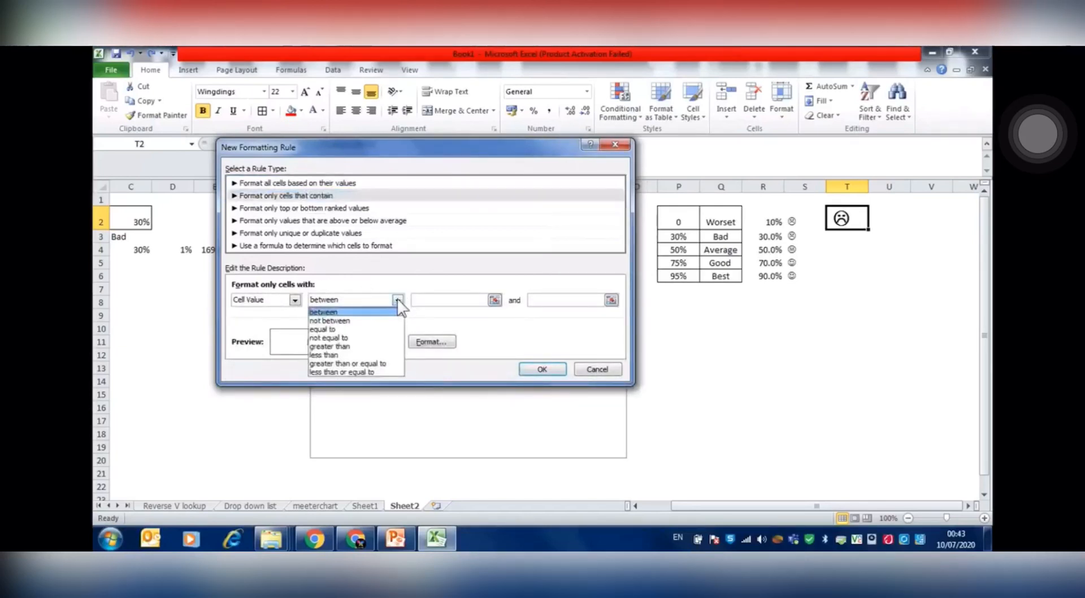
pyautogui.click(370, 329)
pyautogui.click(443, 300)
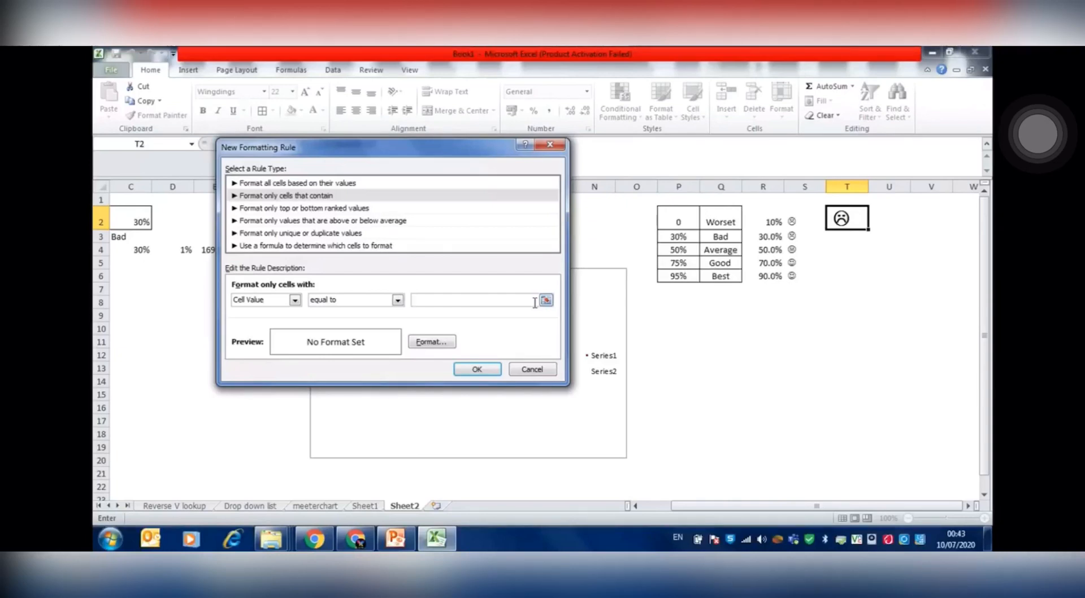
pyautogui.write('L')
# Give the L rule a bold, red font format and apply the rule to cell T2.
pyautogui.click(430, 343)
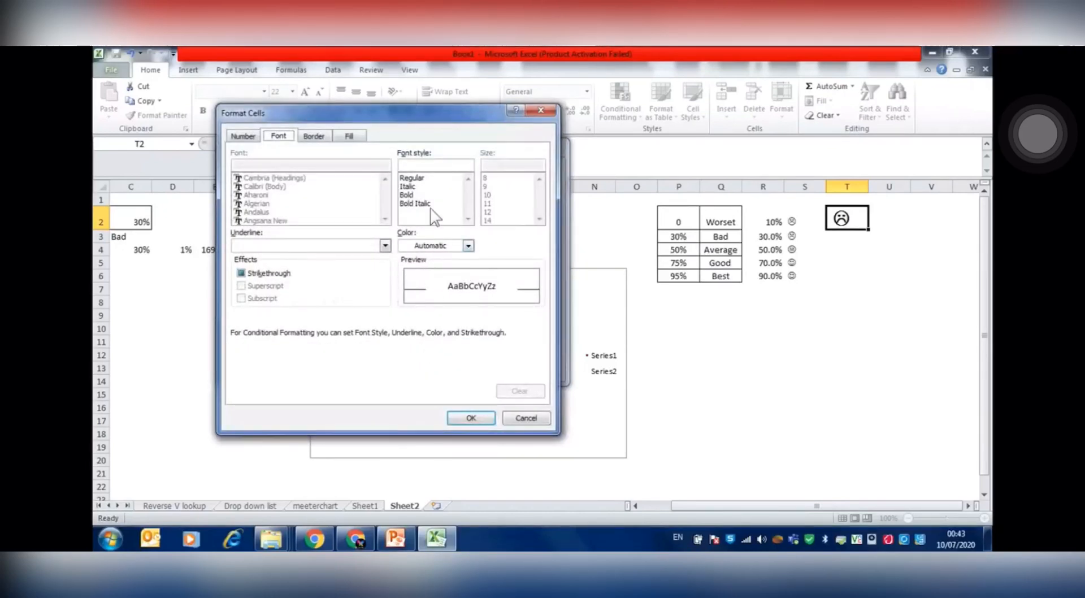
pyautogui.click(416, 195)
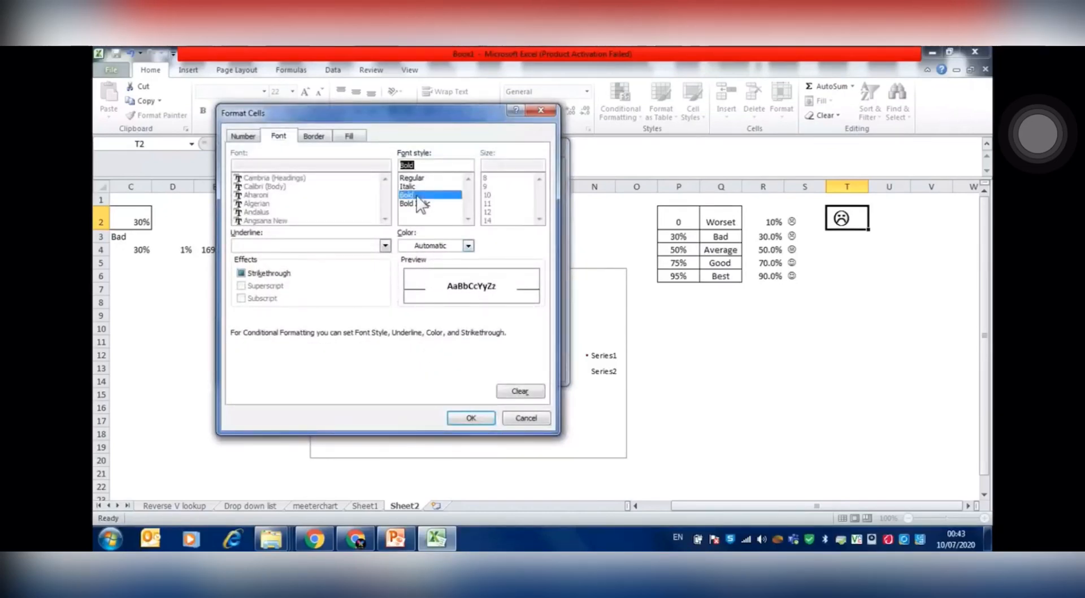
pyautogui.click(468, 246)
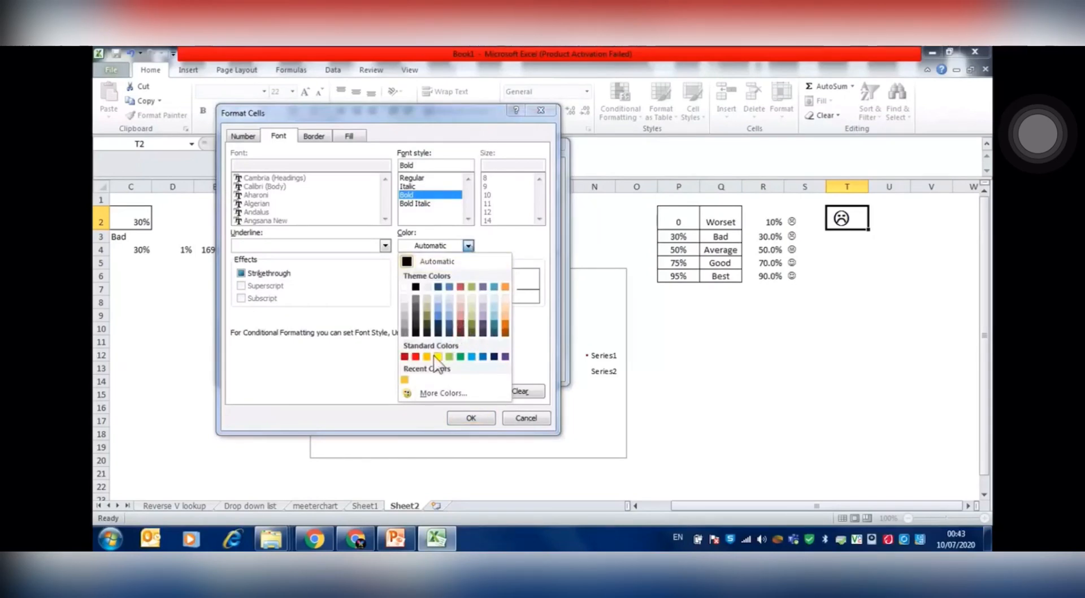
pyautogui.click(417, 356)
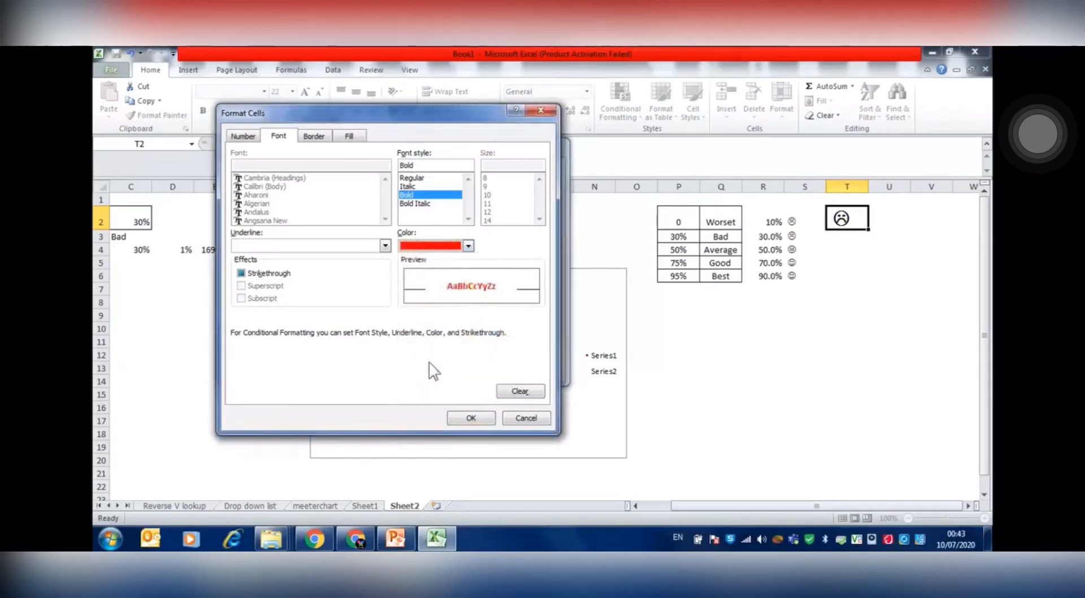
pyautogui.click(467, 412)
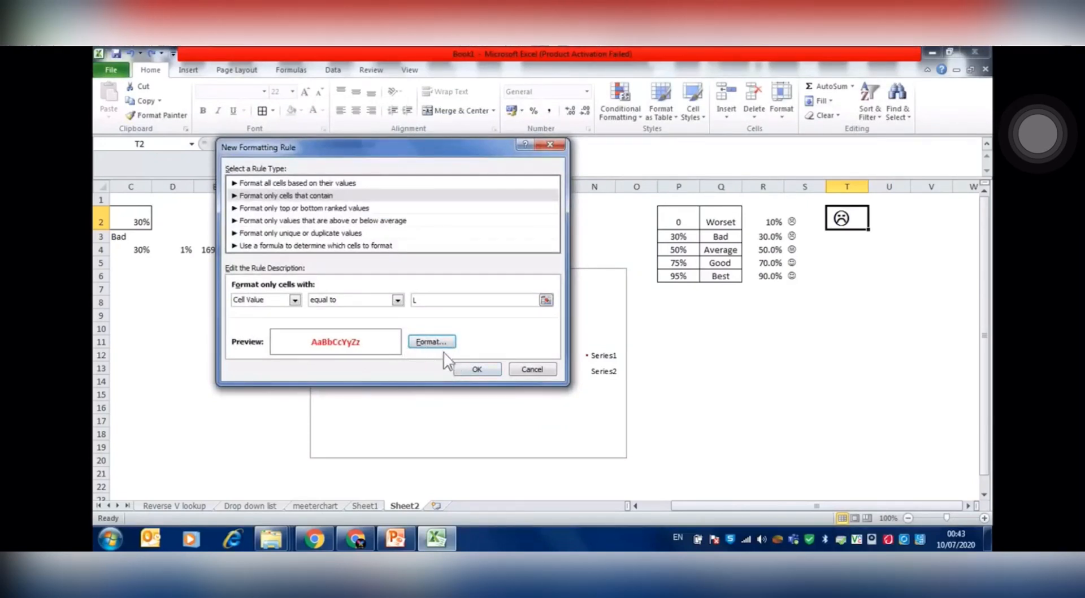
pyautogui.click(476, 369)
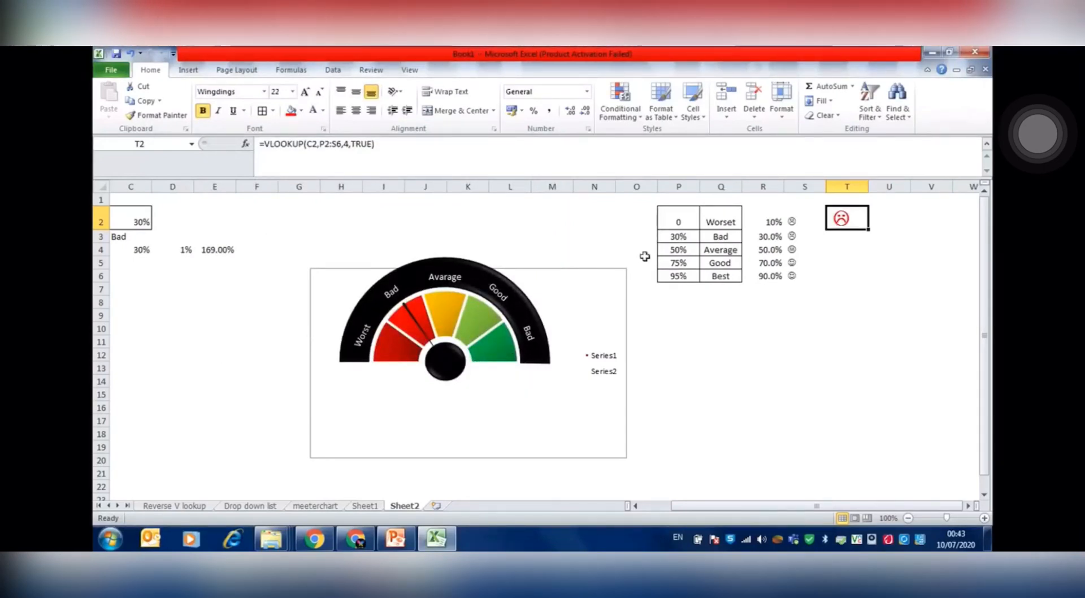
# Create a second conditional formatting rule on T2 for cells whose value is equal to K.
pyautogui.click(622, 111)
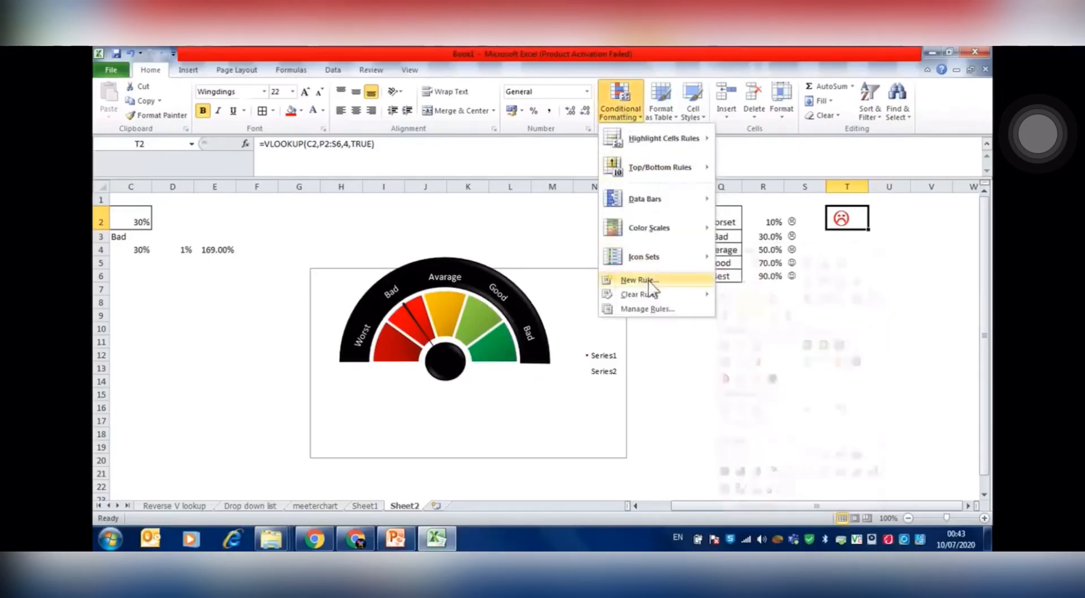
pyautogui.click(639, 279)
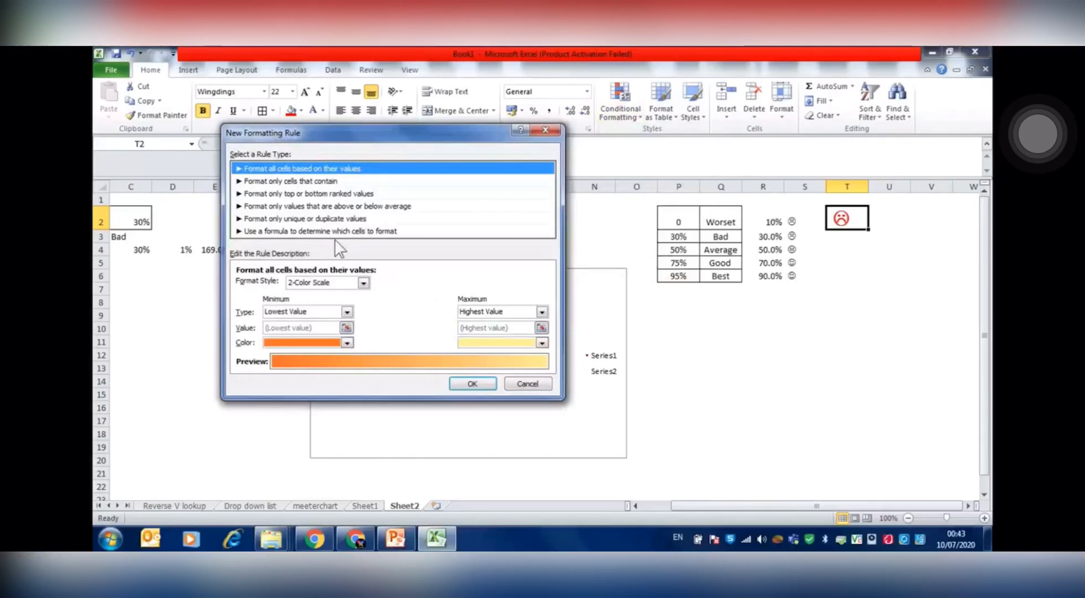
pyautogui.click(275, 181)
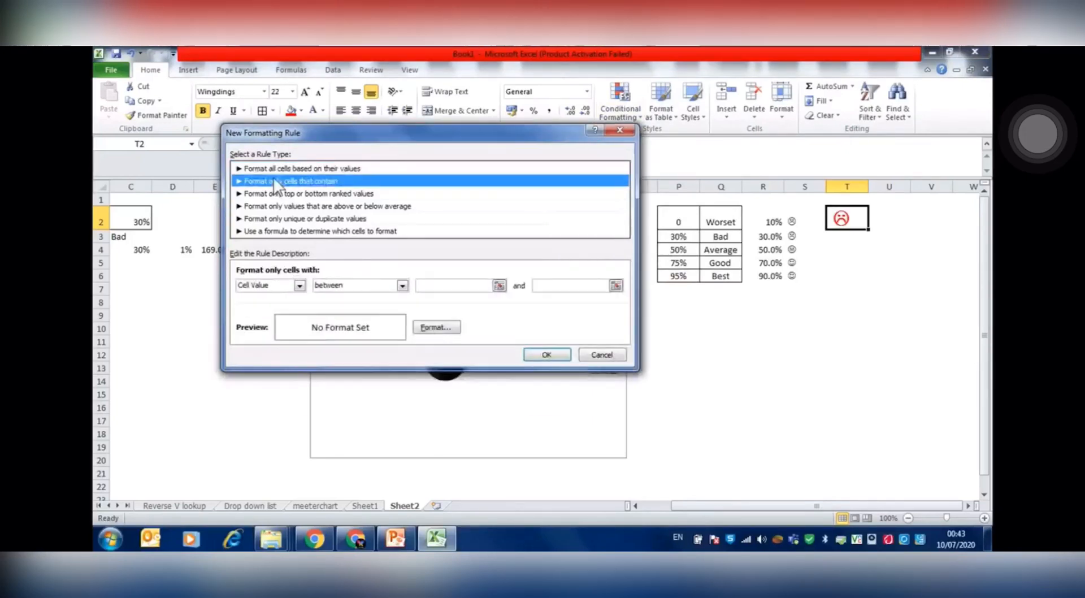
pyautogui.click(402, 285)
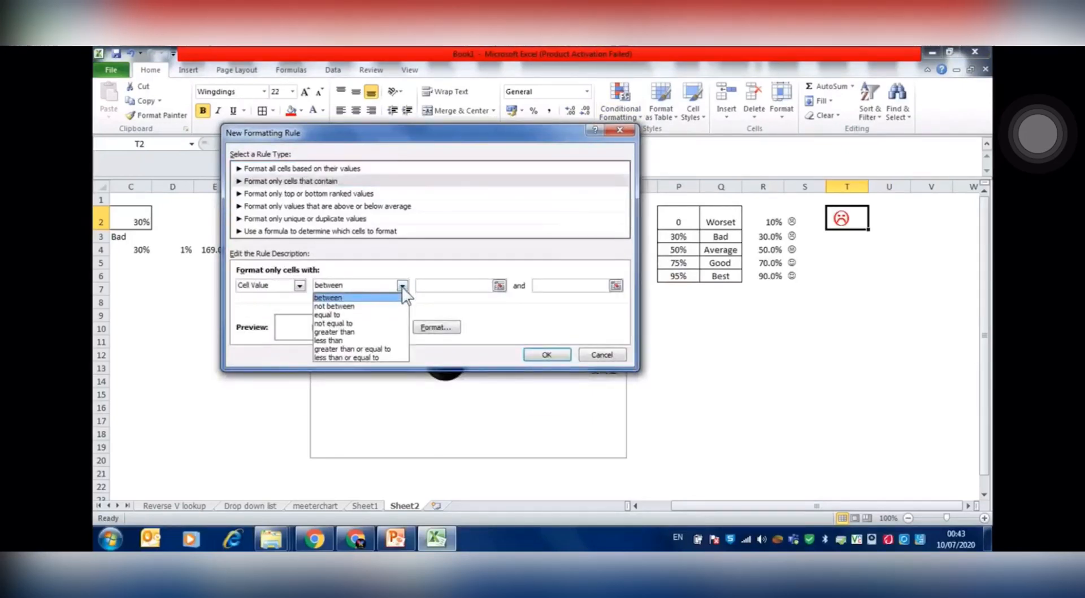
pyautogui.click(377, 315)
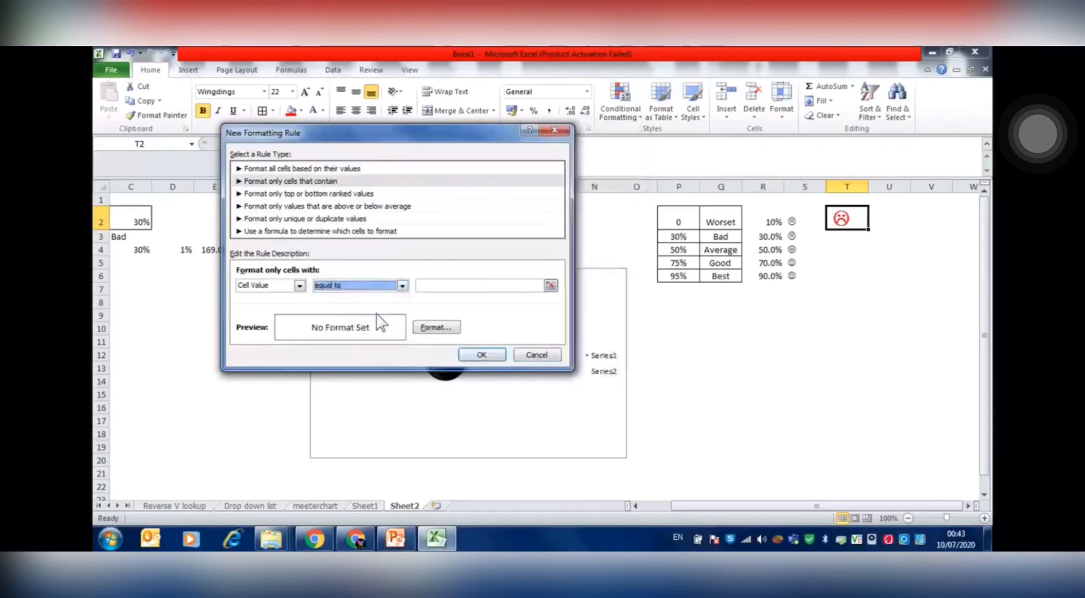
pyautogui.click(475, 285)
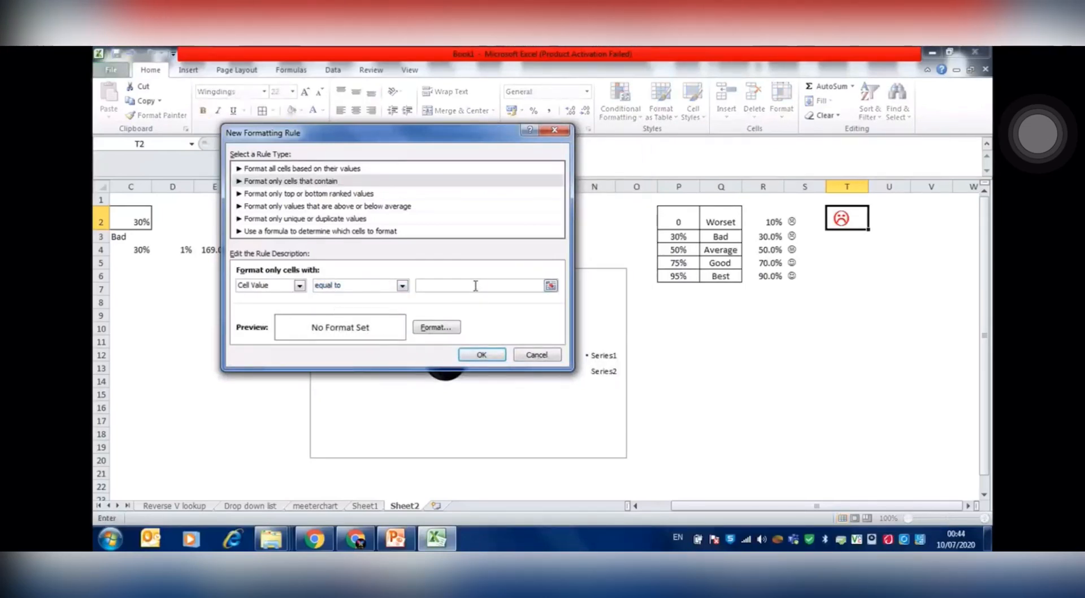
pyautogui.write('K')
# Give the K rule a bold, yellow font format and apply the rule to cell T2.
pyautogui.click(442, 325)
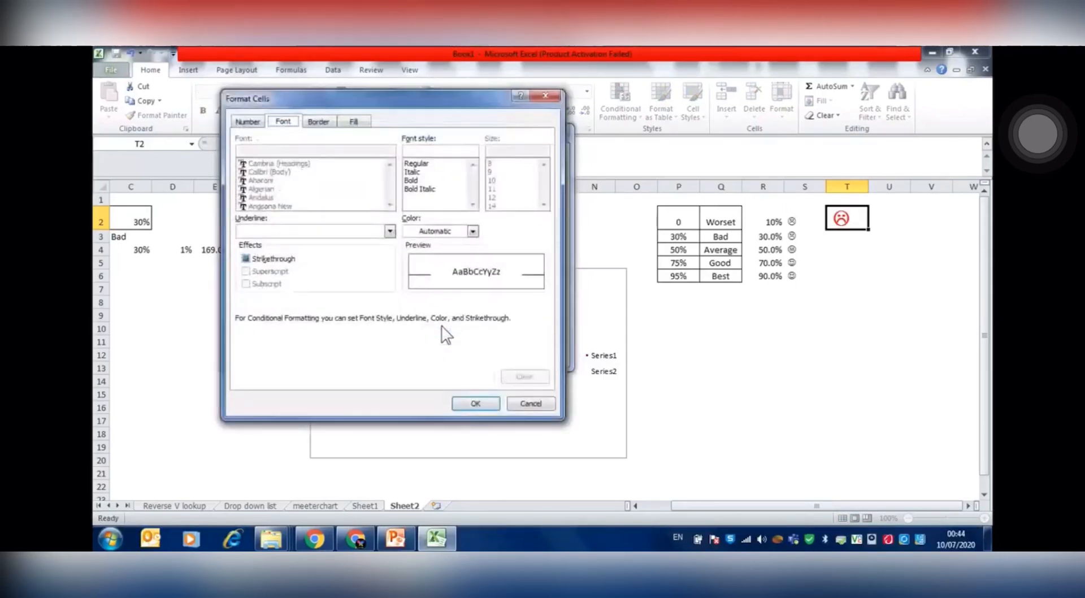
pyautogui.doubleClick(412, 181)
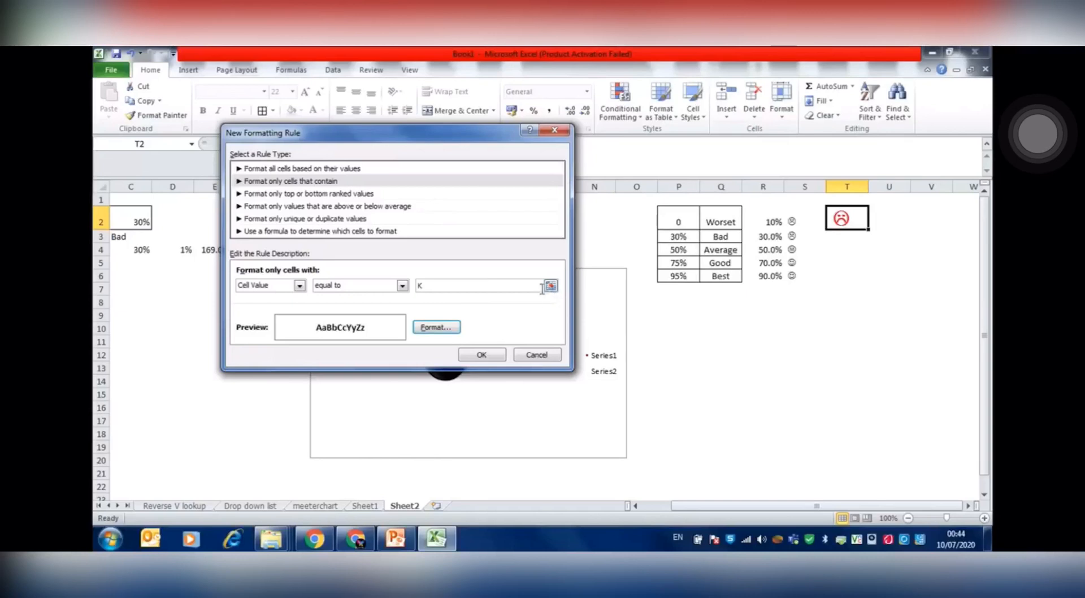
pyautogui.click(444, 329)
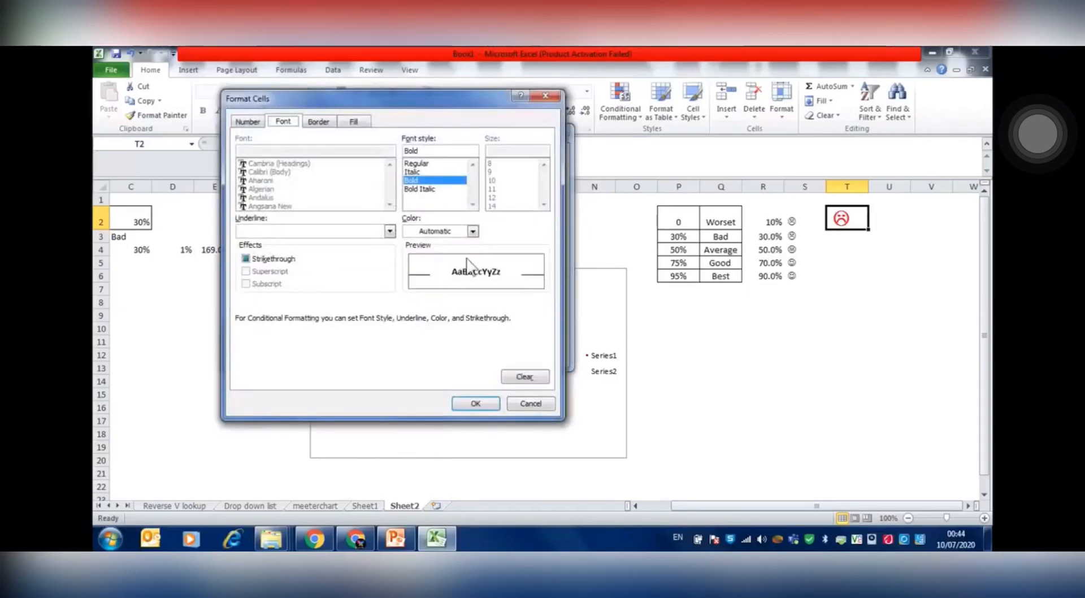
pyautogui.click(472, 231)
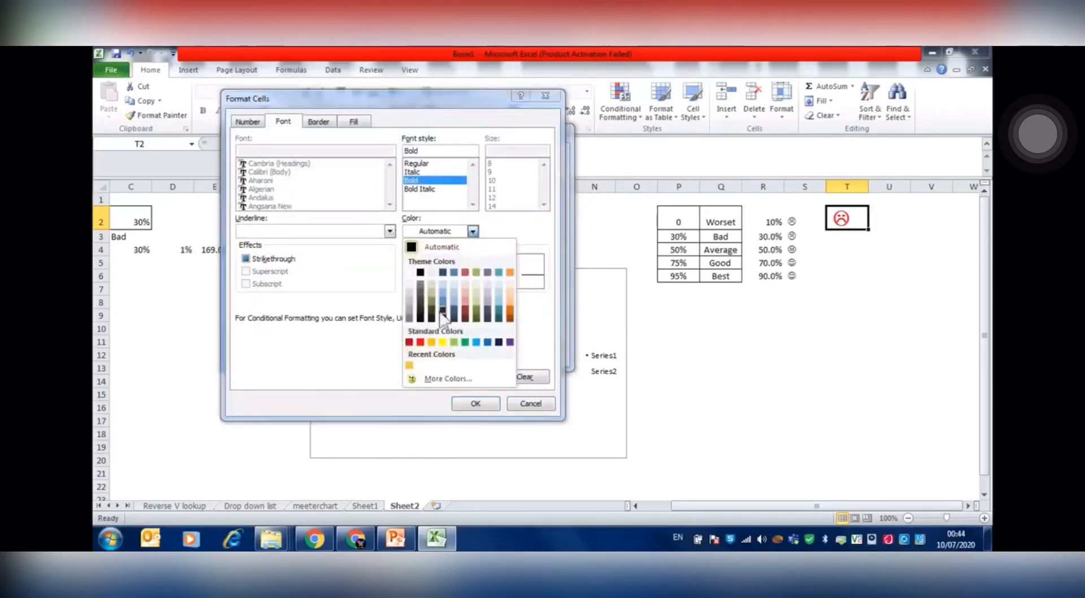
pyautogui.click(443, 343)
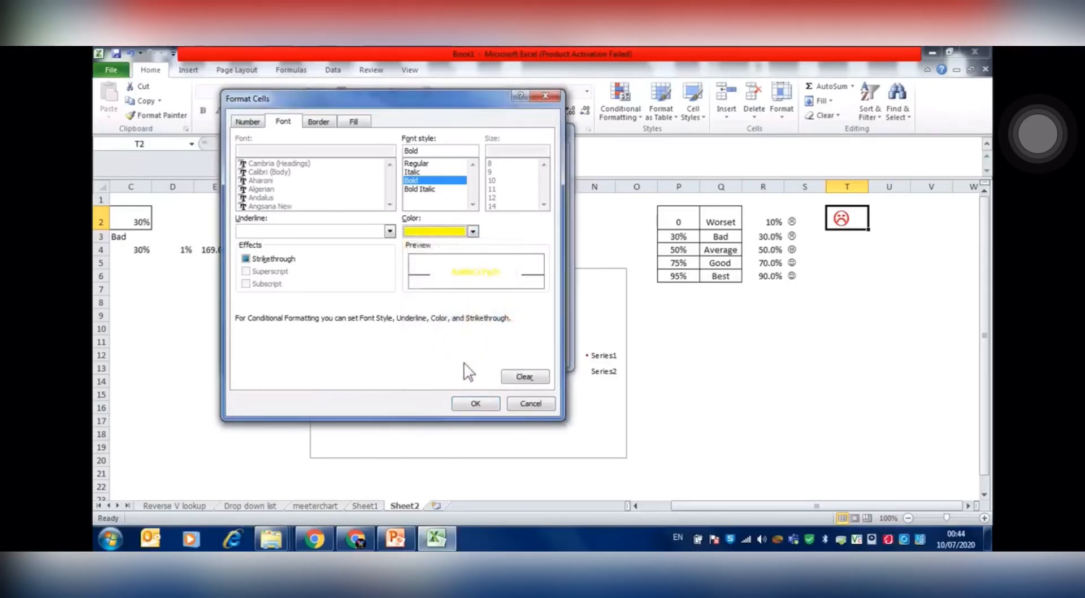
pyautogui.click(476, 402)
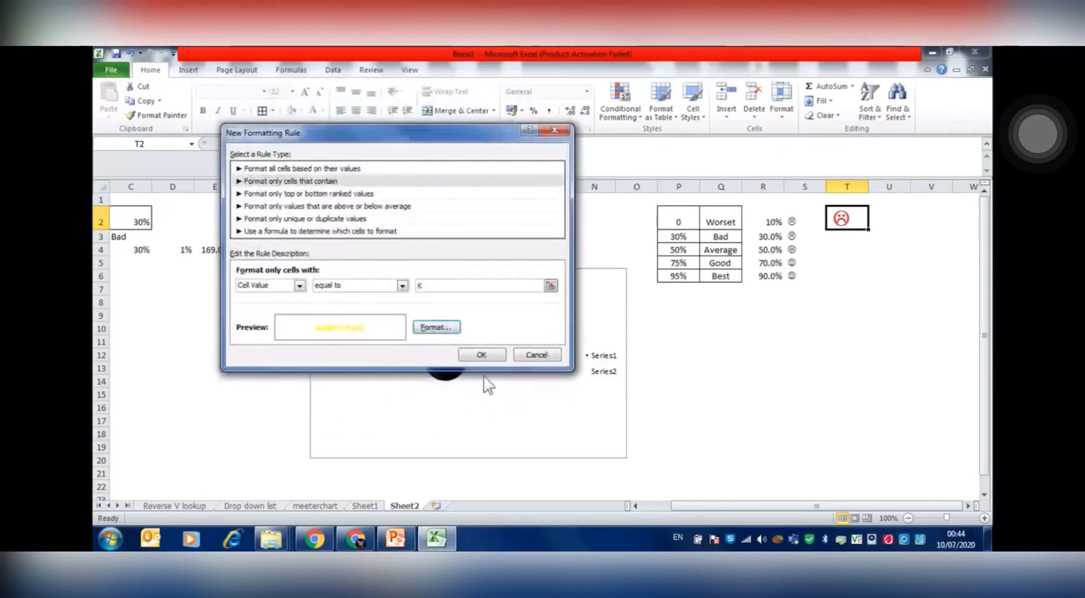
pyautogui.click(487, 356)
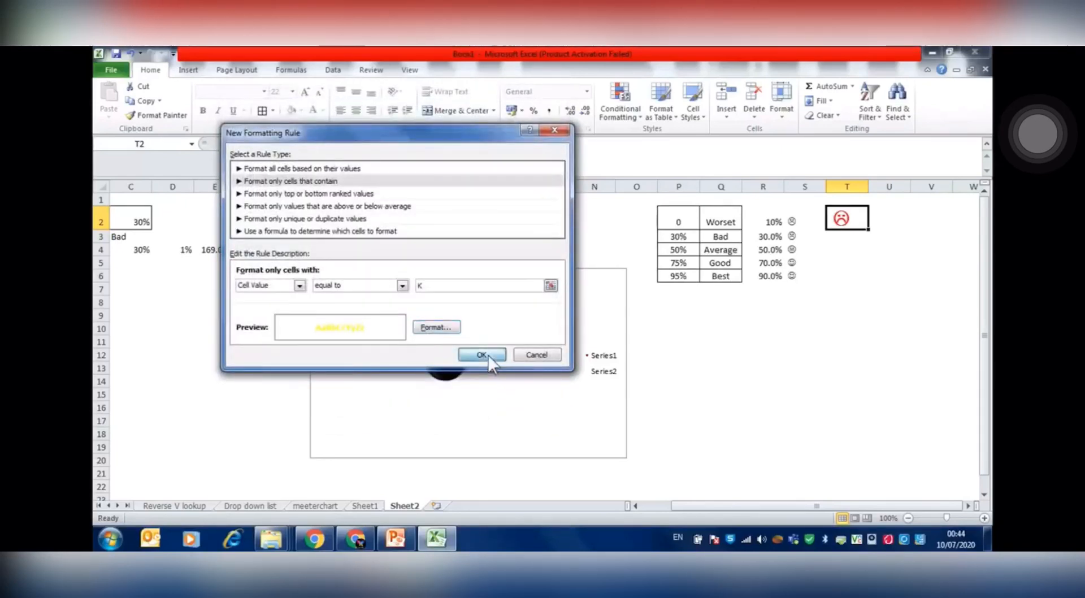
# Create a third conditional formatting rule on T2 for cells whose value is equal to J.
pyautogui.click(615, 90)
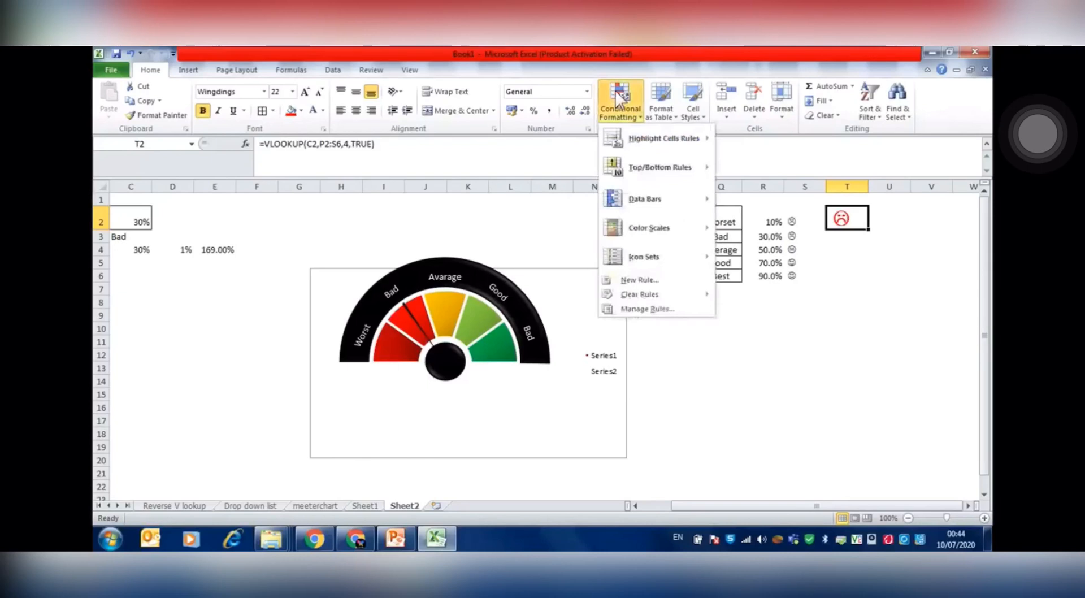
pyautogui.click(636, 280)
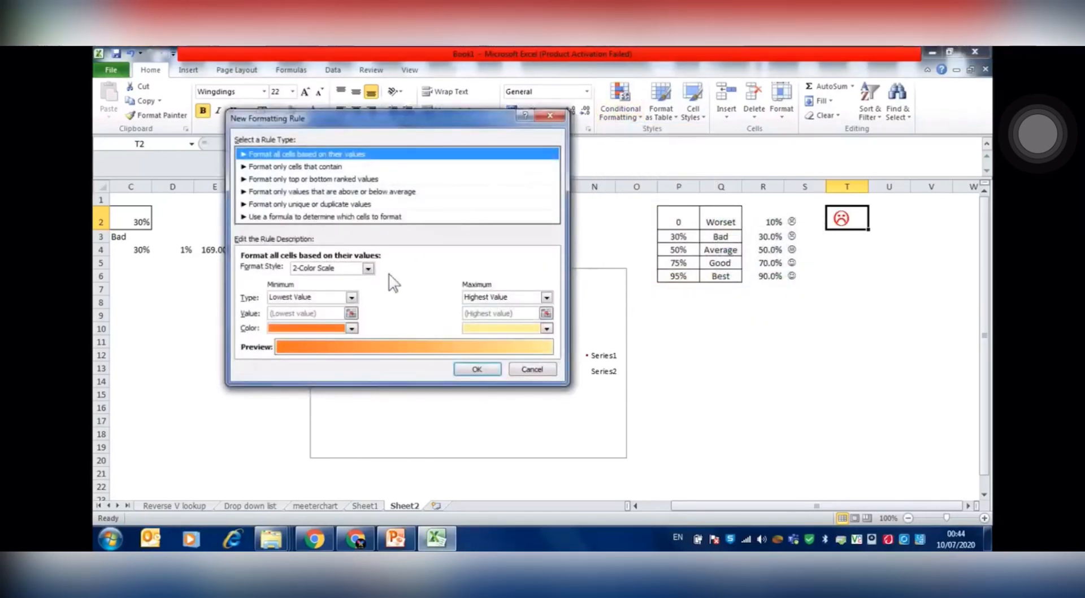
pyautogui.click(254, 168)
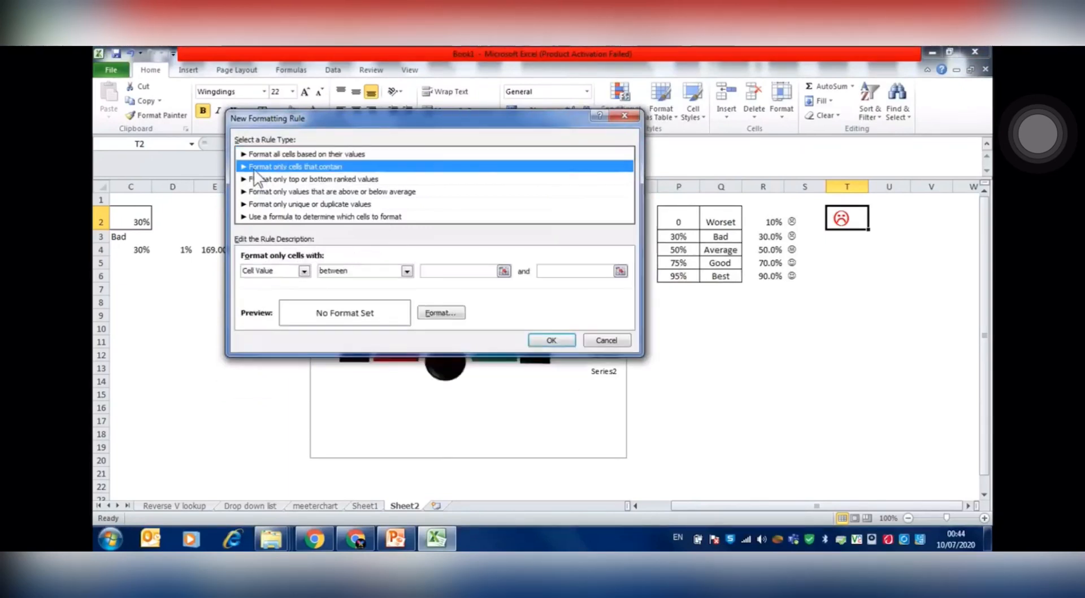
pyautogui.click(406, 270)
pyautogui.click(378, 300)
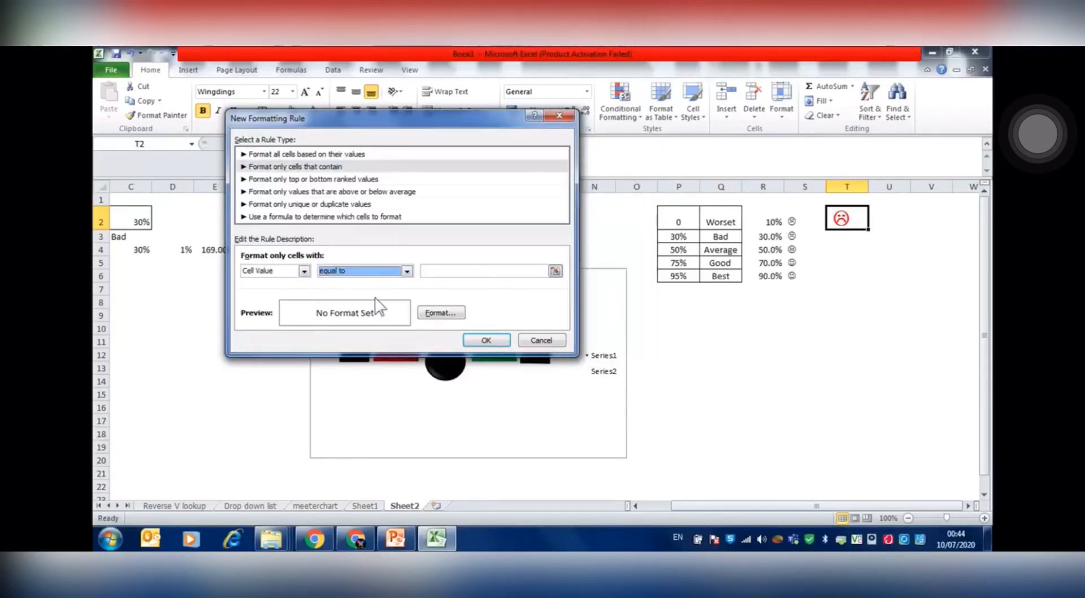
pyautogui.click(464, 270)
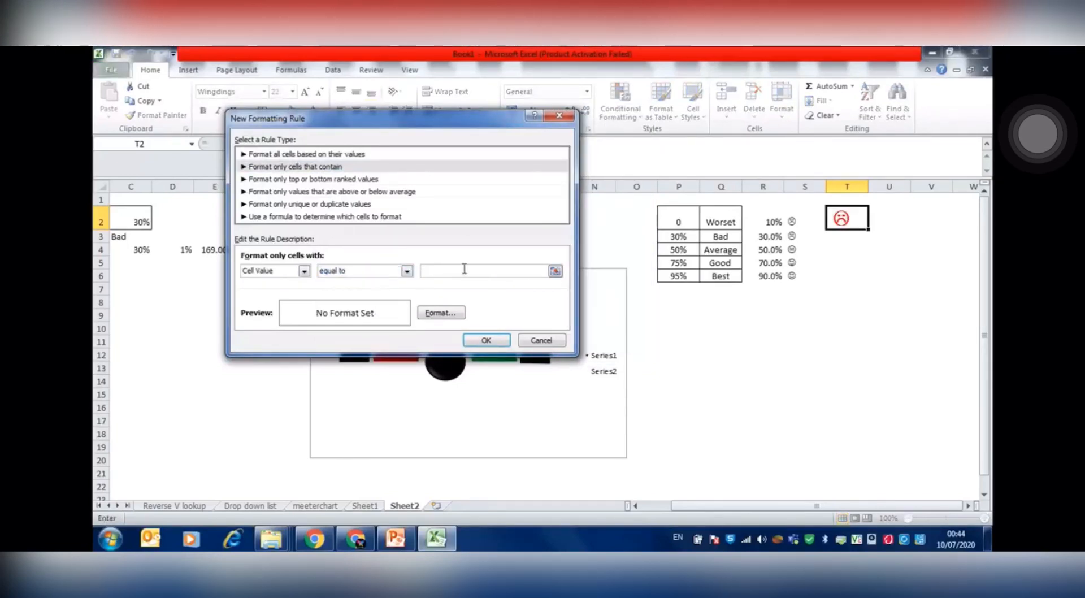
pyautogui.write('J')
# Give the J rule a bold, green font format and apply the rule to cell T2.
pyautogui.click(441, 312)
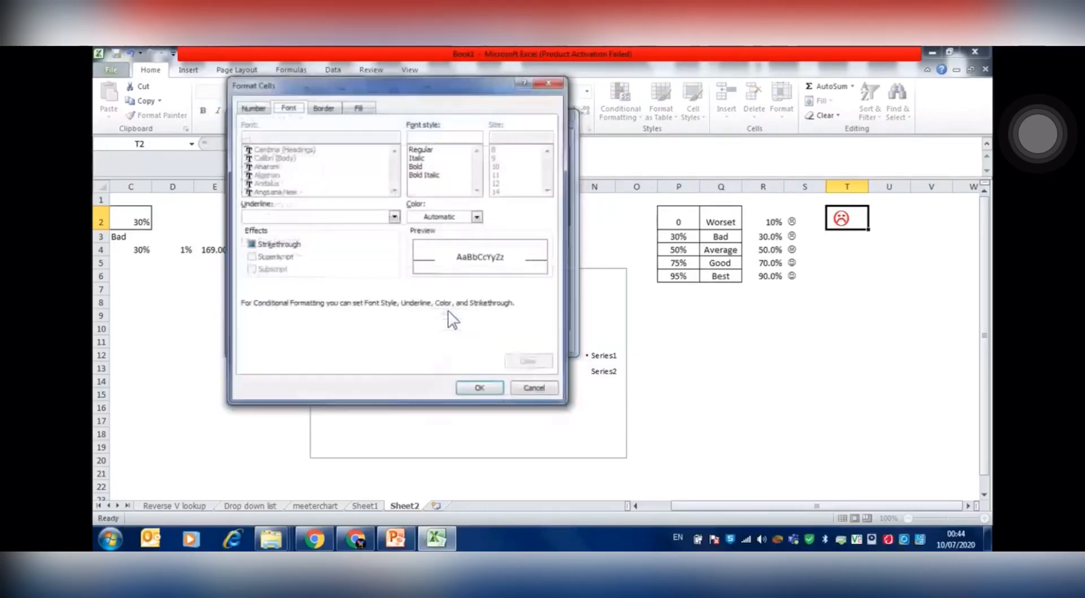
pyautogui.click(419, 167)
pyautogui.press('Return')
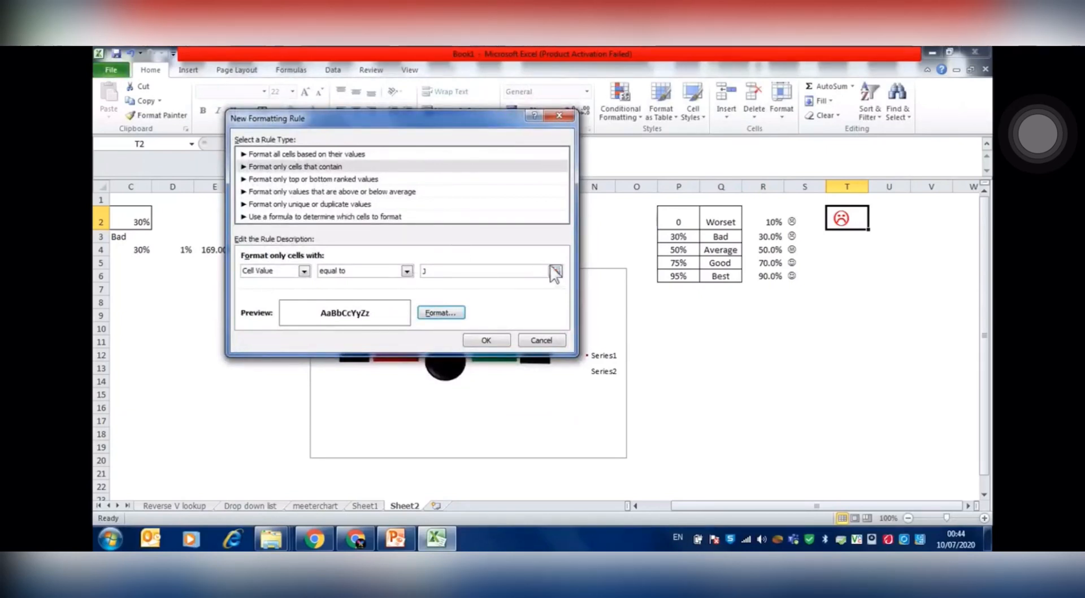
pyautogui.click(441, 313)
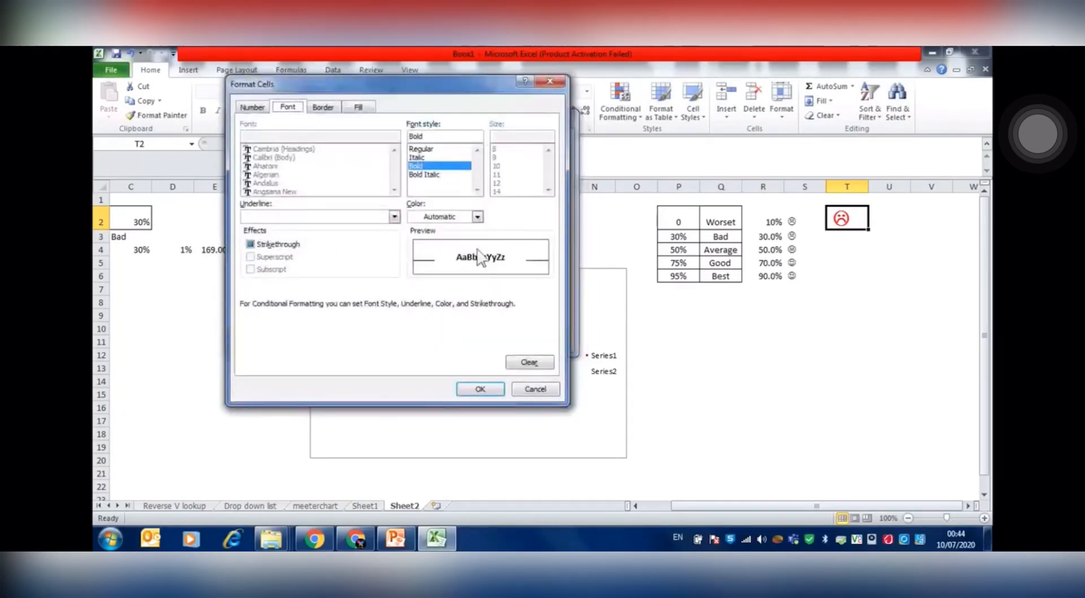
pyautogui.click(478, 216)
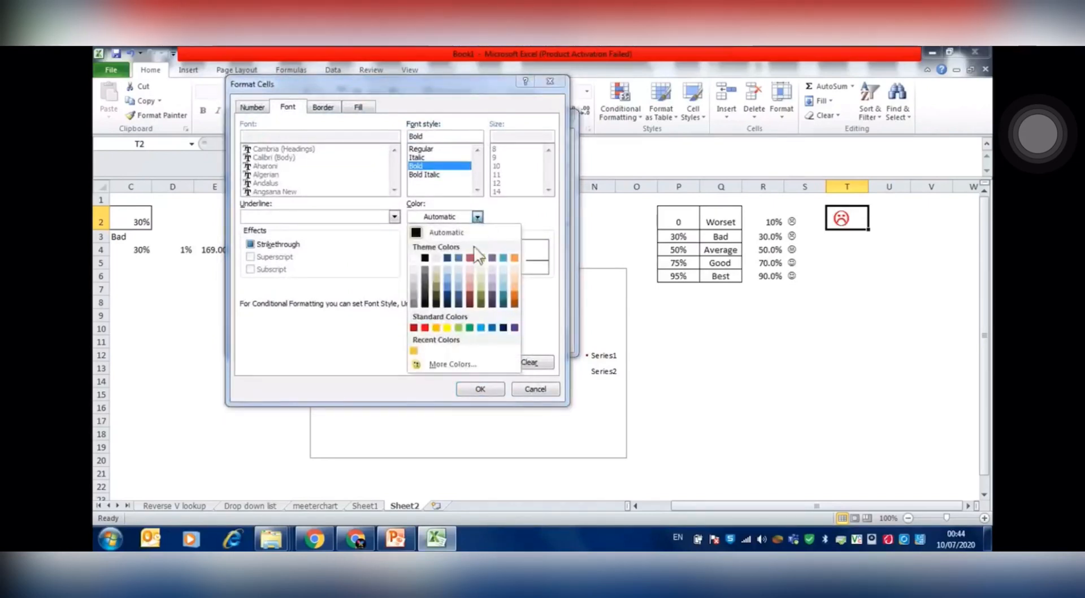
pyautogui.click(469, 330)
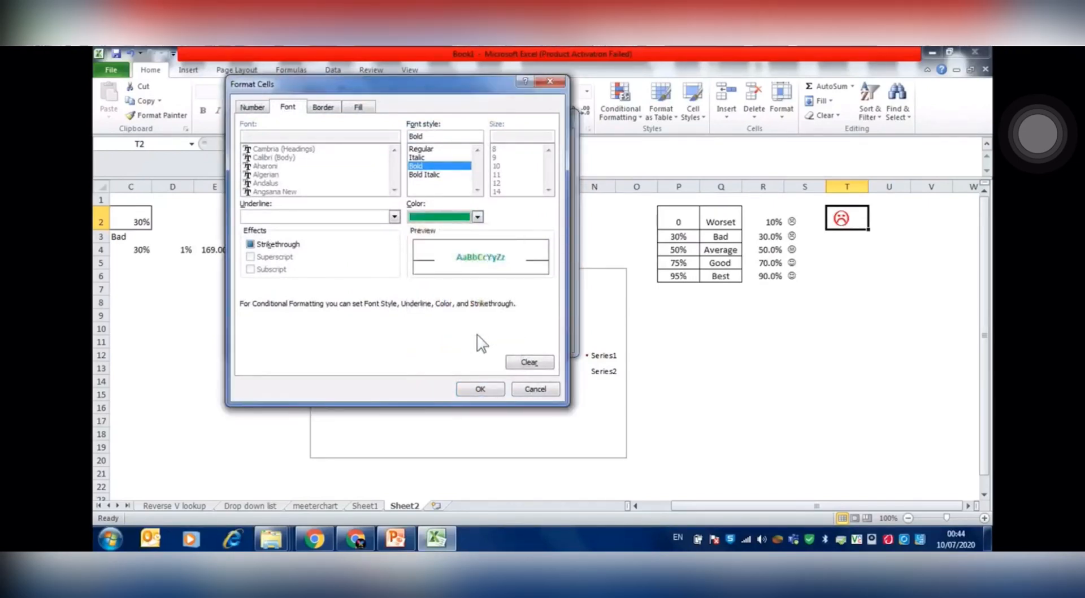
pyautogui.click(478, 387)
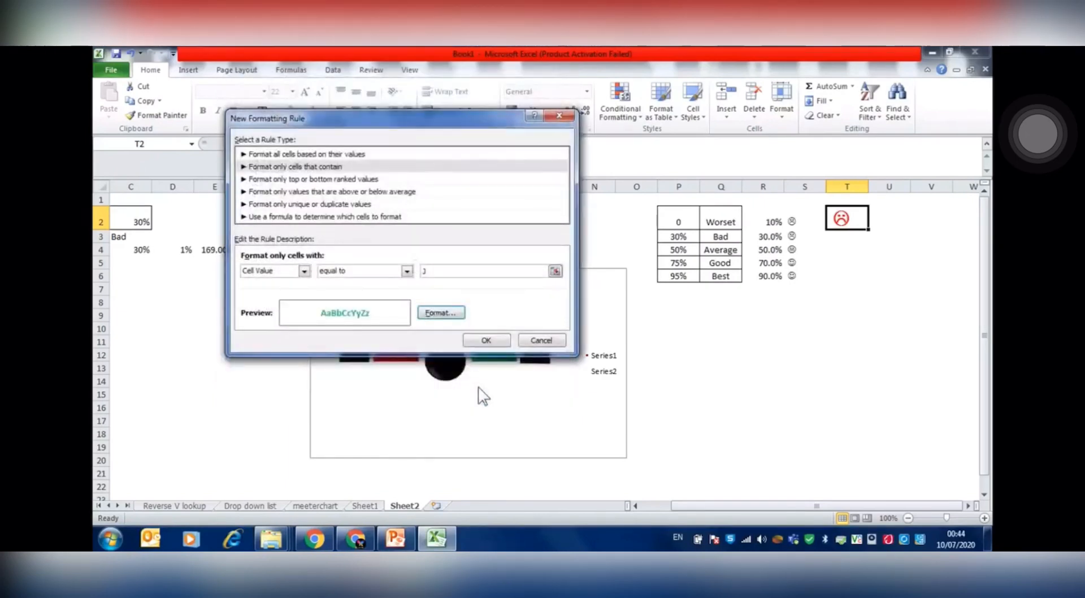
pyautogui.click(491, 344)
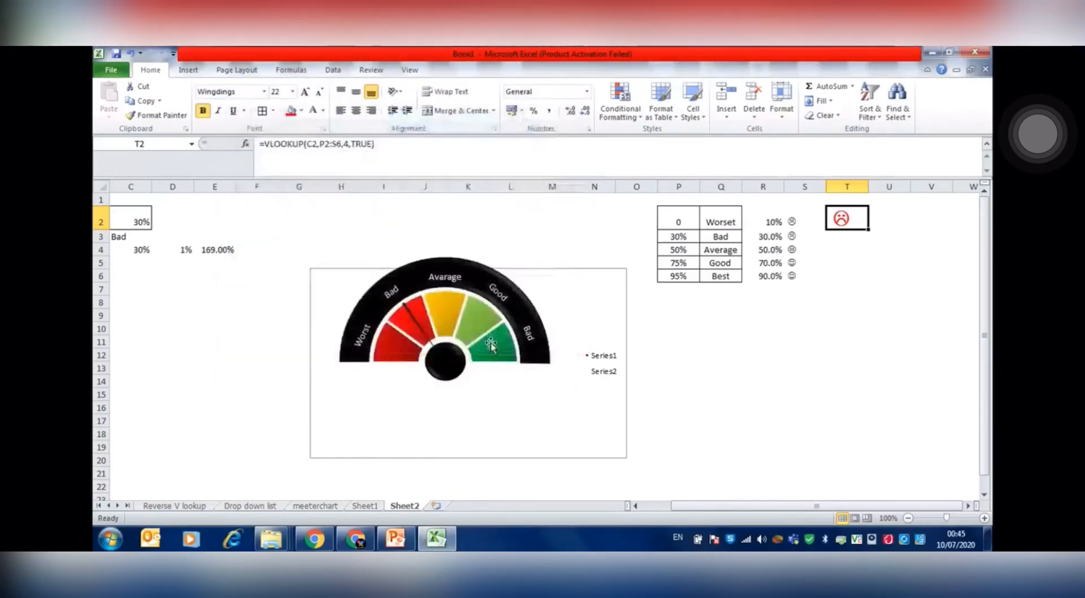
# Copy the face symbol cell T2 and paste it onto the same cell.
pyautogui.rightClick(843, 218)
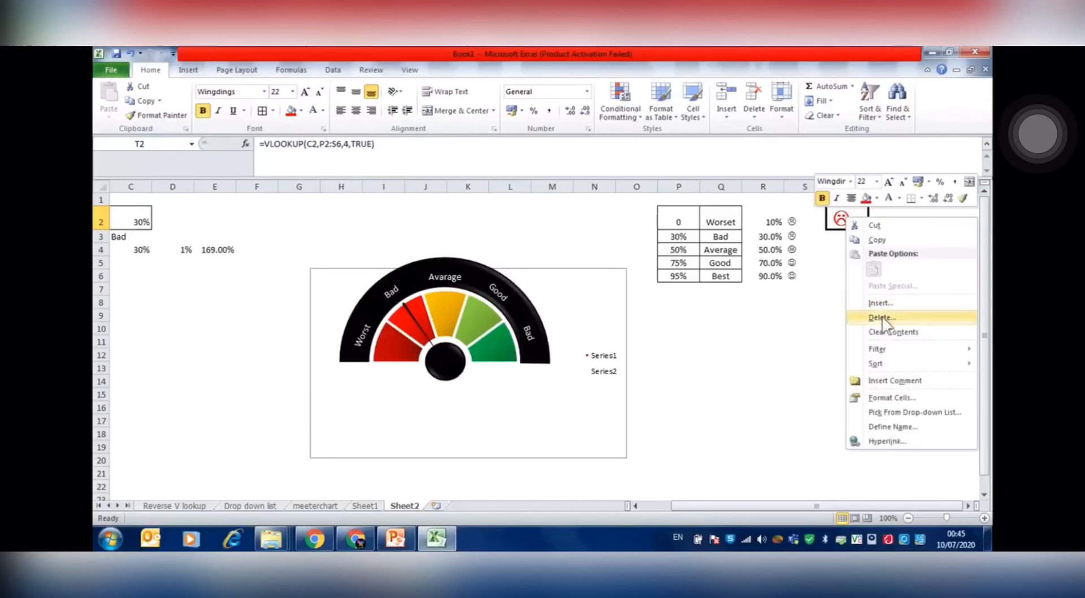
pyautogui.click(876, 238)
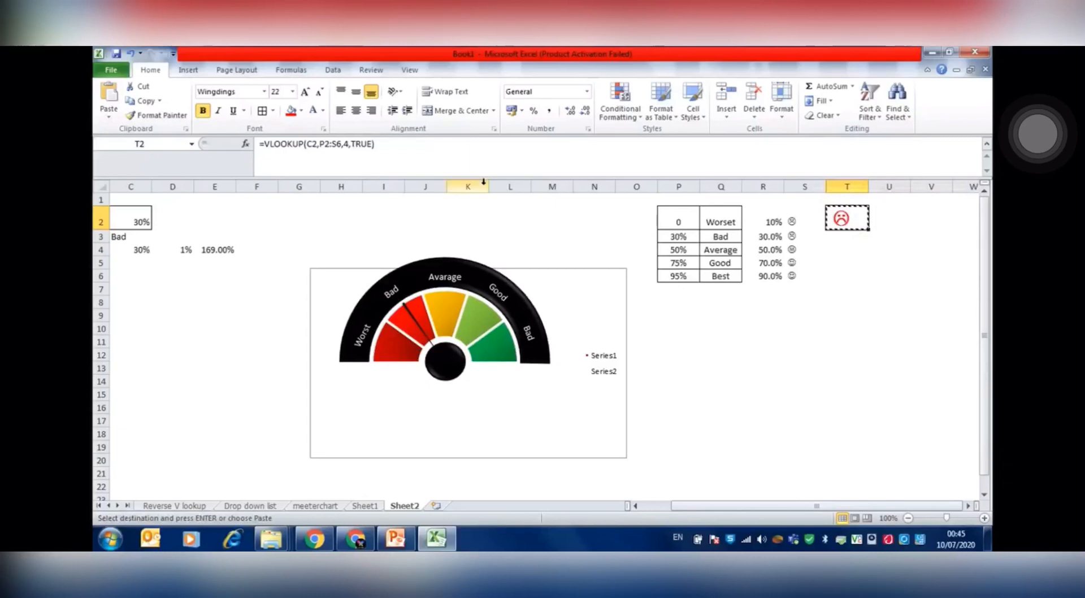
pyautogui.click(110, 100)
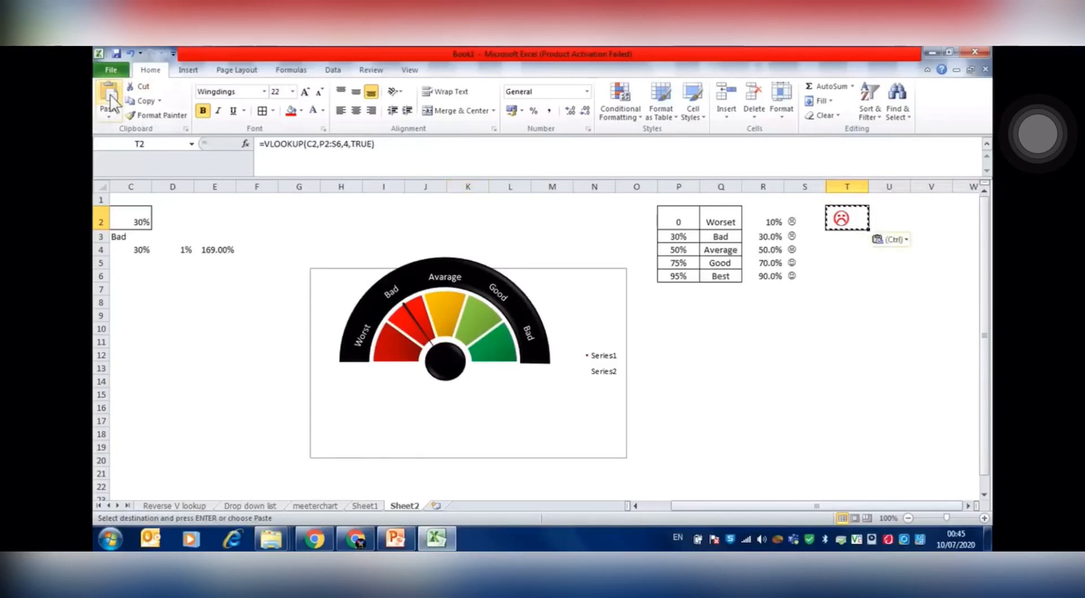